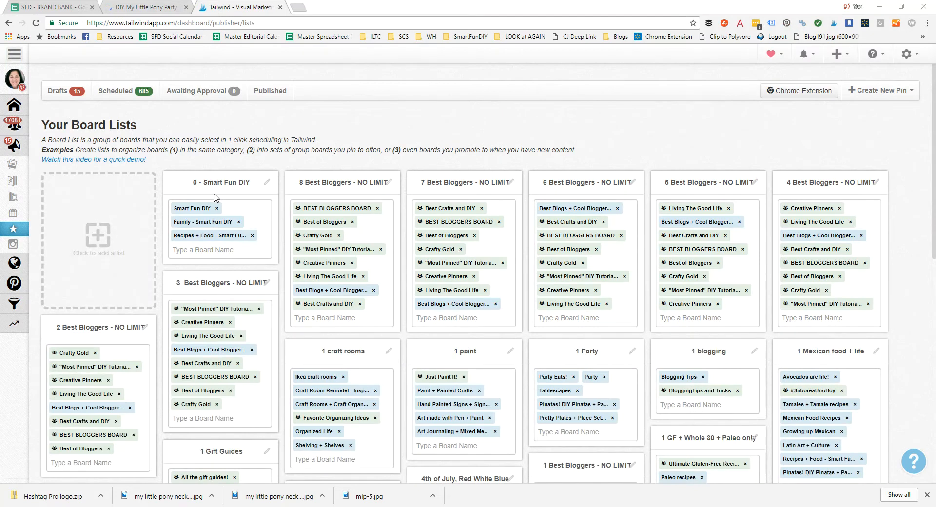
Look through the Tailwind board lists, comparing the numbered no-limit, topic and daily-limit lists.
click(14, 146)
scroll(406, 350, down, 2)
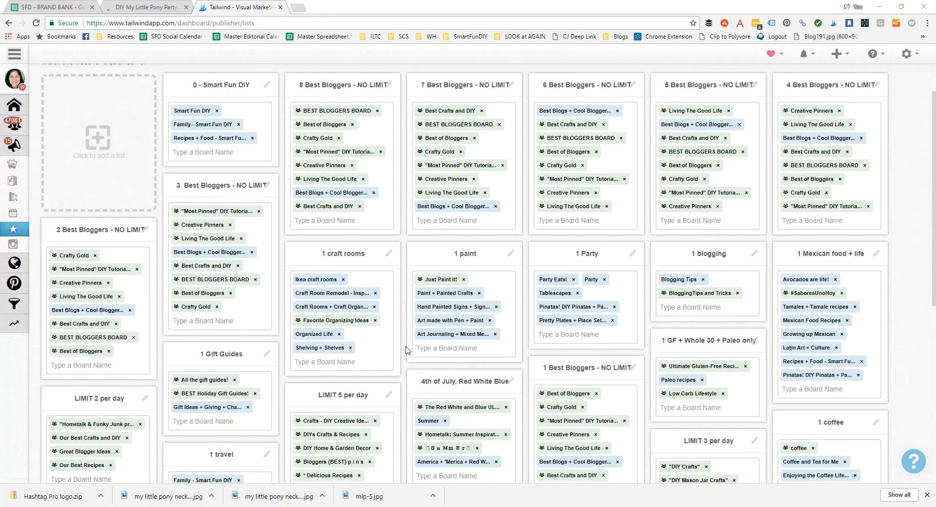
scroll(405, 350, down, 1)
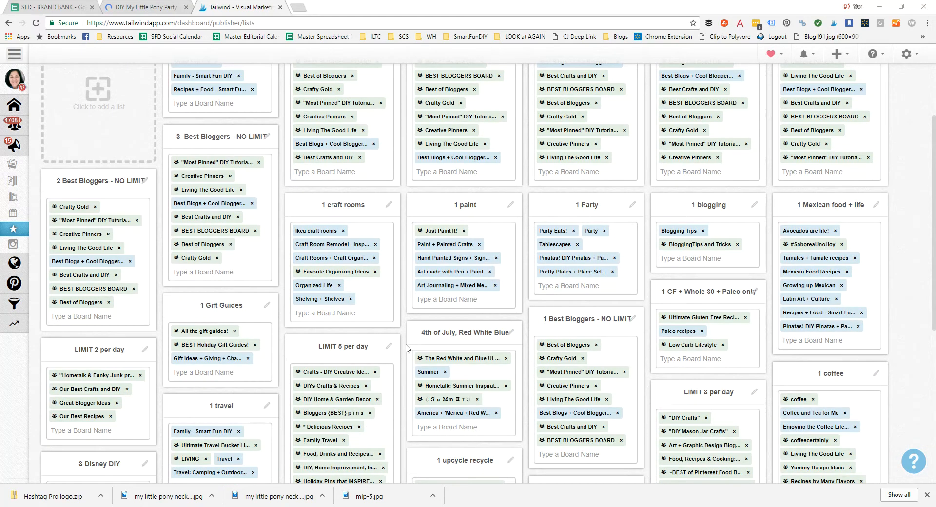
scroll(406, 344, up, 3)
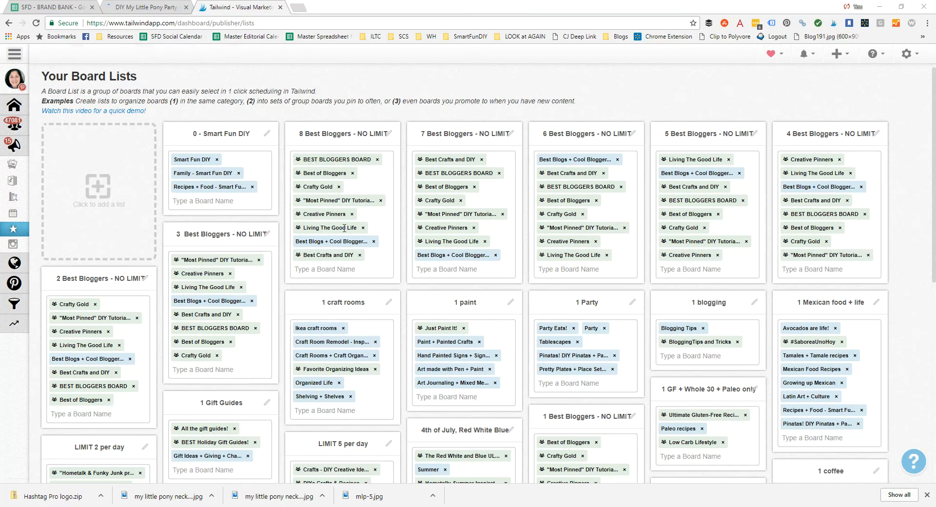
scroll(790, 328, down, 6)
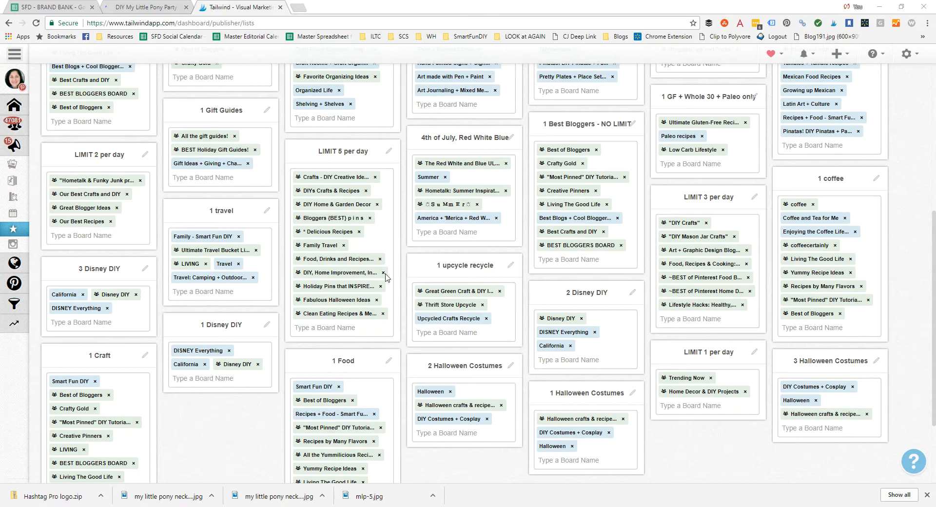
scroll(595, 207, up, 2)
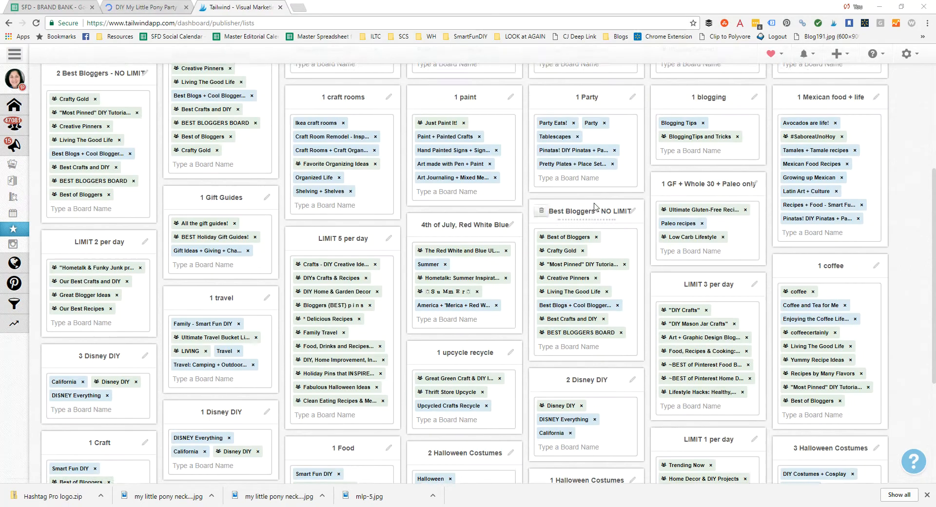
scroll(575, 314, up, 4)
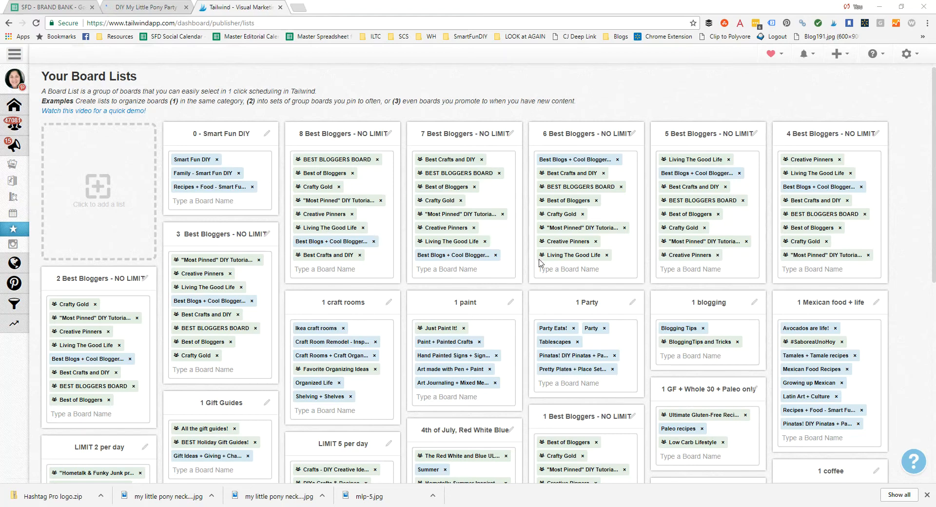
scroll(861, 291, down, 8)
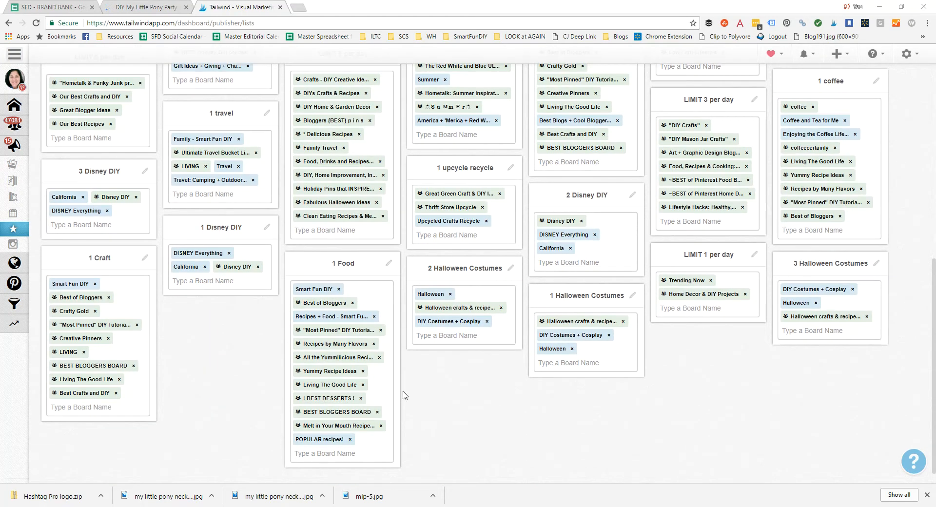
scroll(248, 360, up, 1)
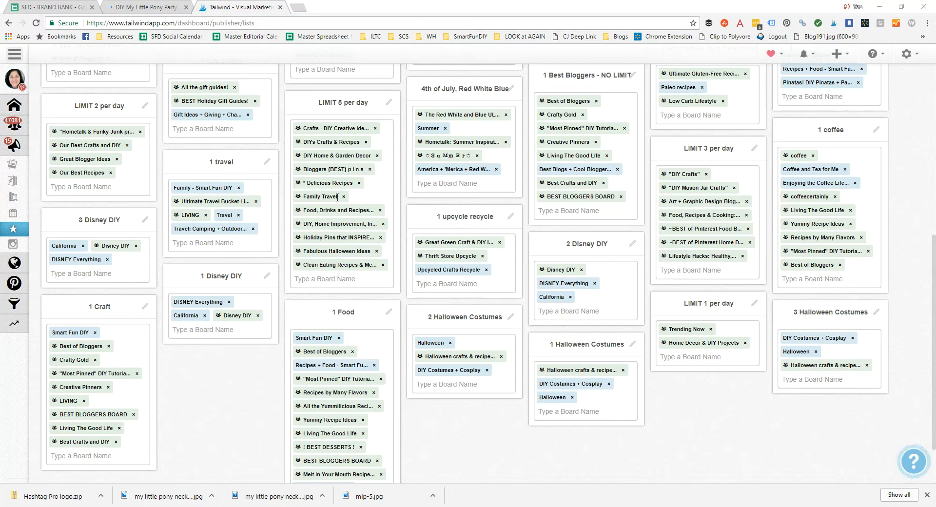
scroll(343, 208, up, 5)
scroll(343, 208, up, 2)
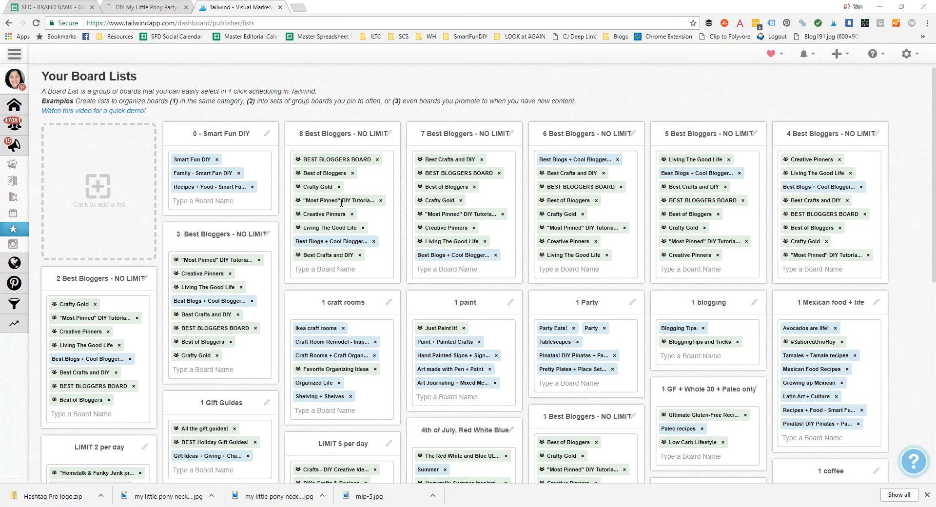
scroll(536, 253, down, 4)
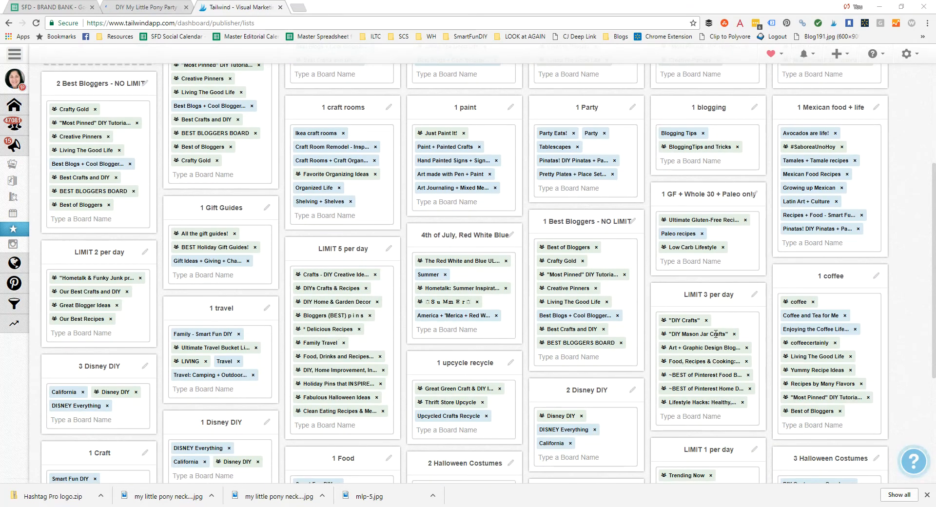
scroll(351, 356, down, 1)
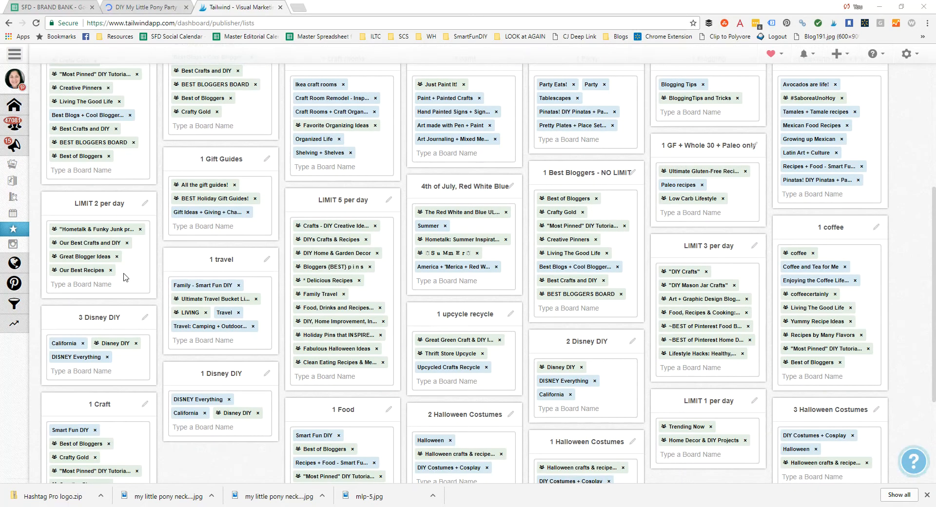
Switch to the SFD - BRAND BANK spreadsheet in Google Sheets and examine the Pin Interval Calculator, including its Round 1 row.
mouse_move(47, 191)
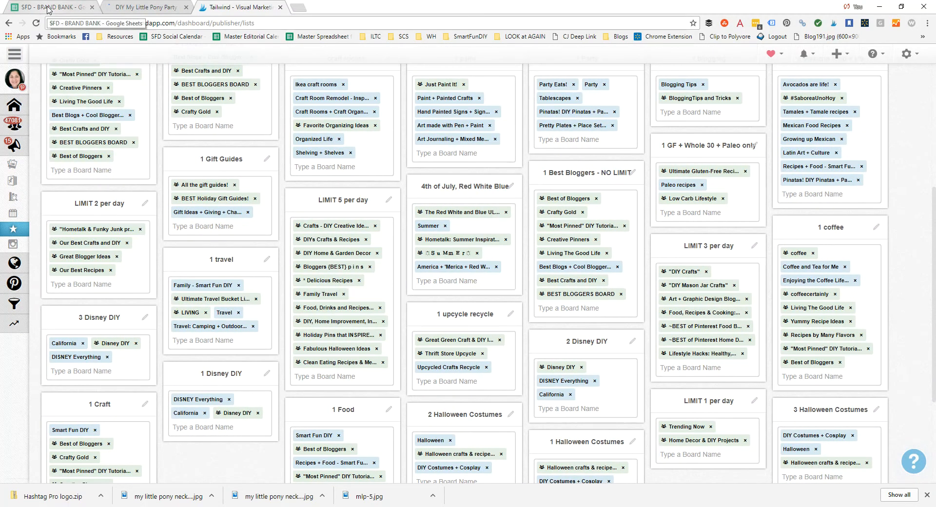
click(48, 7)
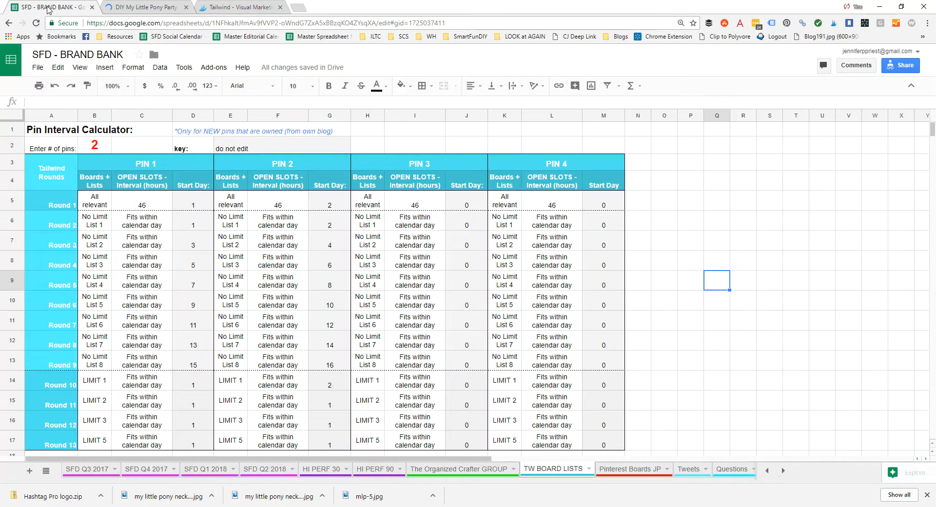
scroll(719, 310, down, 1)
scroll(711, 308, down, 2)
scroll(706, 307, up, 2)
click(706, 296)
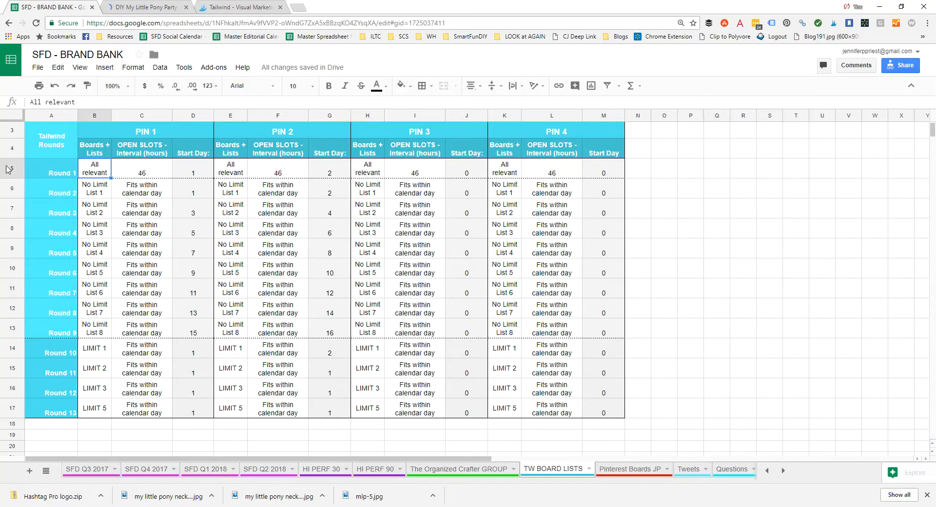
click(6, 169)
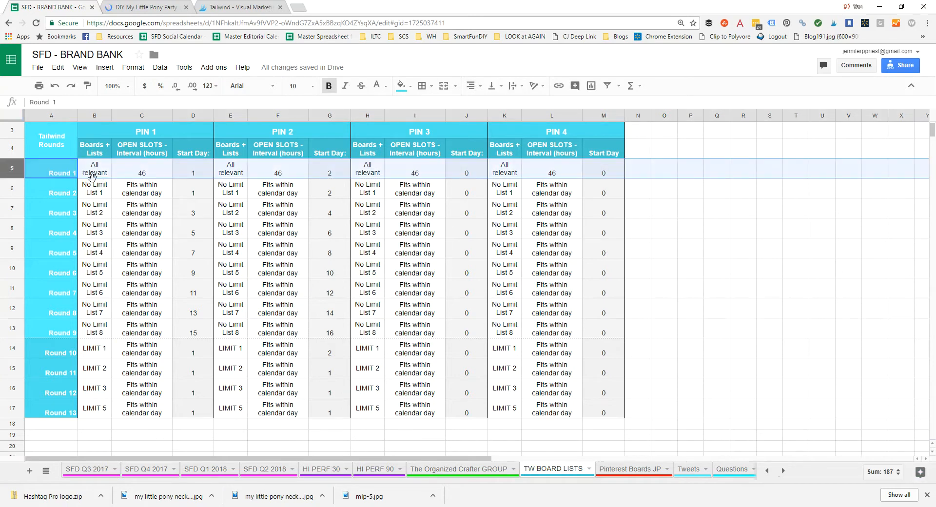
click(97, 177)
scroll(99, 183, up, 1)
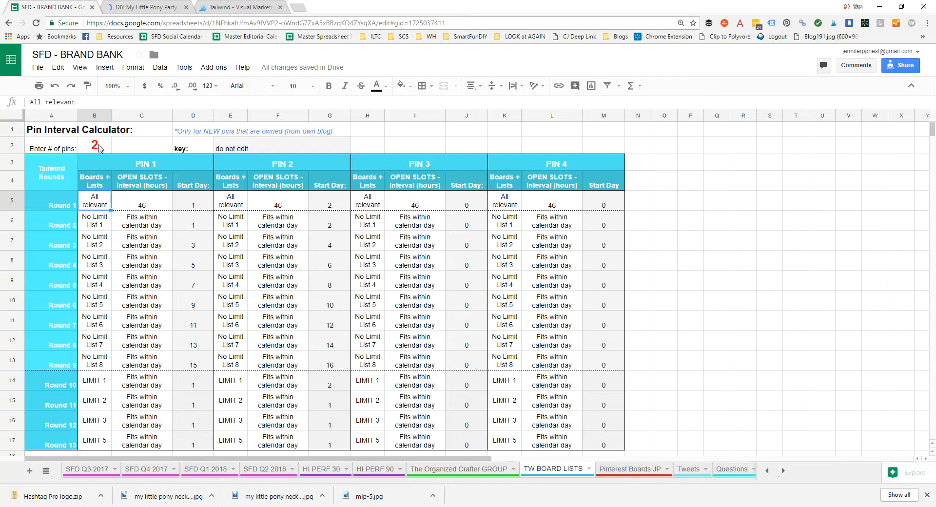
Set the number of pins to 3 in the Pin Interval Calculator and check Pin 1's Round 1 boards and interval.
click(98, 147)
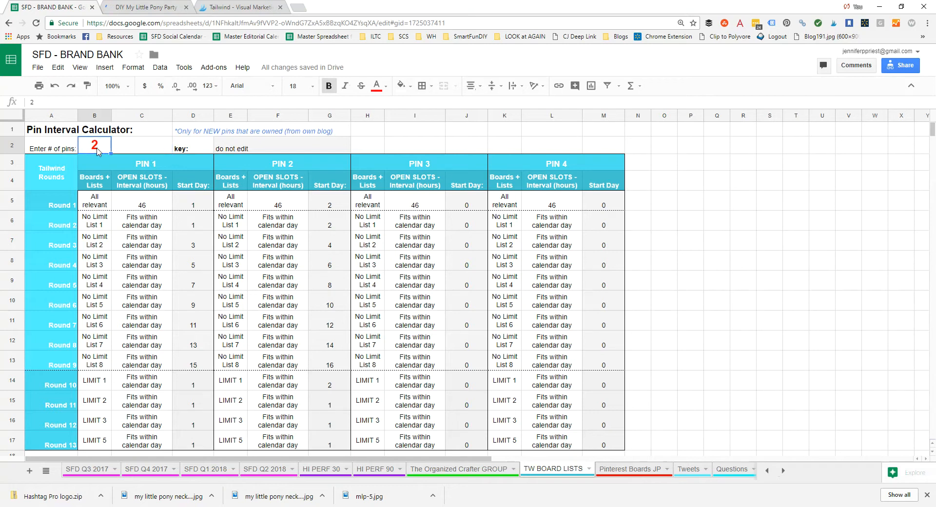
text(3)
click(716, 205)
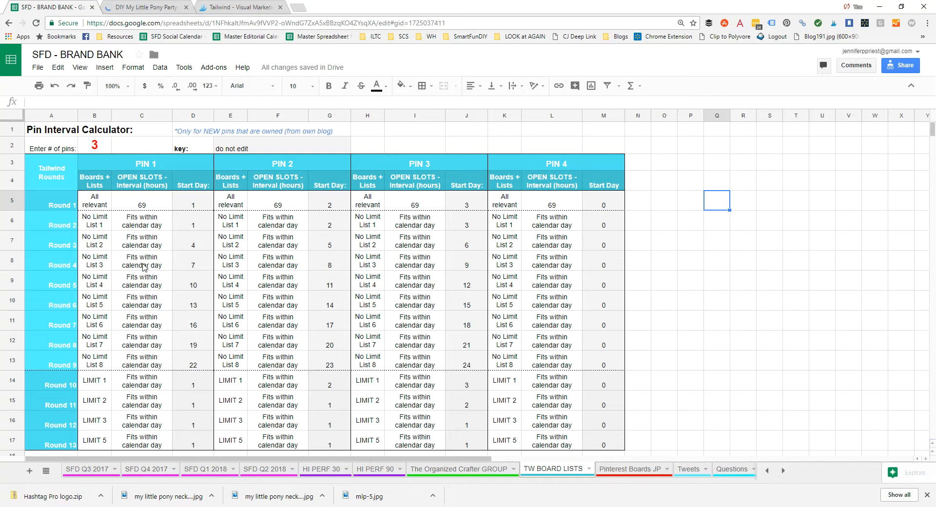
click(103, 225)
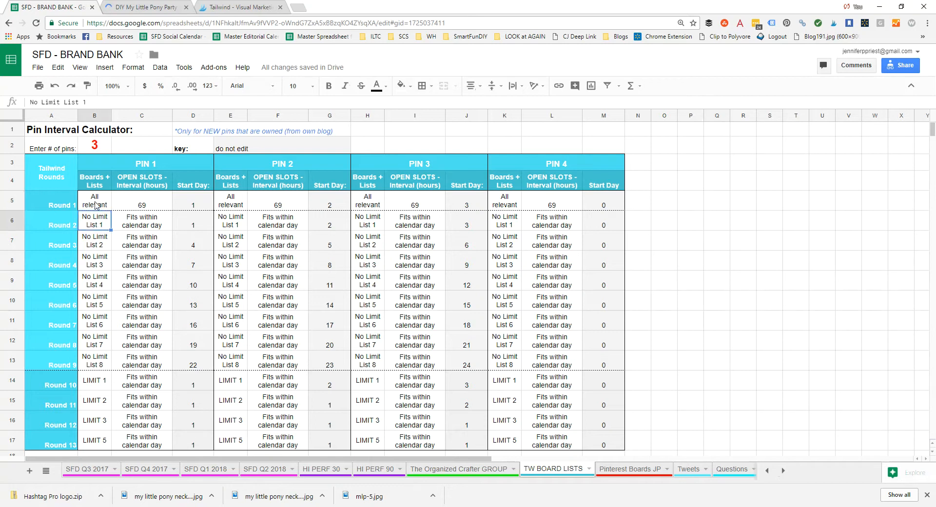
click(96, 205)
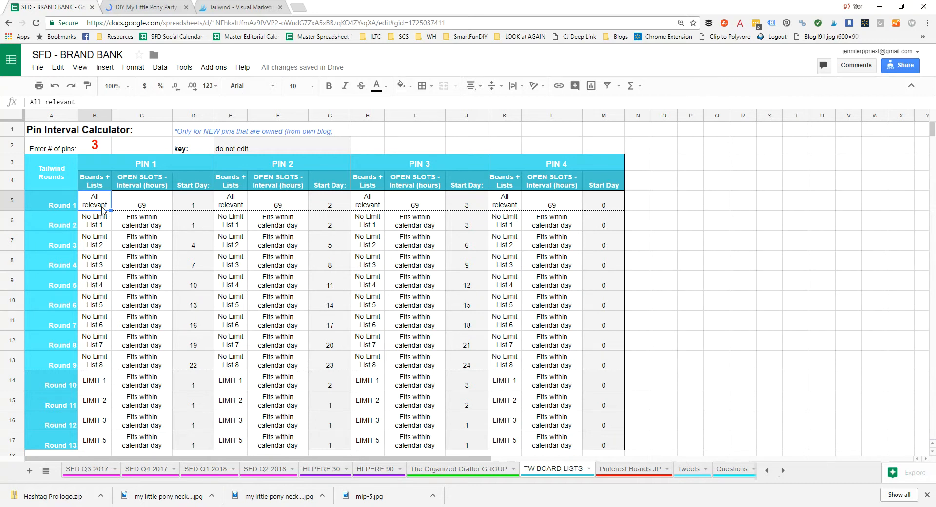
click(66, 206)
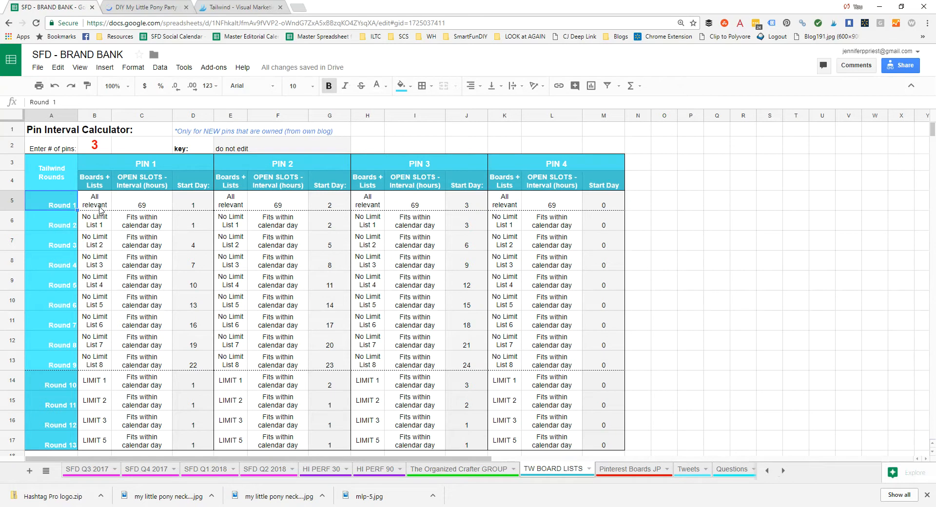
click(142, 207)
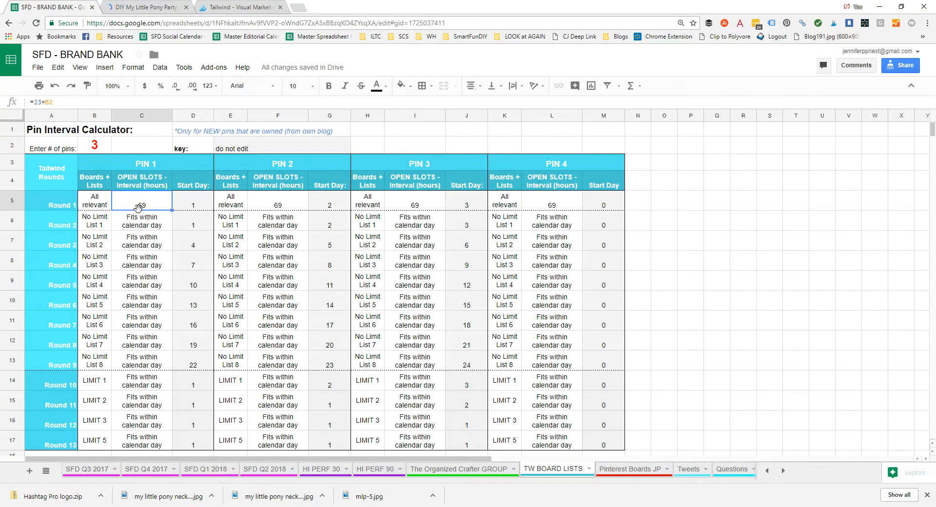
Set the number of pins to 2 in the Pin Interval Calculator and check Pin 1's start day column.
click(95, 149)
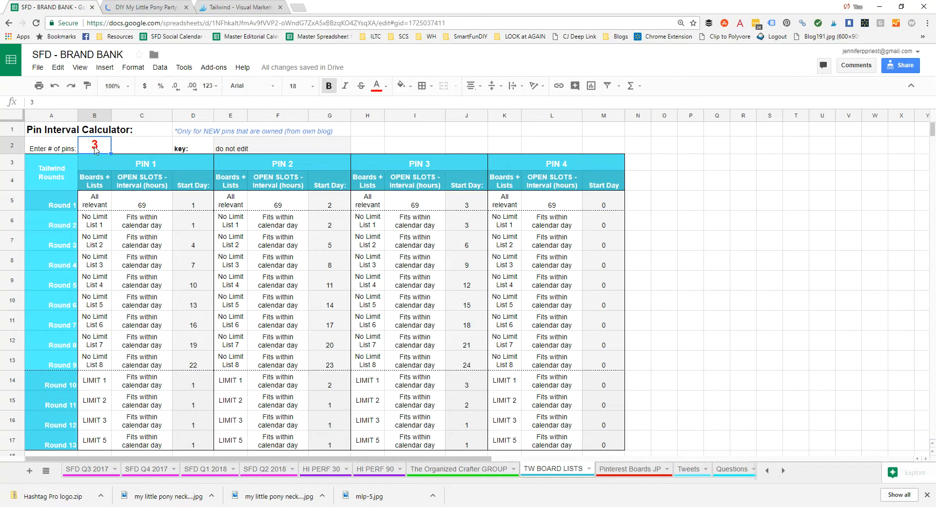
text(2)
key(Return)
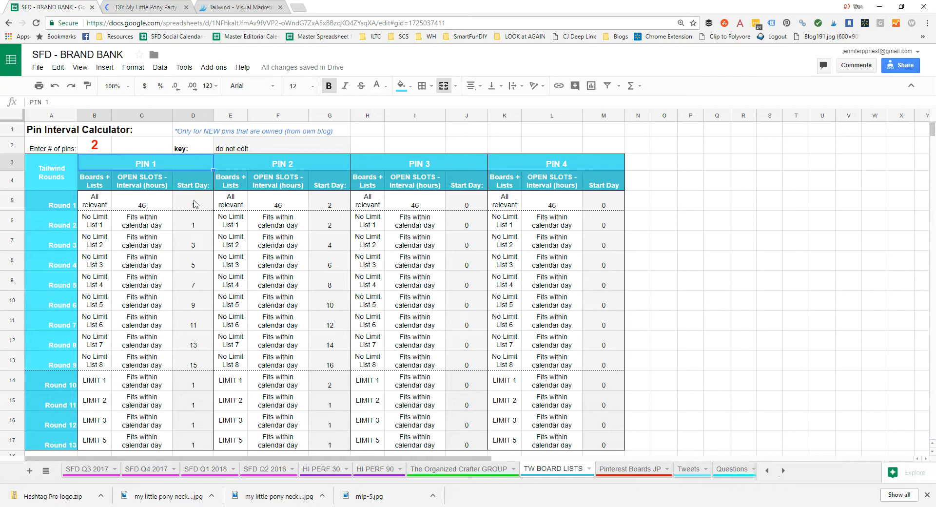
click(196, 188)
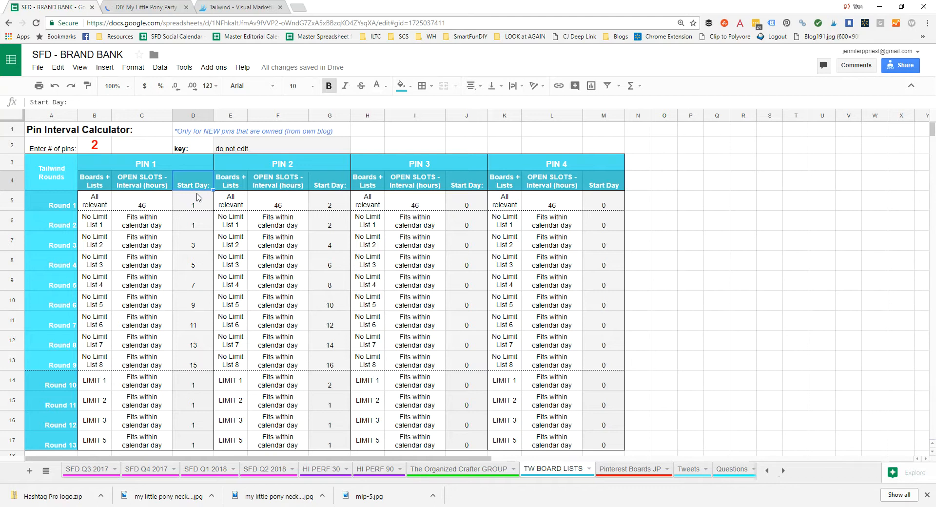
On the My Little Pony party blog post, select the Candy Apples and Party Ideas images with the Tailwind extension and send them to scheduling.
click(146, 7)
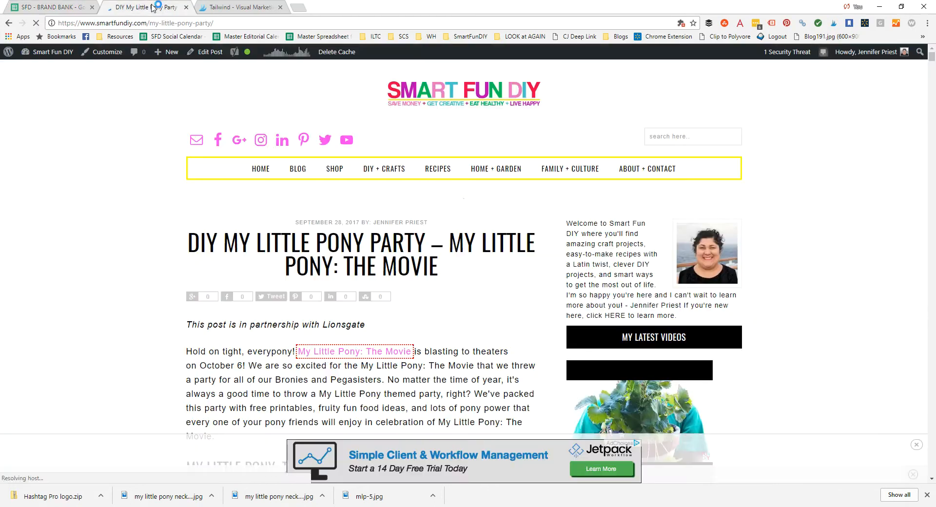
click(835, 26)
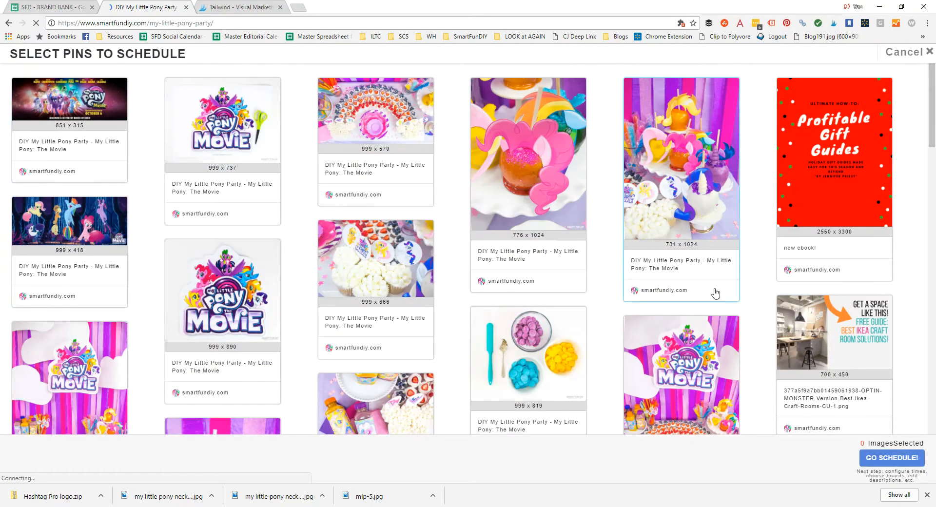
scroll(629, 363, down, 12)
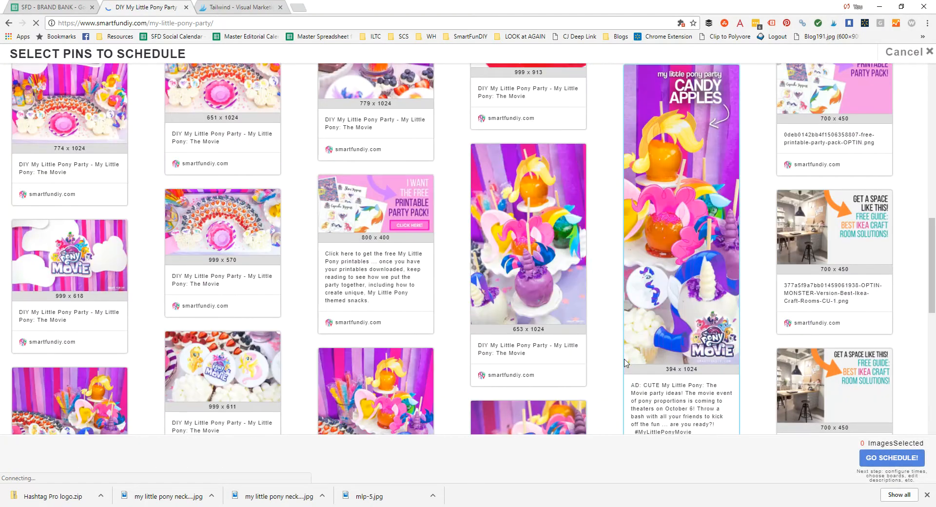
click(685, 152)
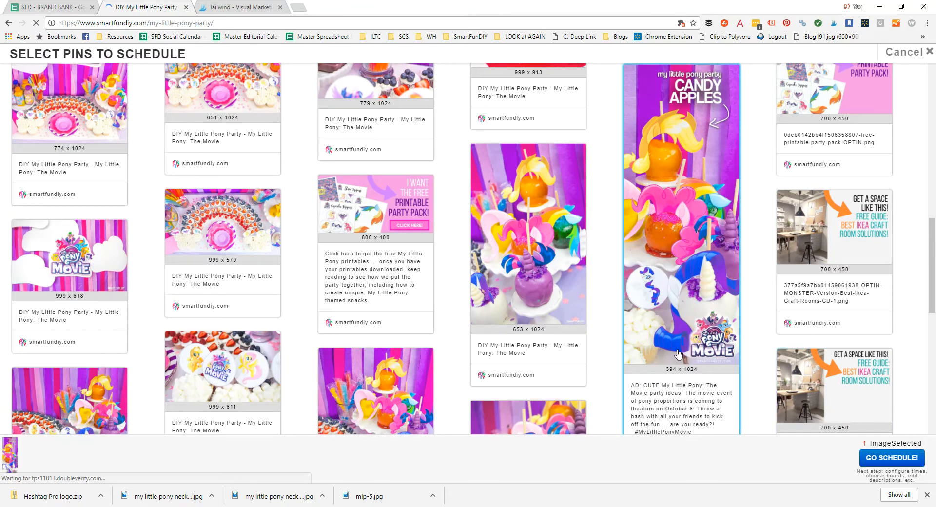
scroll(617, 330, down, 6)
click(731, 351)
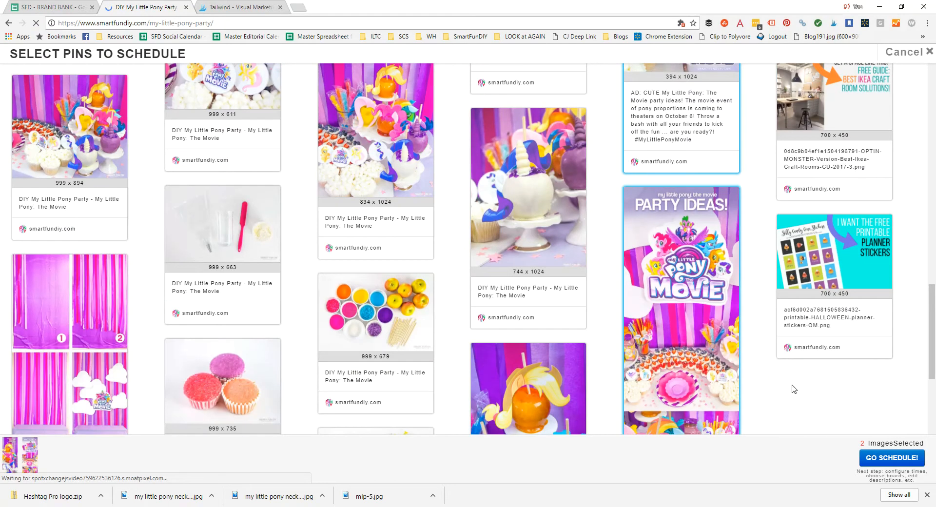
click(891, 457)
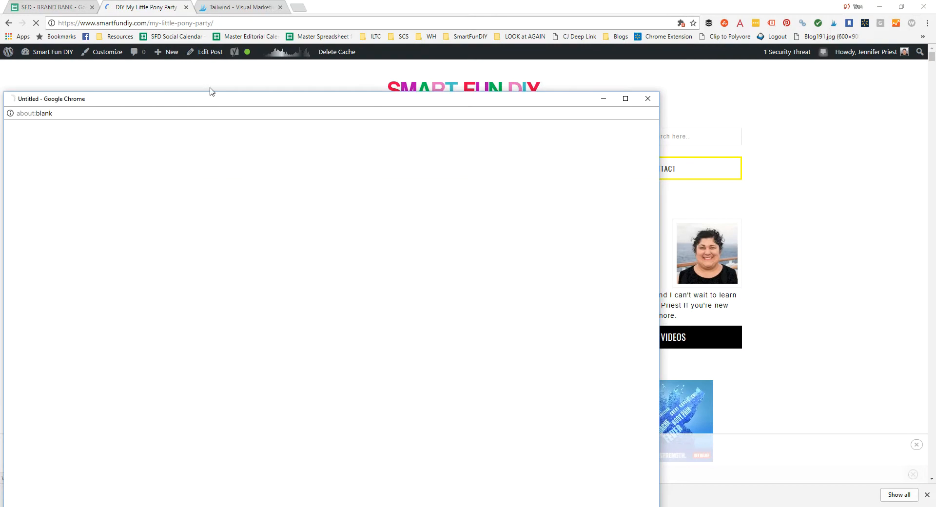
drag(154, 103, 250, 73)
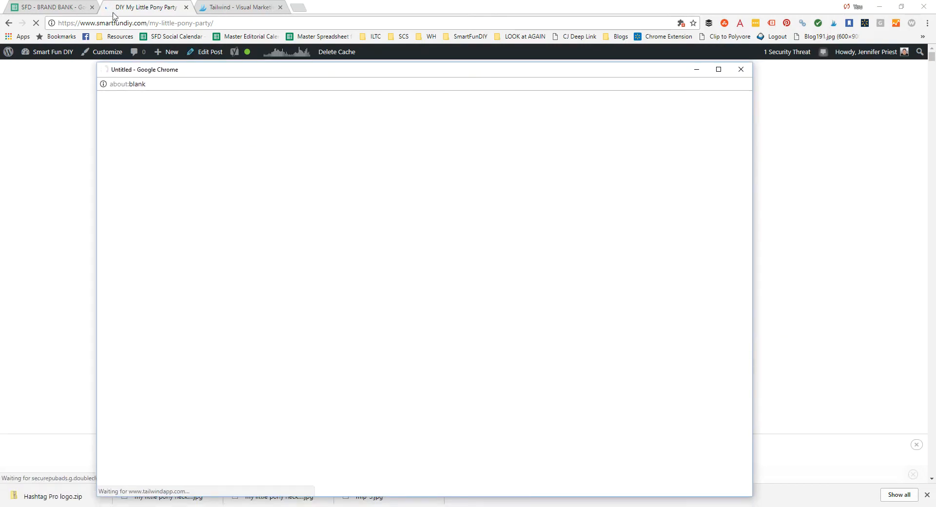
Return to the SFD - BRAND BANK spreadsheet and check the Round 1 interval and start day for Pin 1.
click(61, 7)
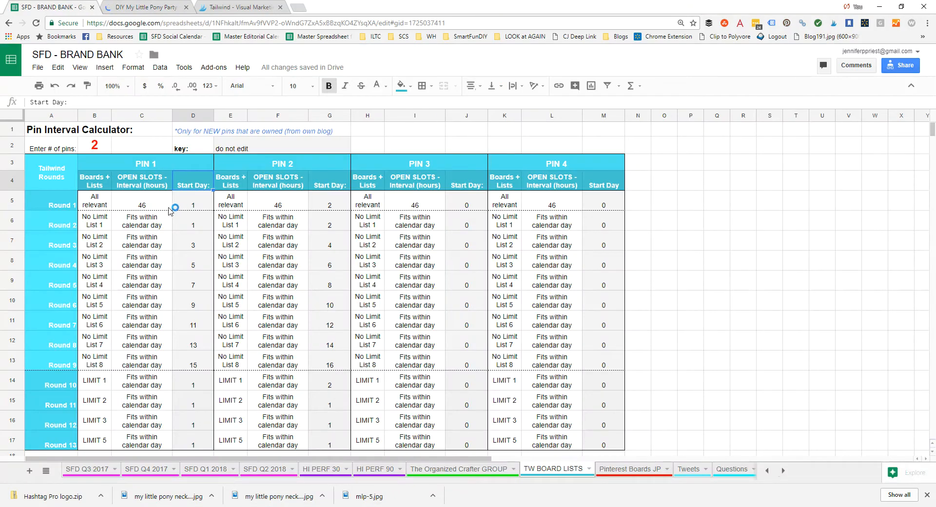
click(12, 200)
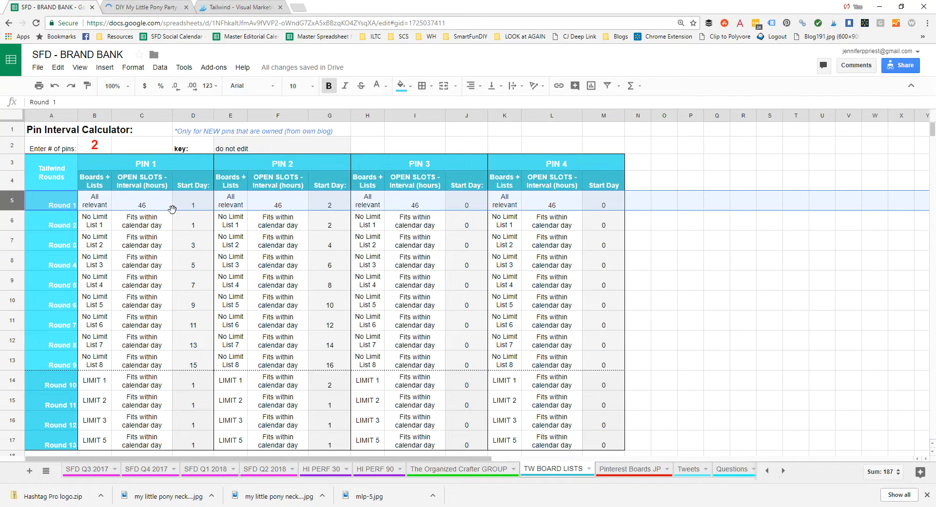
click(193, 208)
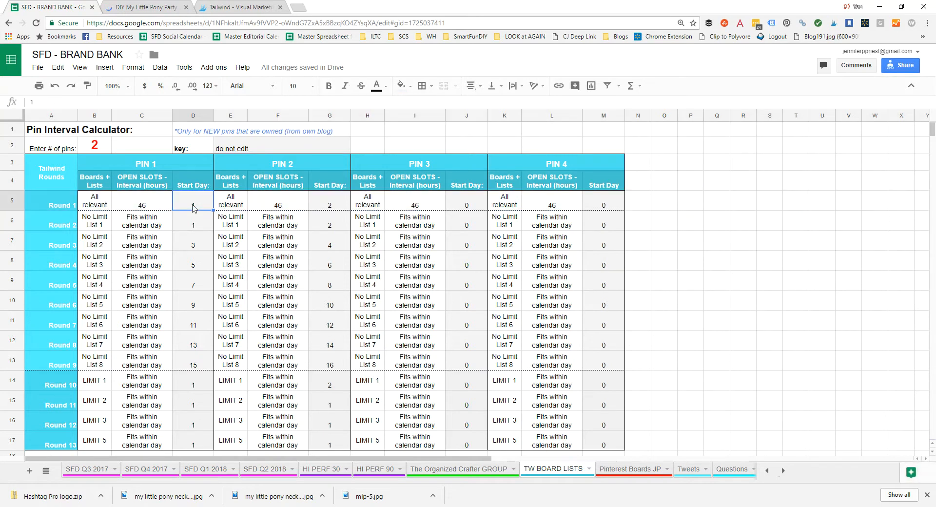
Check Pin 2's Round 1 start day in the calculator and return to the Tailwind window with the two saved images.
click(333, 207)
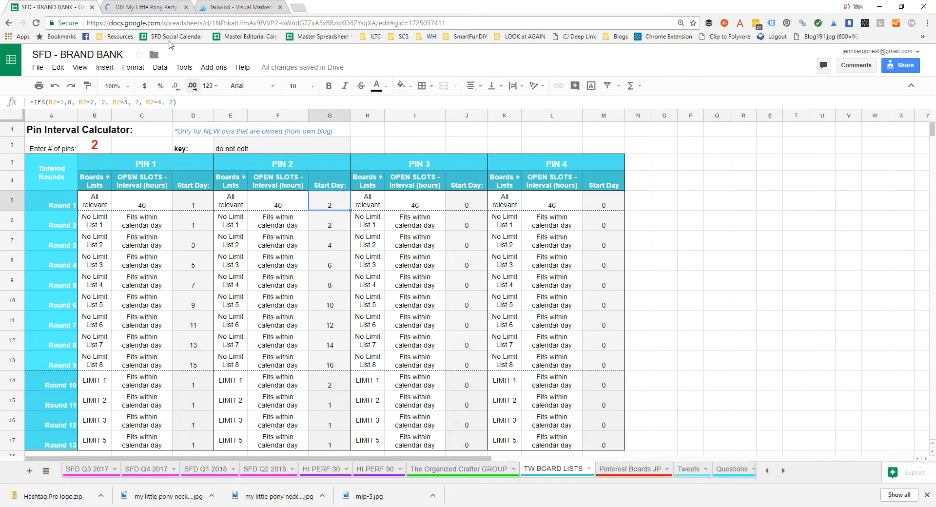
click(146, 7)
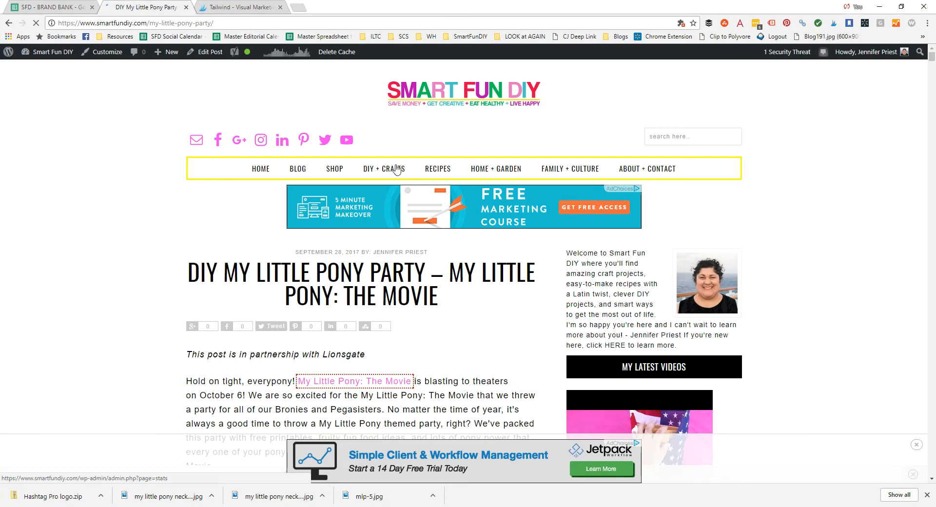
click(257, 480)
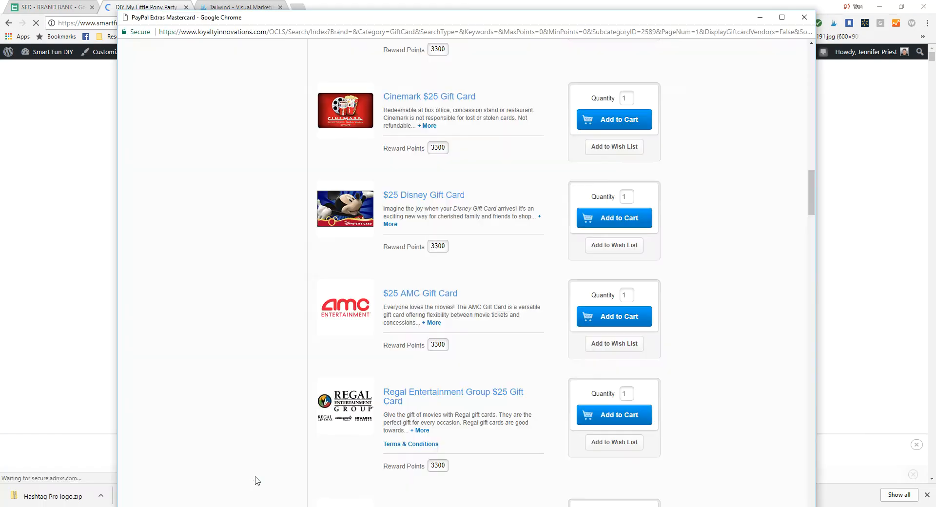
click(803, 18)
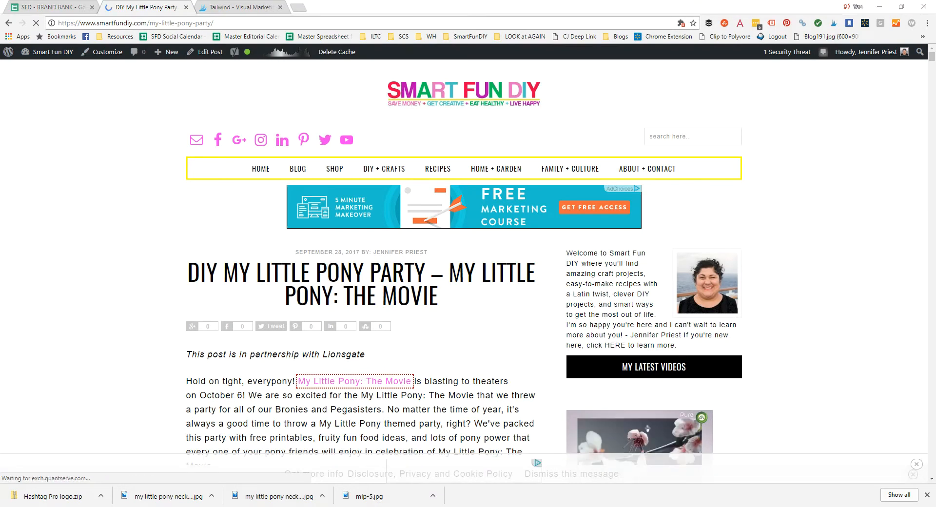
mouse_move(146, 506)
click(258, 473)
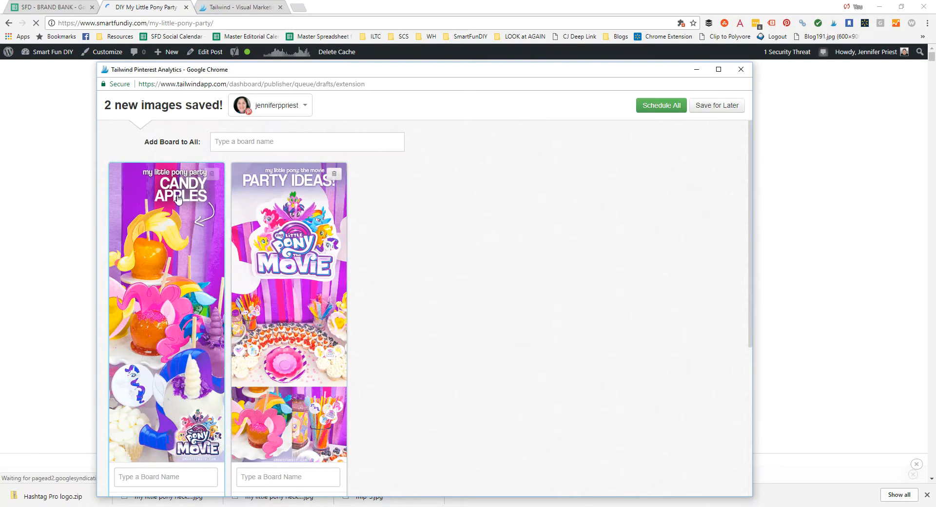
Add the 0 - Smart Fun DIY board list to both pins at once.
click(269, 142)
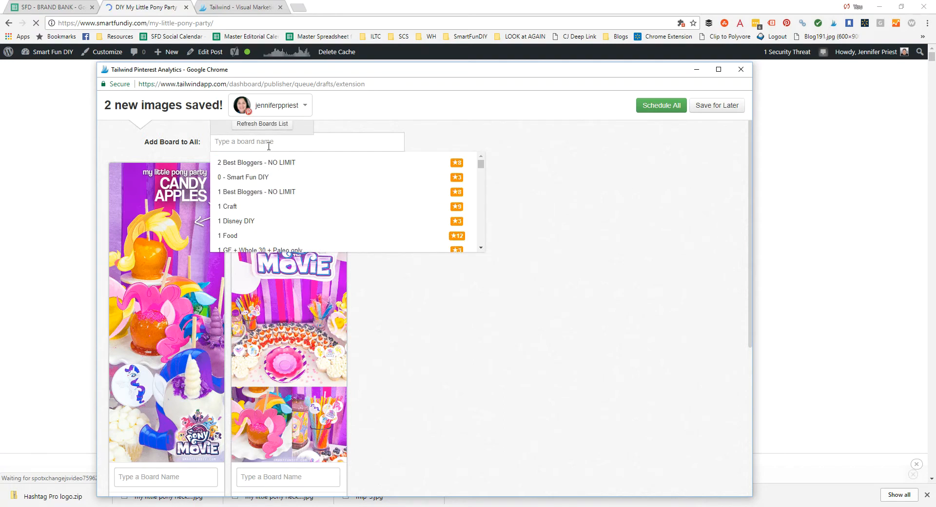
click(253, 177)
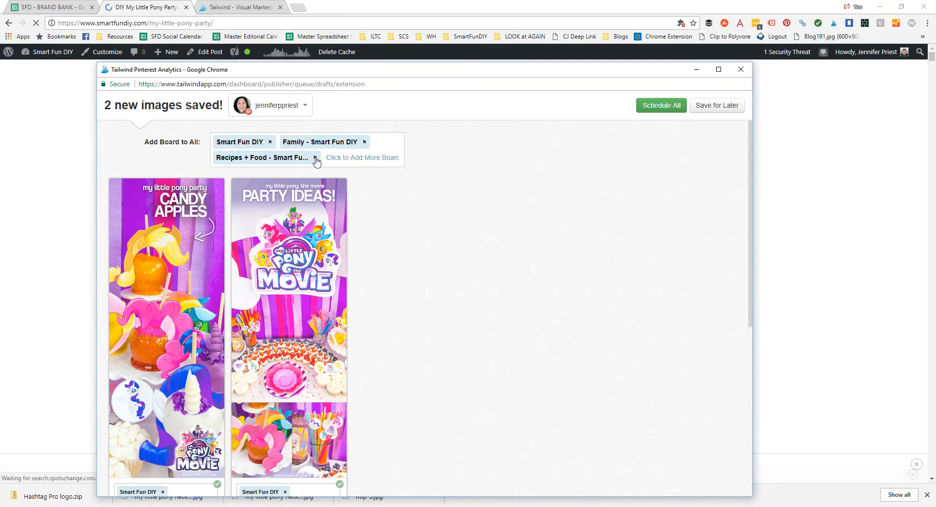
click(339, 158)
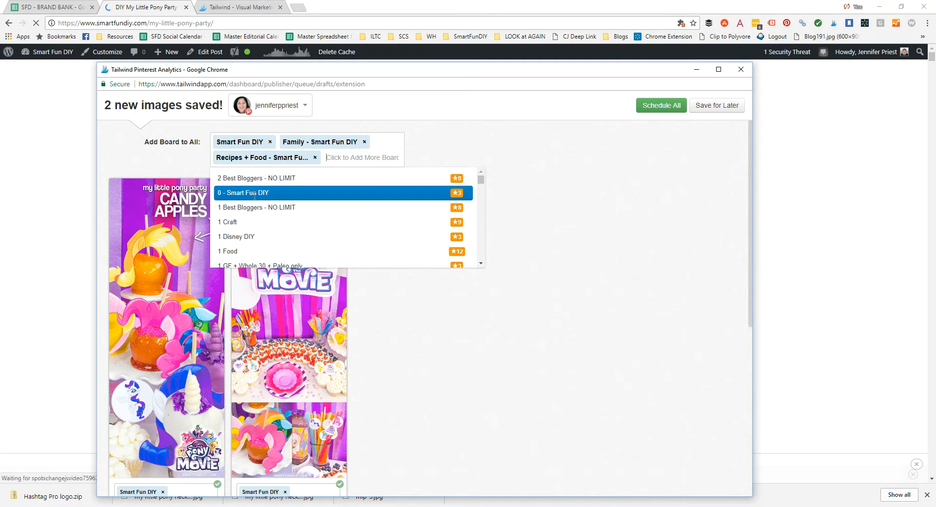
click(246, 223)
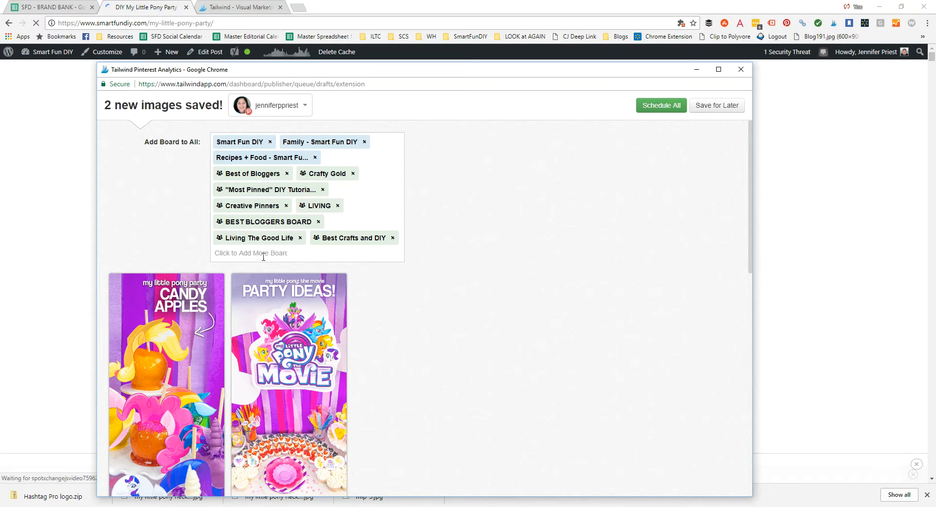
click(393, 239)
click(300, 238)
click(318, 222)
click(338, 208)
click(323, 189)
click(287, 190)
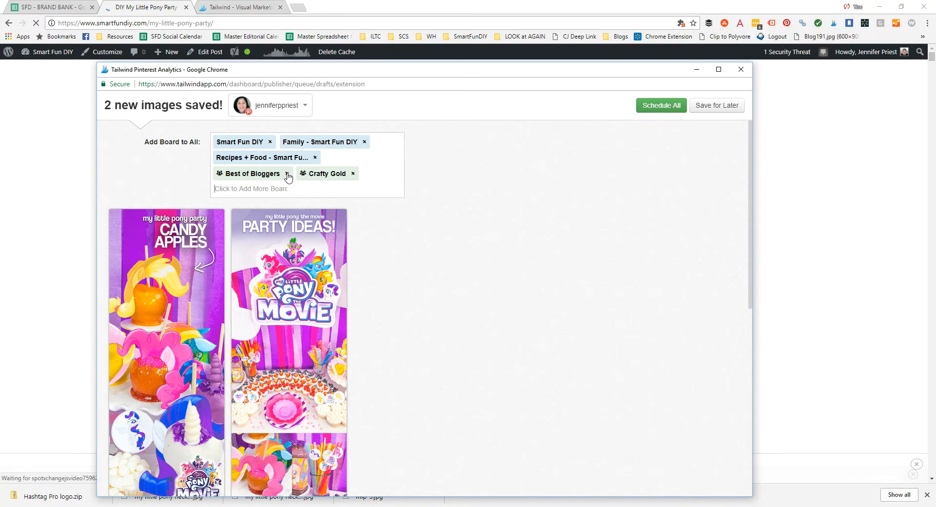
click(287, 173)
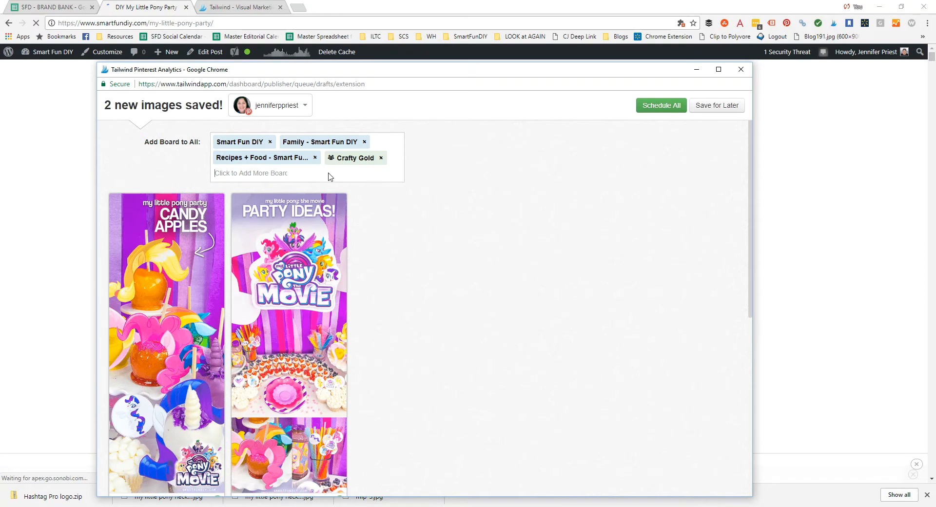
click(379, 160)
click(378, 159)
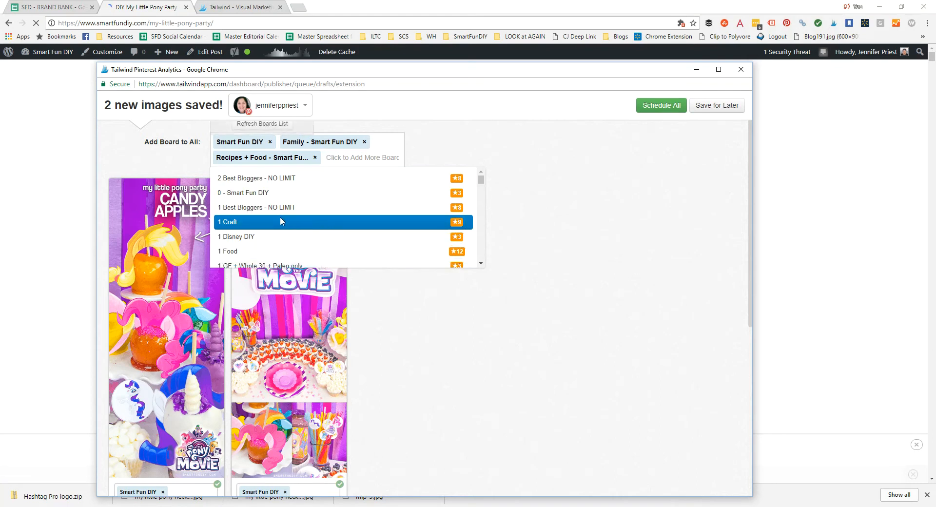
Add the 1 Food board list to both pins and remove its group boards, keeping only POPULAR recipes! from it.
scroll(280, 217, down, 1)
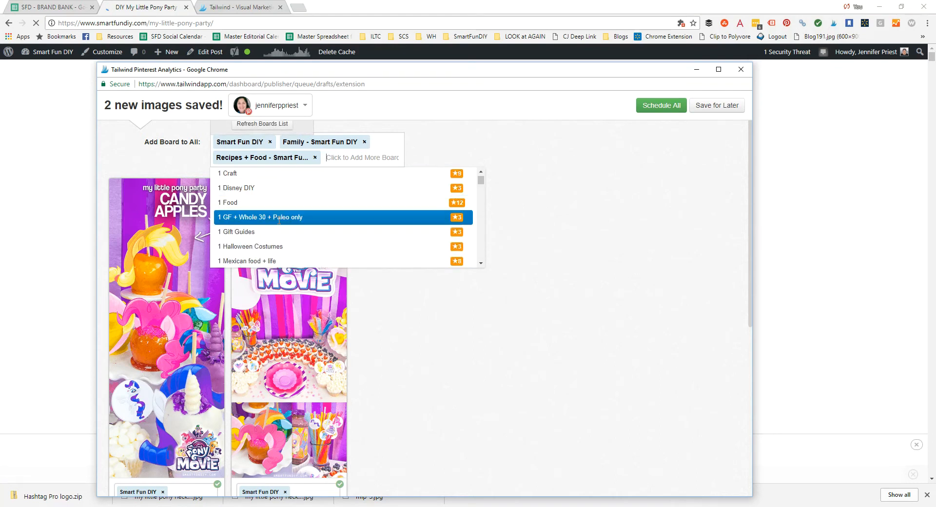
click(243, 204)
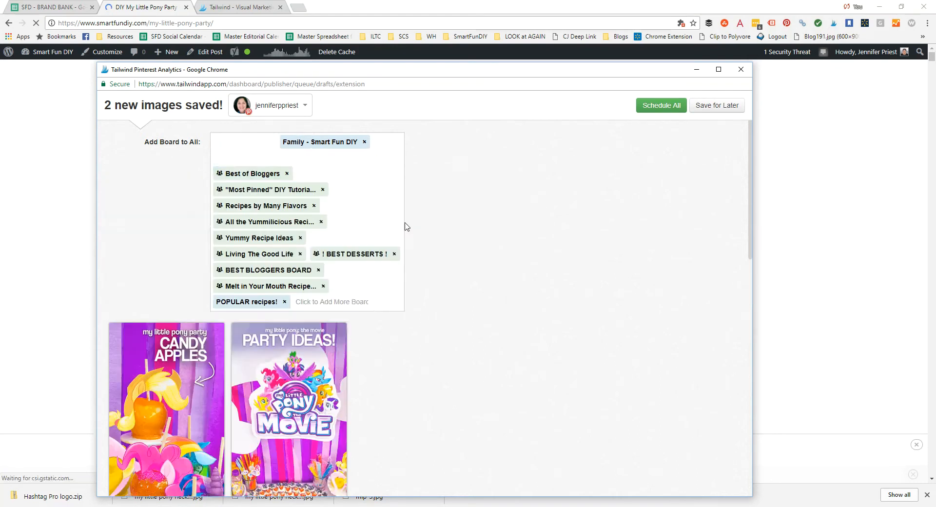
click(323, 286)
click(287, 174)
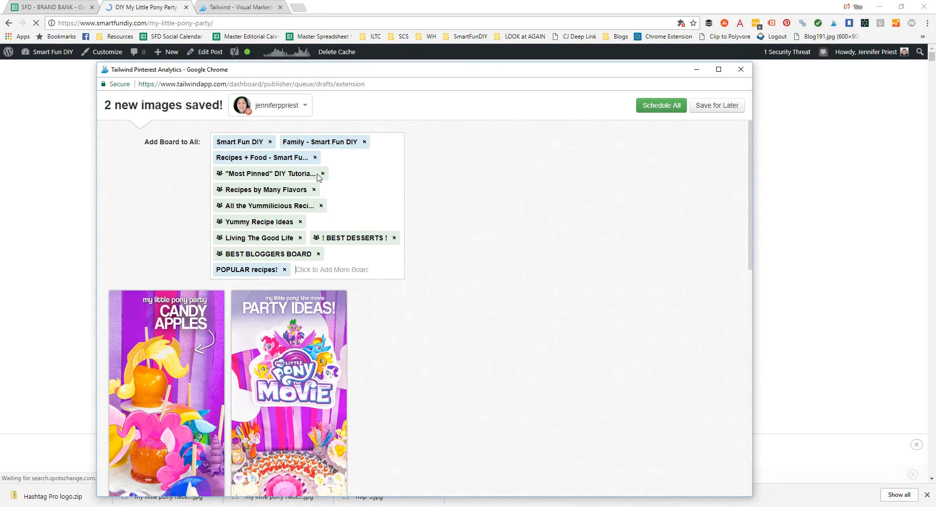
click(322, 174)
click(314, 174)
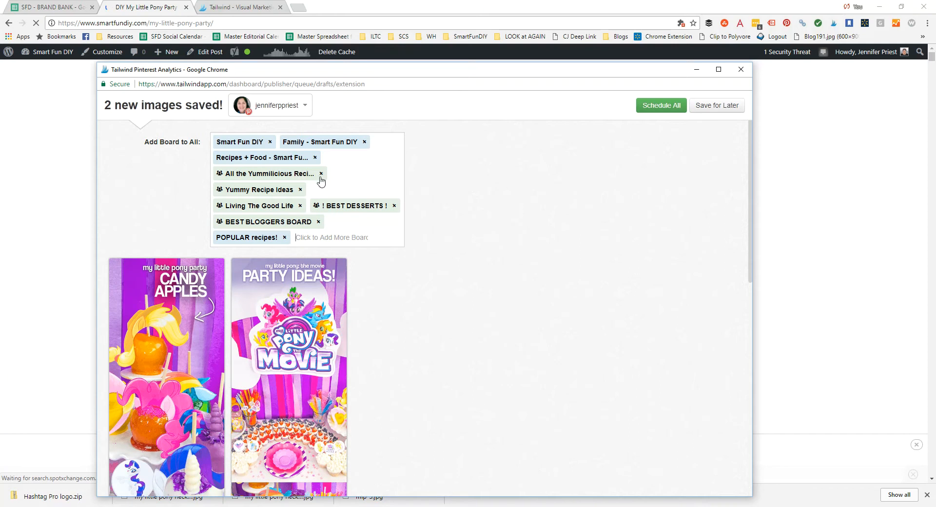
click(321, 174)
click(301, 190)
click(301, 173)
click(317, 190)
click(296, 173)
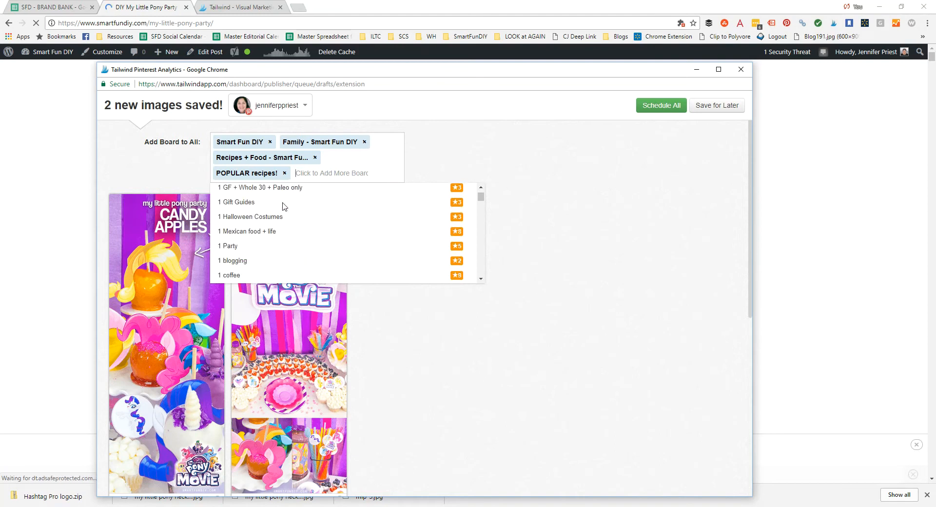
Look through the board list for further personal boards that suit the My Little Pony party pins.
scroll(283, 208, down, 1)
scroll(420, 229, down, 6)
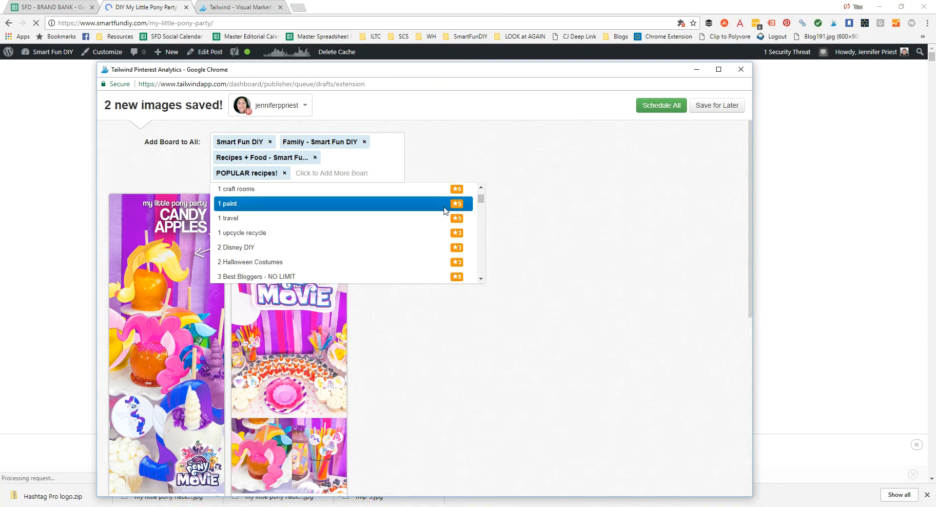
scroll(422, 243, down, 4)
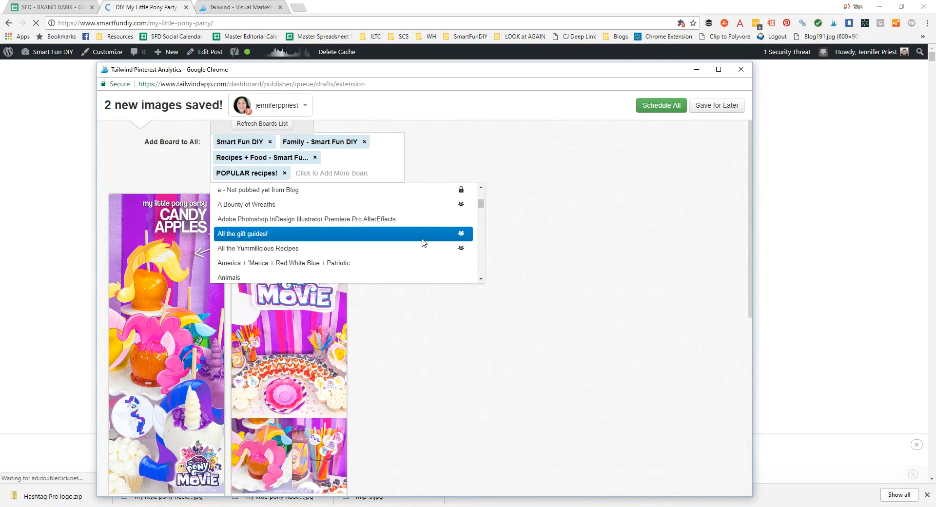
scroll(422, 240, up, 2)
scroll(326, 242, down, 2)
scroll(322, 248, down, 5)
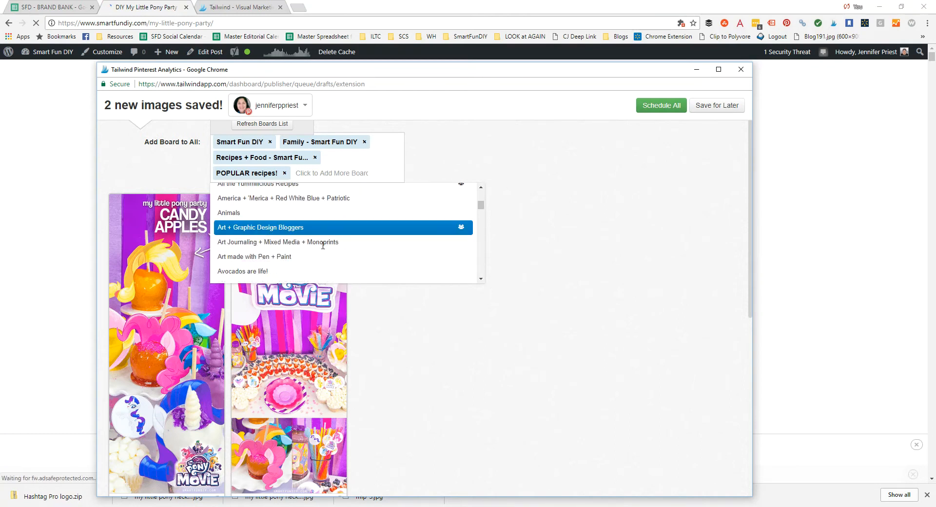
scroll(326, 252, down, 1)
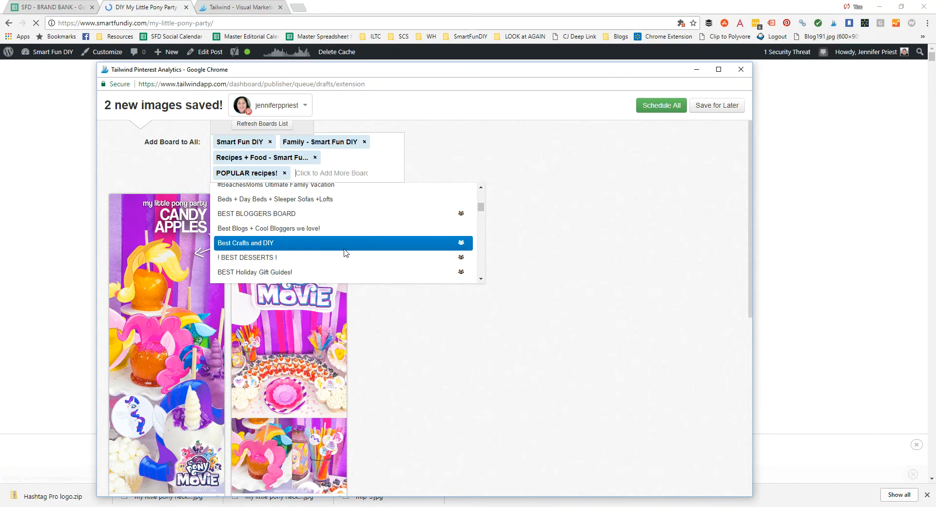
scroll(321, 237, down, 5)
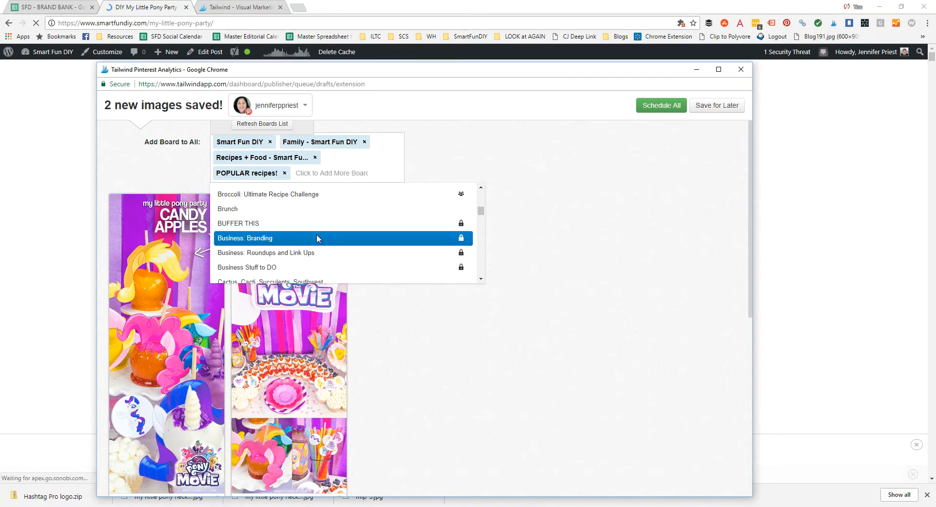
scroll(317, 236, down, 1)
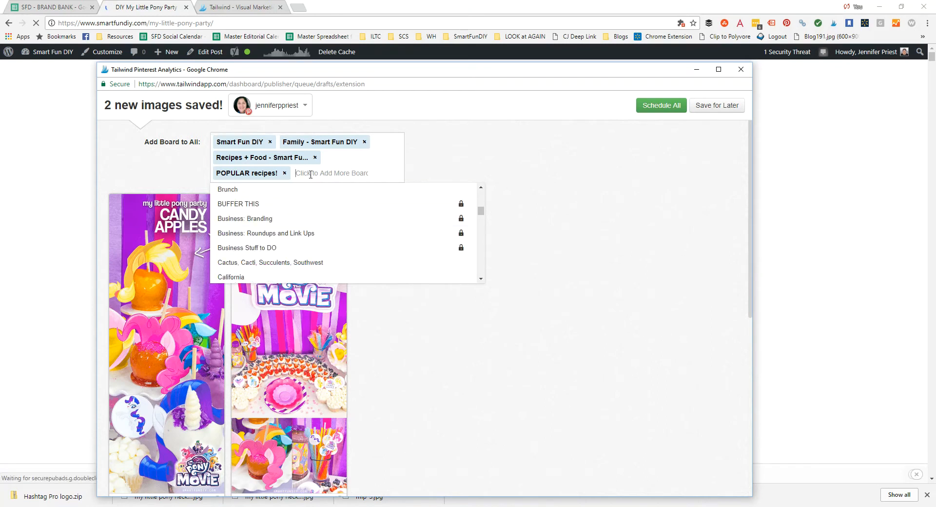
Add the individual boards Party and Party Eats! to both pins.
text(pa)
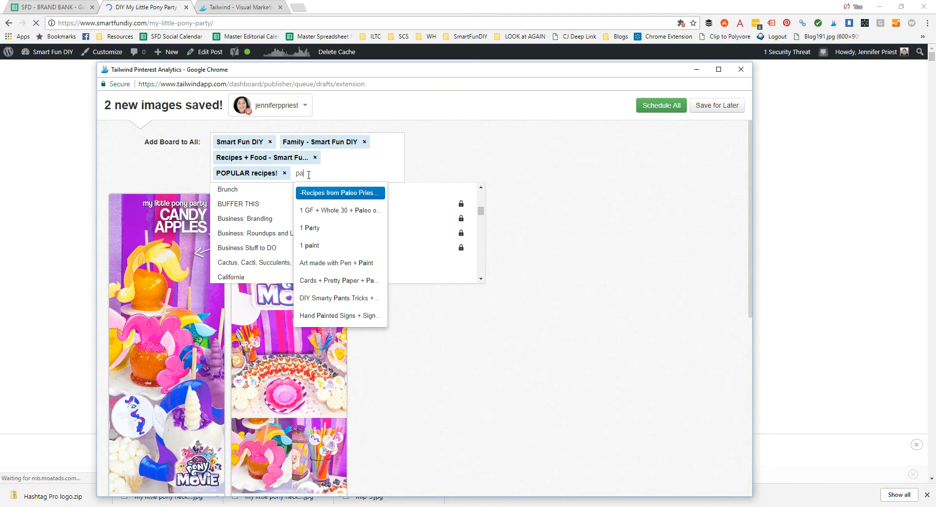
text(rty)
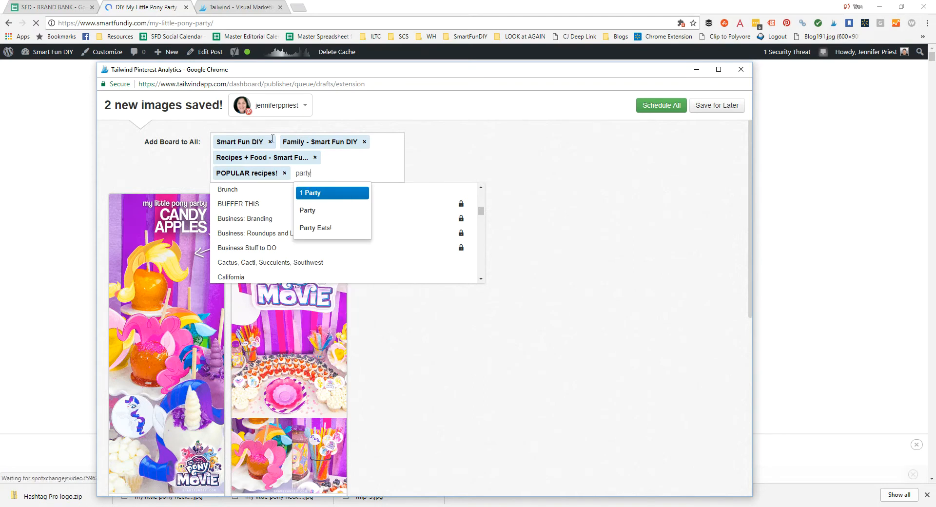
click(306, 213)
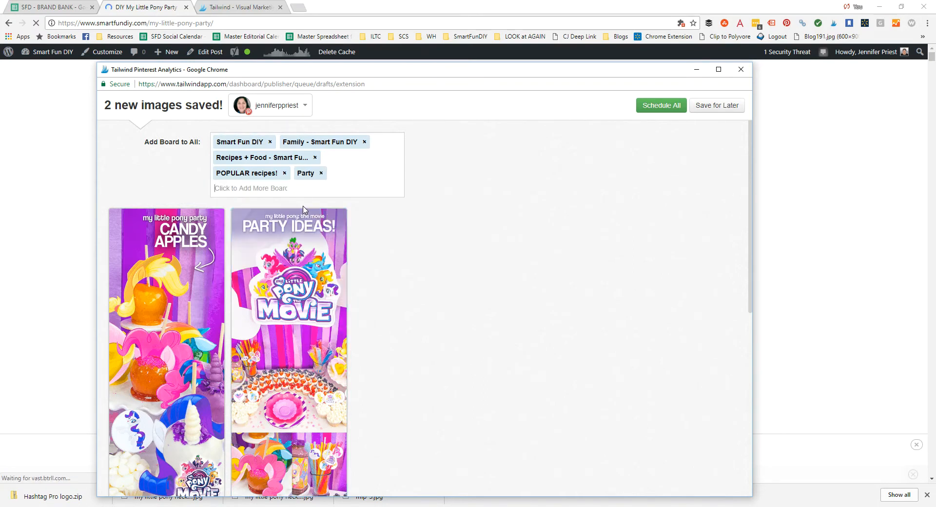
text(party eats)
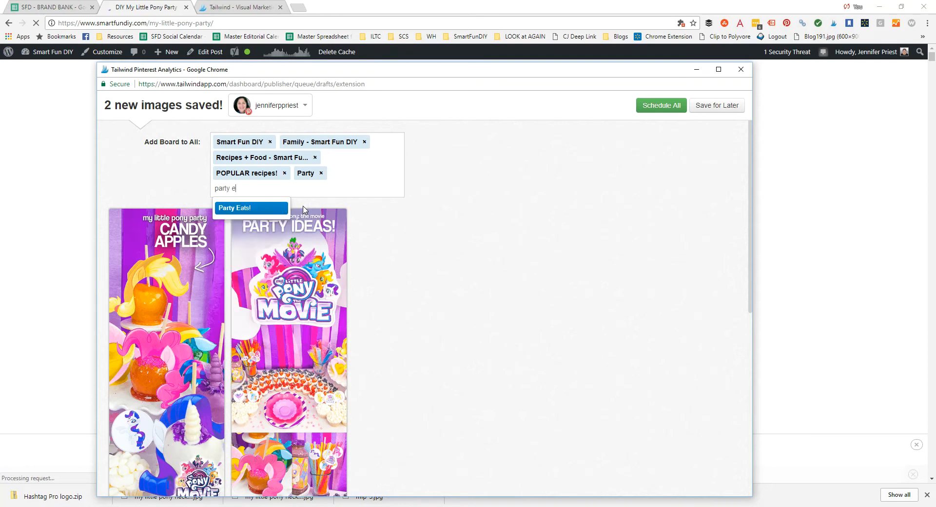
click(266, 212)
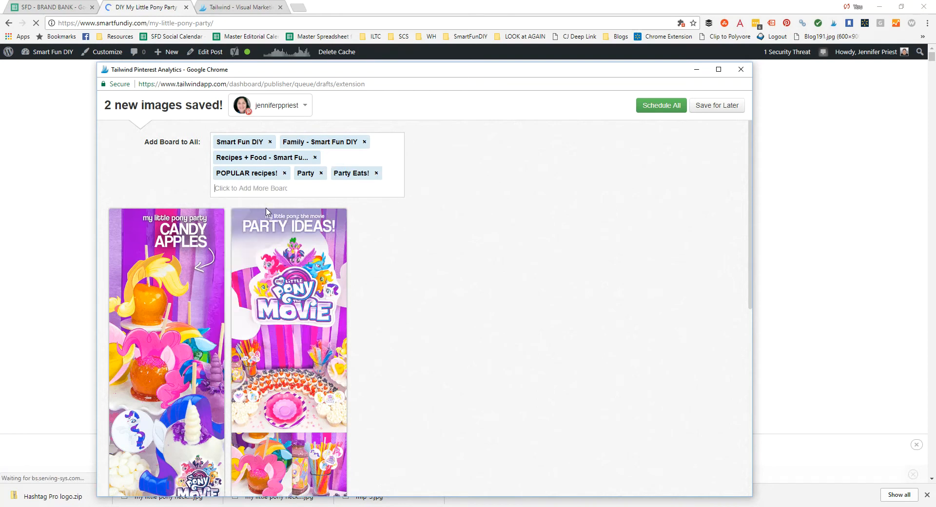
Add the boards TV + Movies + Music, Daughter + Teen Girl and Pop Culture to both pins.
text(movie)
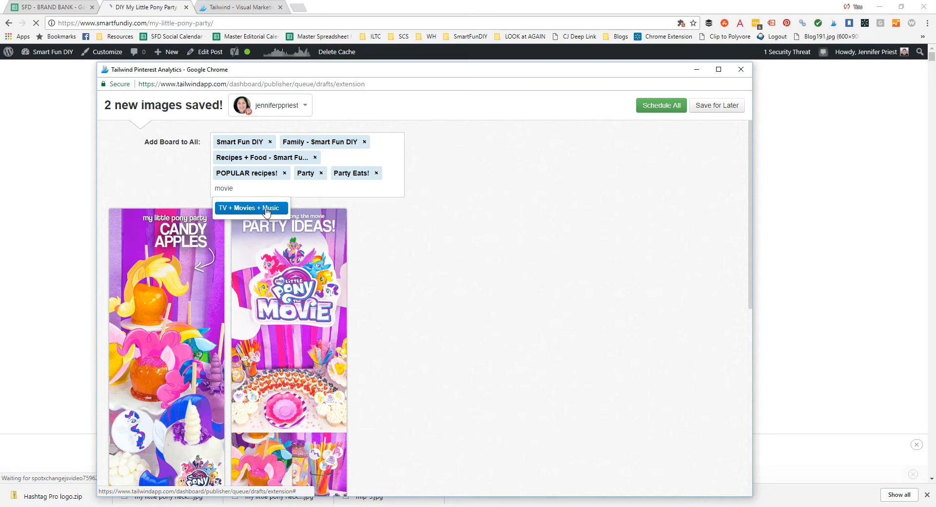
click(266, 209)
text(dauh)
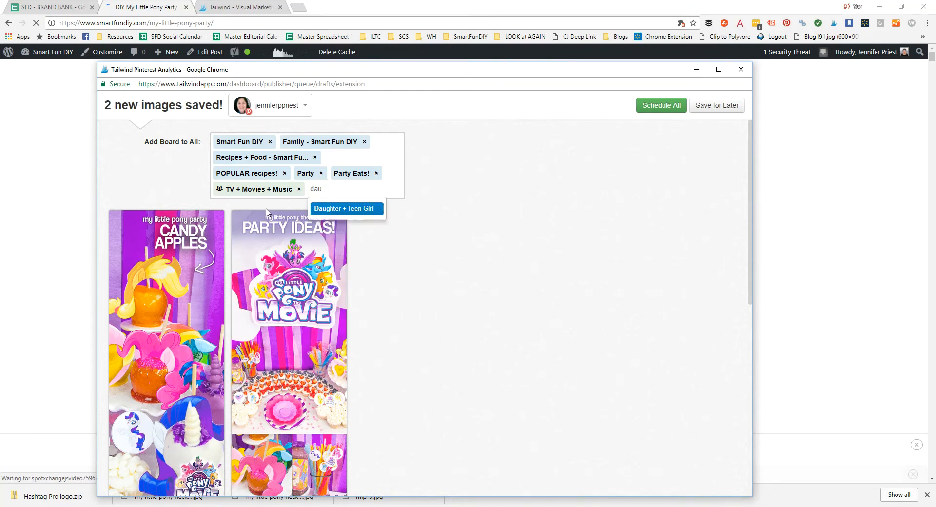
click(358, 210)
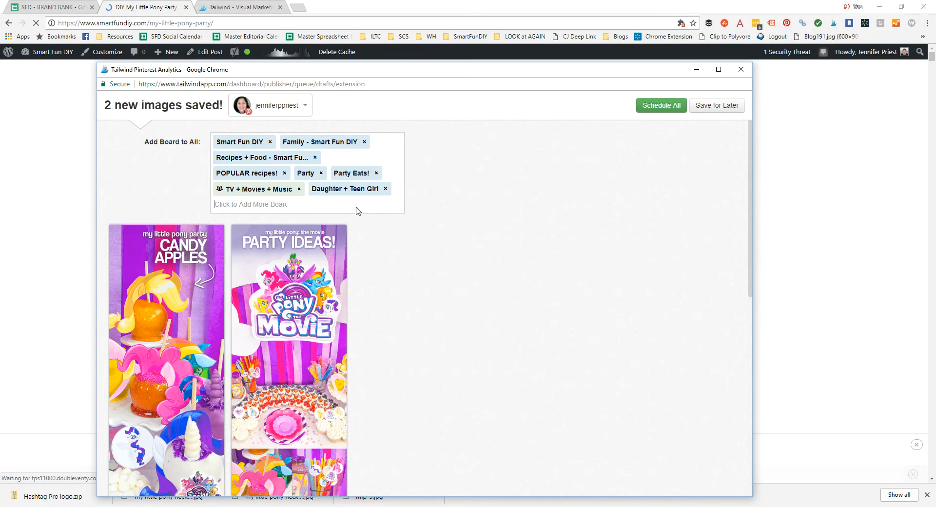
text(pop)
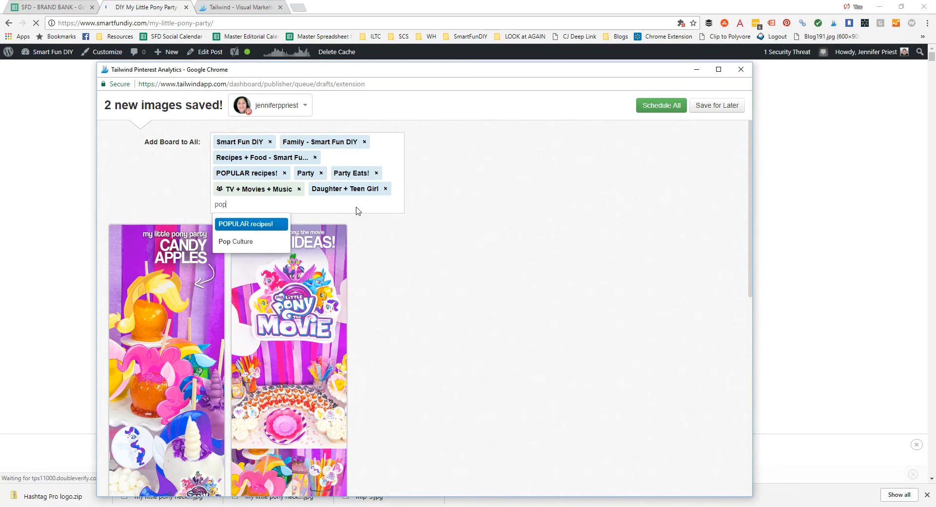
click(284, 240)
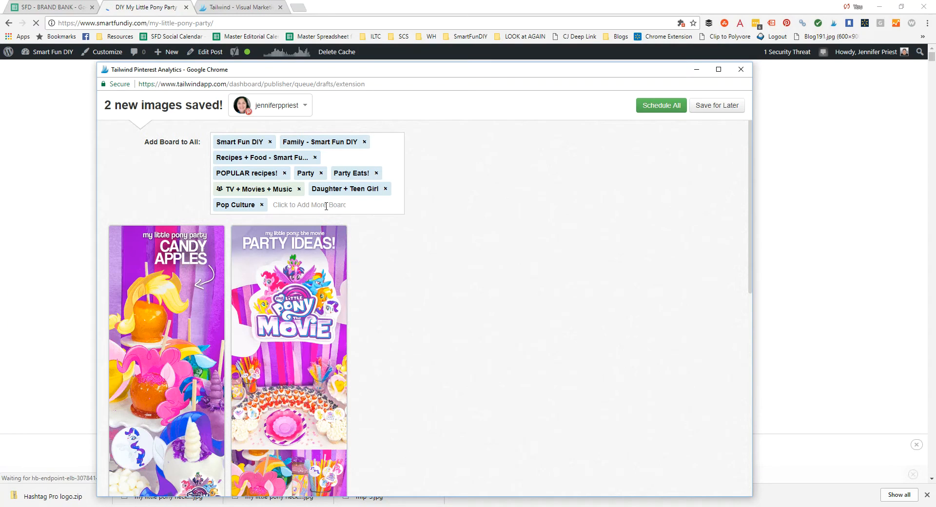
Add the Cards + Pretty Paper board and the Sweets and Desserts board to both pins.
text(card)
click(315, 223)
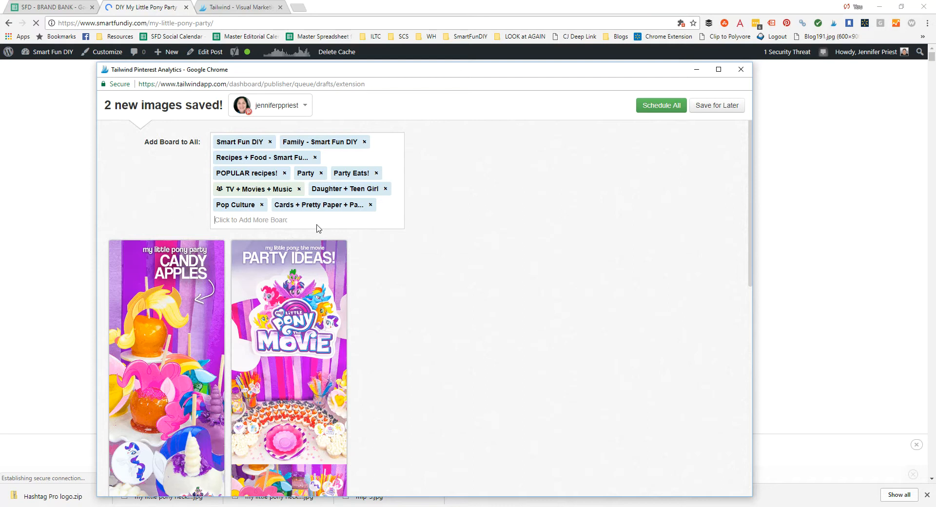
text(swee)
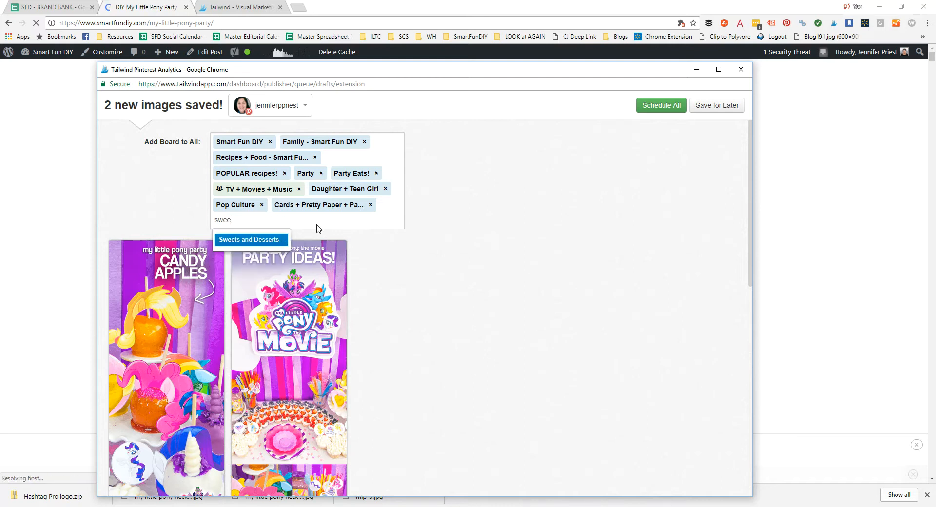
click(274, 240)
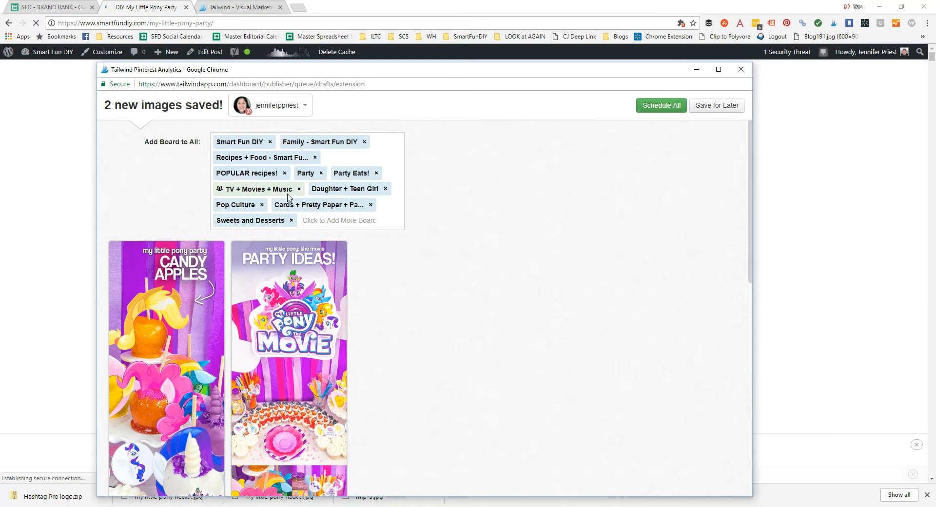
Check the Round 1 boards and Pin 1 start day in the Pin Interval Calculator, and return to the Tailwind drafts window.
click(67, 7)
click(68, 204)
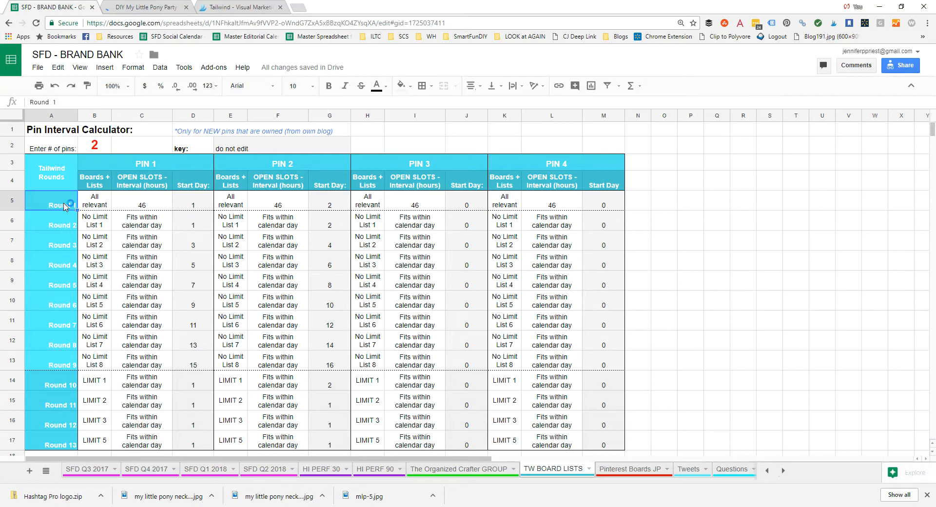
click(143, 8)
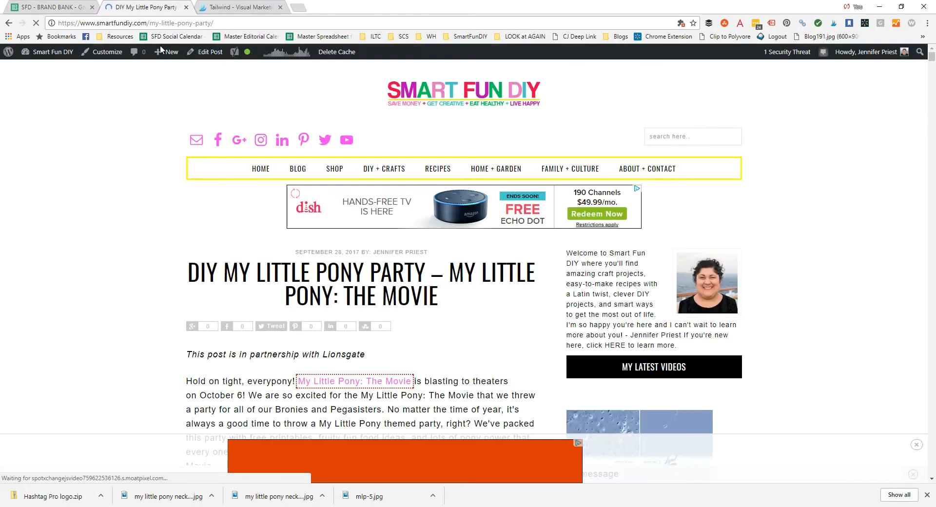
mouse_move(129, 506)
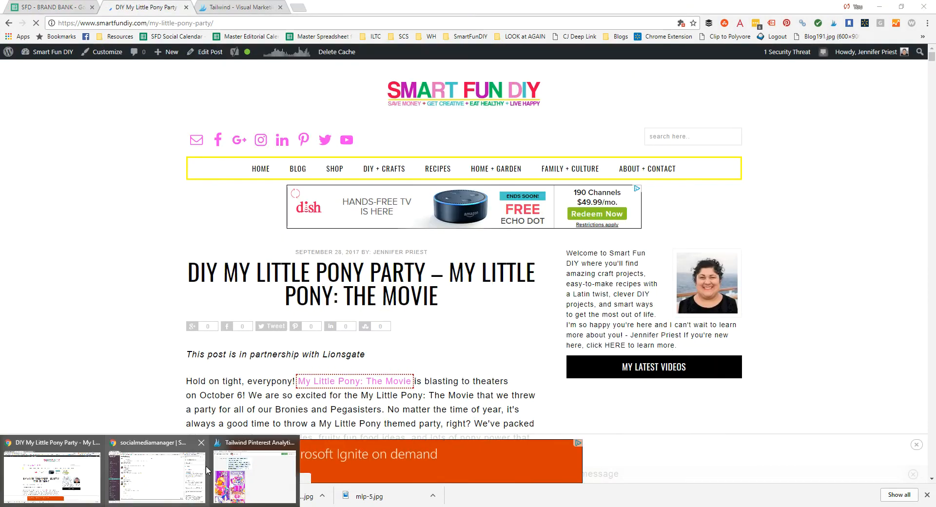
click(239, 474)
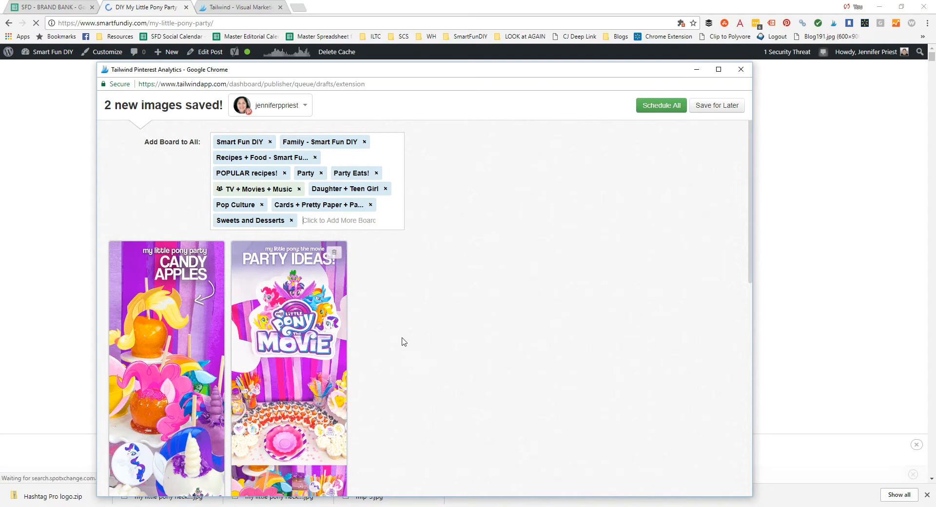
scroll(387, 288, down, 7)
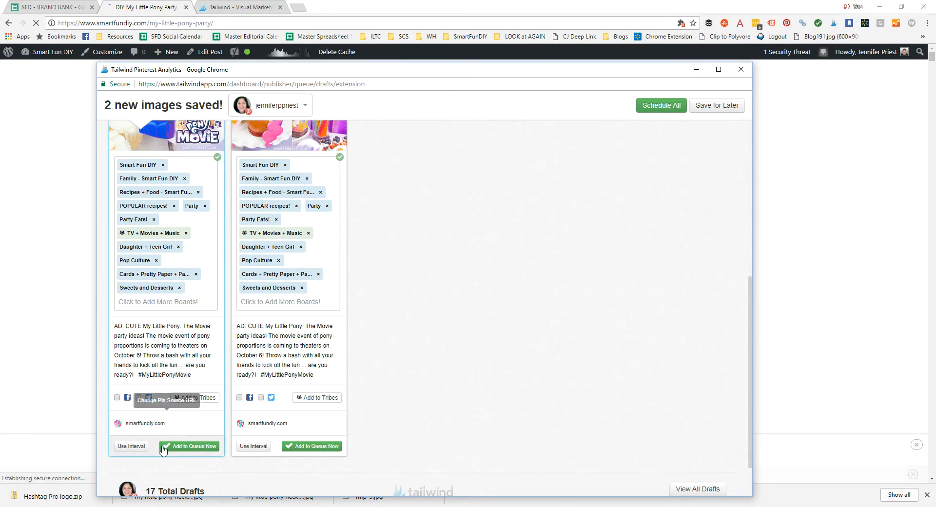
click(30, 11)
click(204, 210)
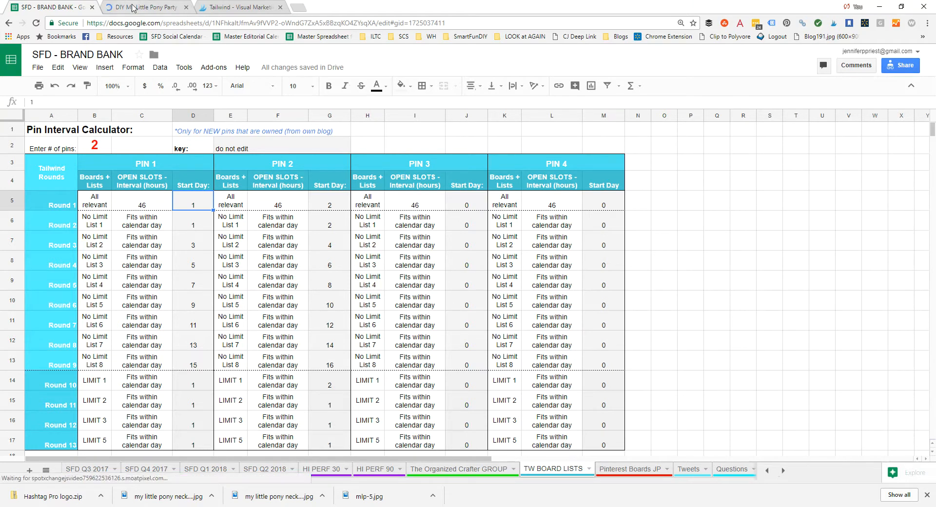
key(ctrl+Tab)
mouse_move(150, 506)
click(258, 472)
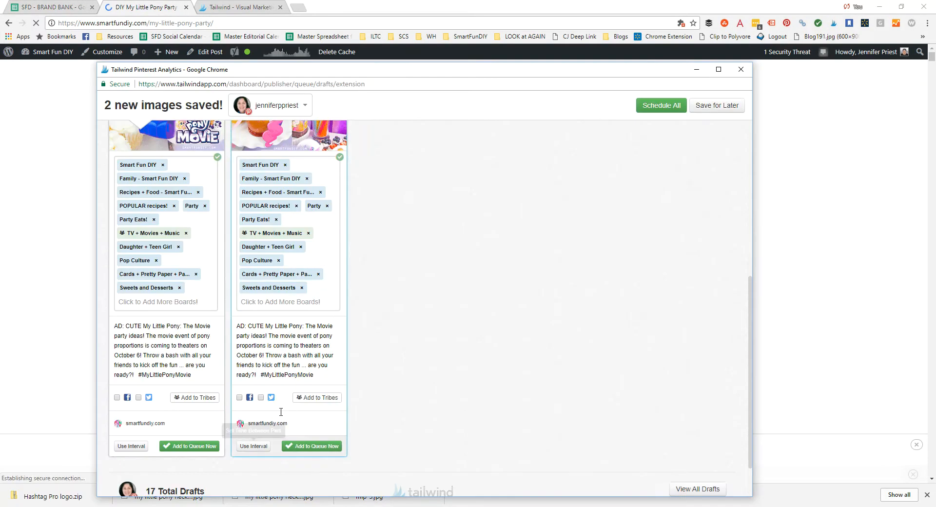
Use an interval for the candy apples pin and schedule its first pin for Sep 28, 2017 at 5:11 AM.
click(137, 446)
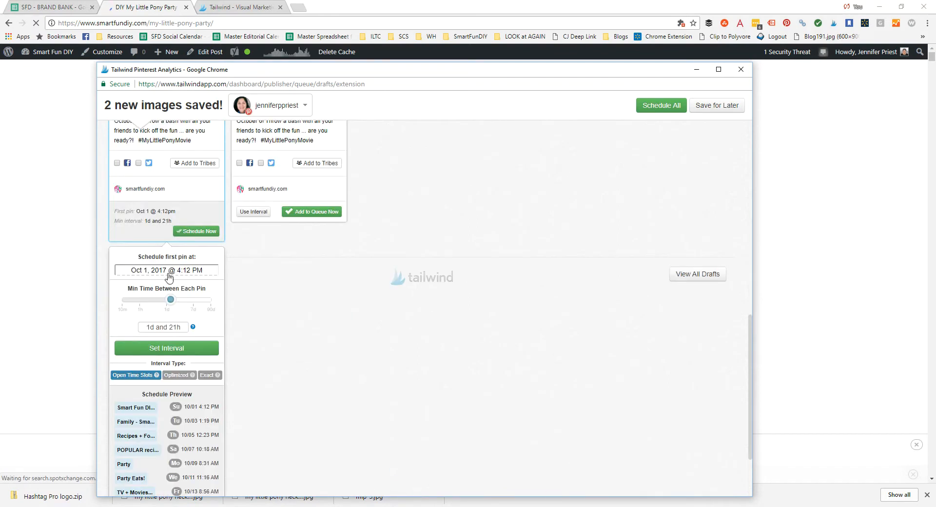
click(171, 271)
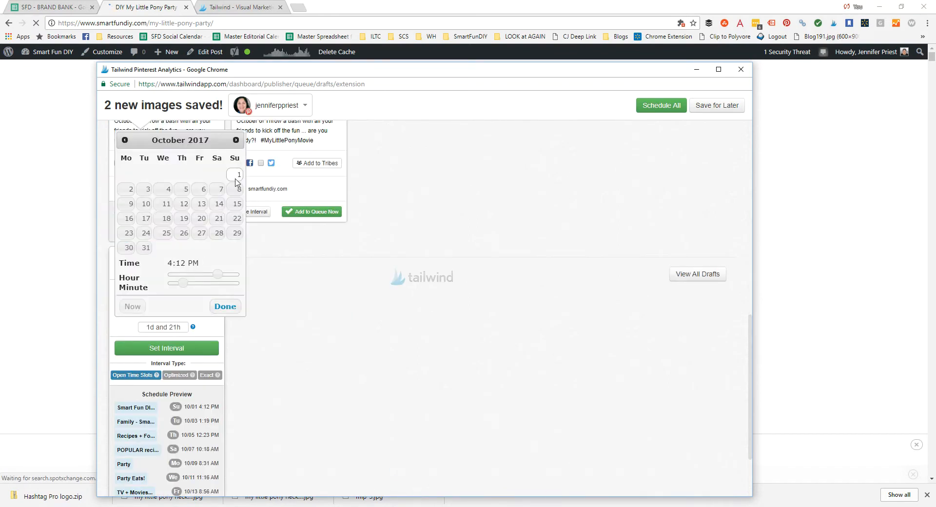
click(125, 140)
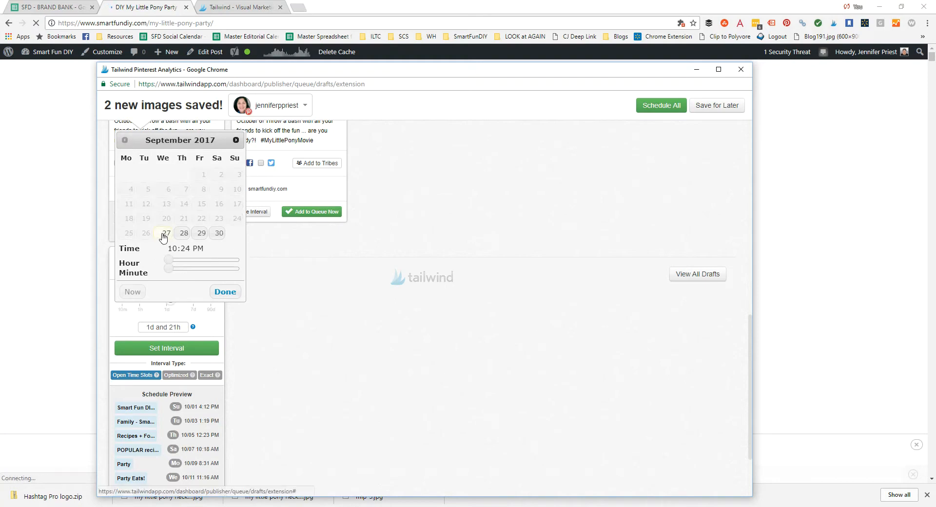
click(179, 234)
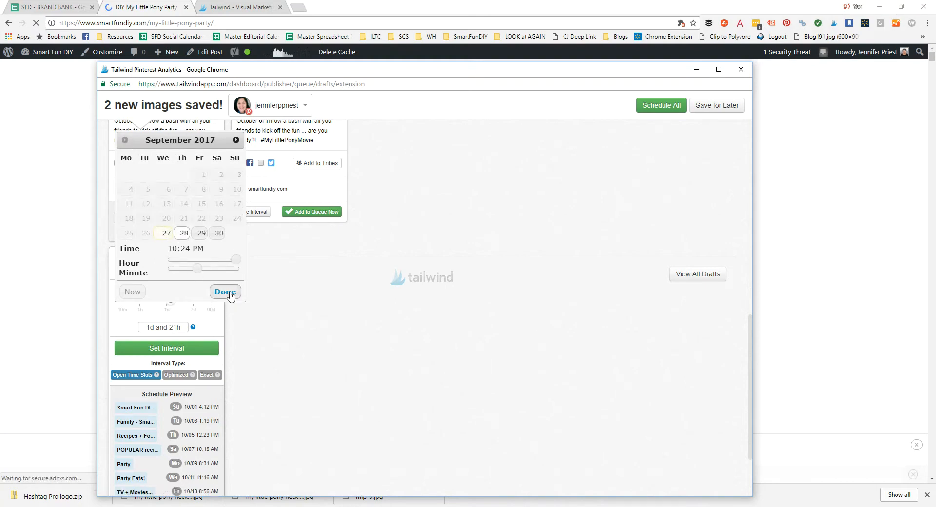
drag(235, 260, 181, 274)
click(177, 262)
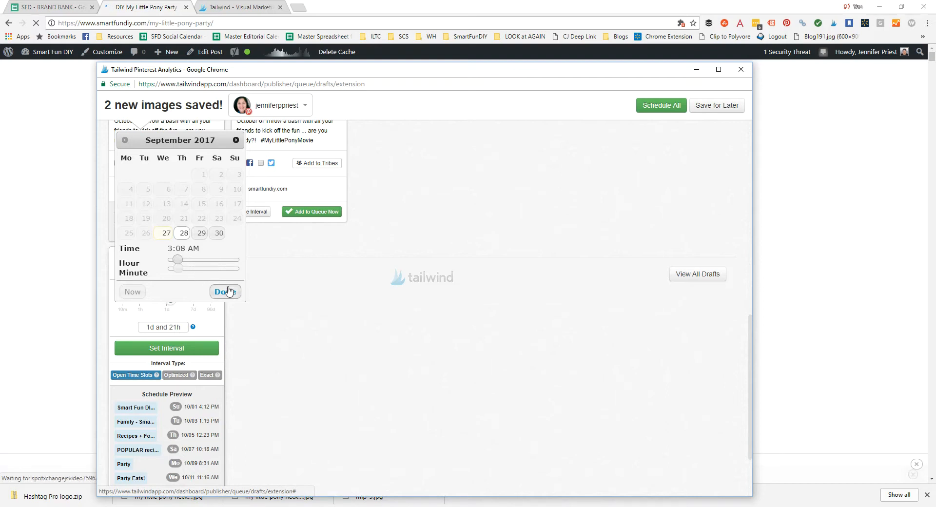
mouse_move(176, 261)
mouse_down()
mouse_move(179, 270)
mouse_move(184, 262)
mouse_up()
click(226, 293)
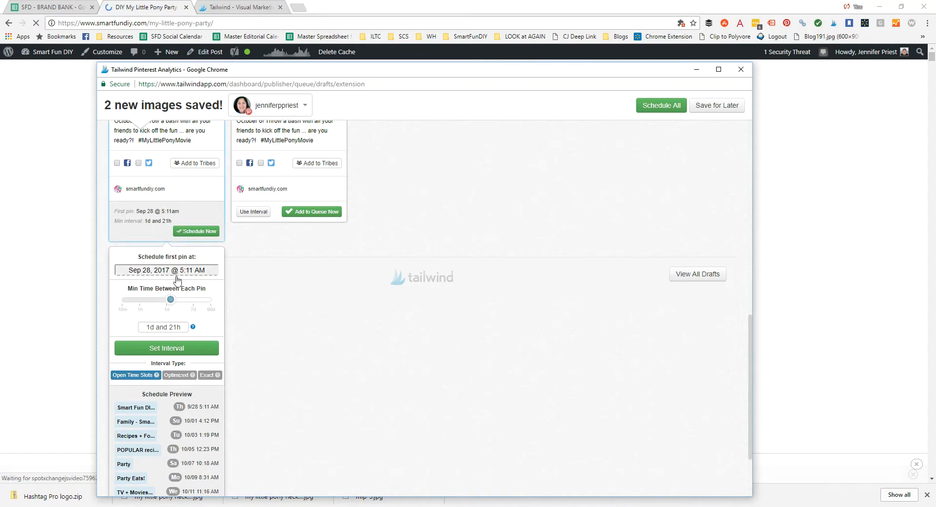
Check Round 1's interval in the Pin Interval Calculator and apply a minimum interval of 1d and 22h to the candy apples pin.
scroll(245, 384, down, 2)
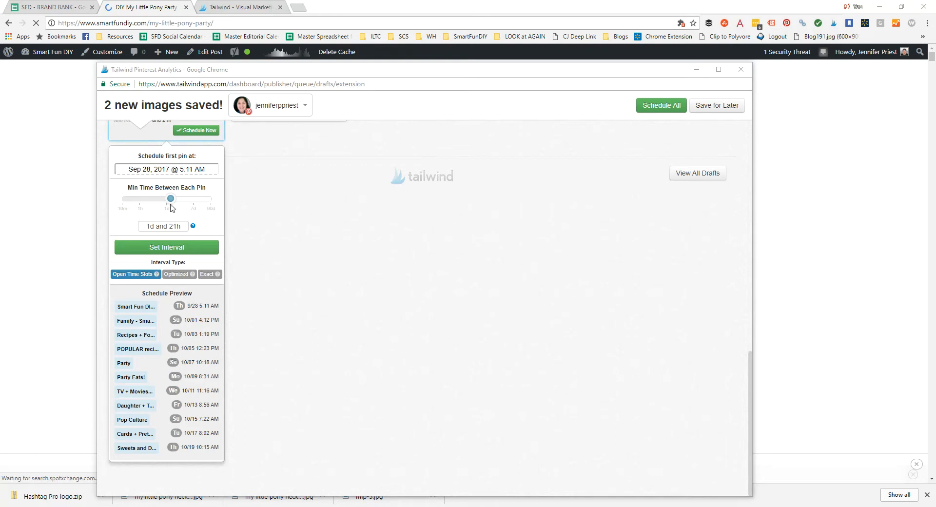
drag(171, 198, 166, 203)
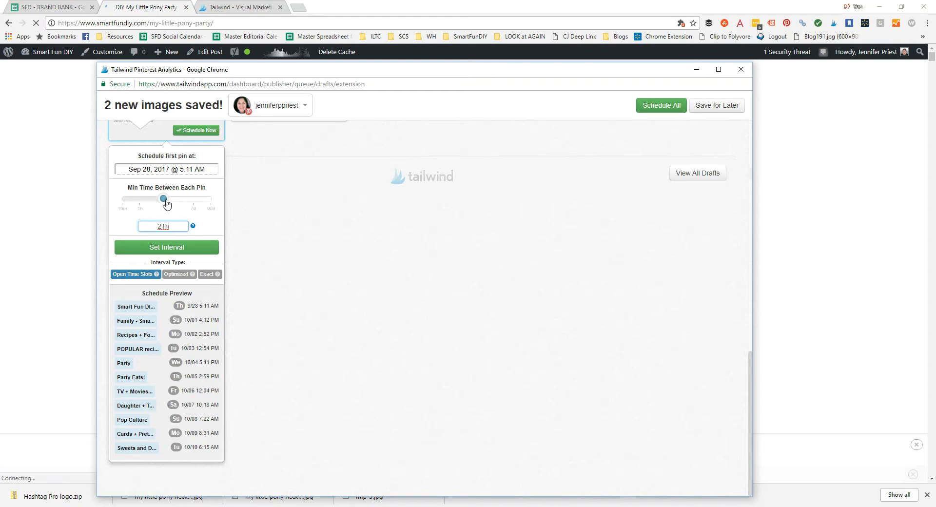
click(57, 8)
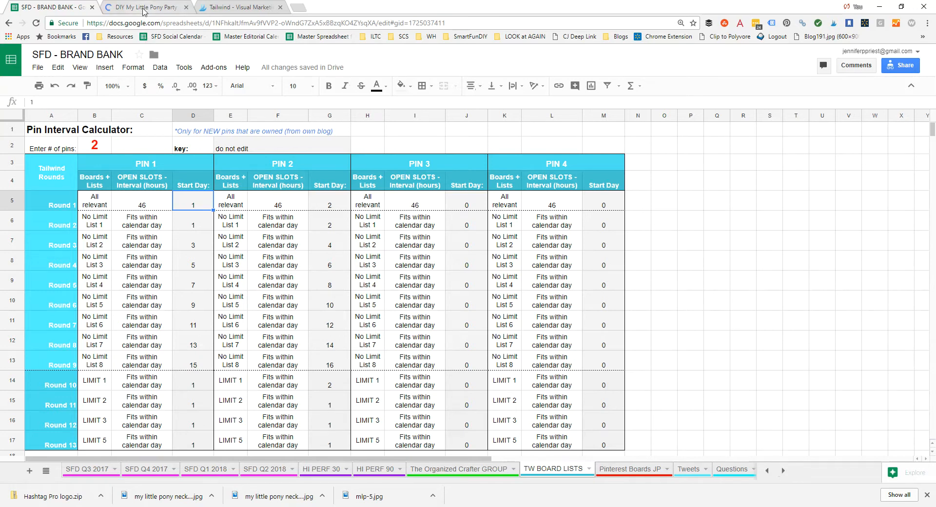
click(142, 7)
mouse_move(141, 506)
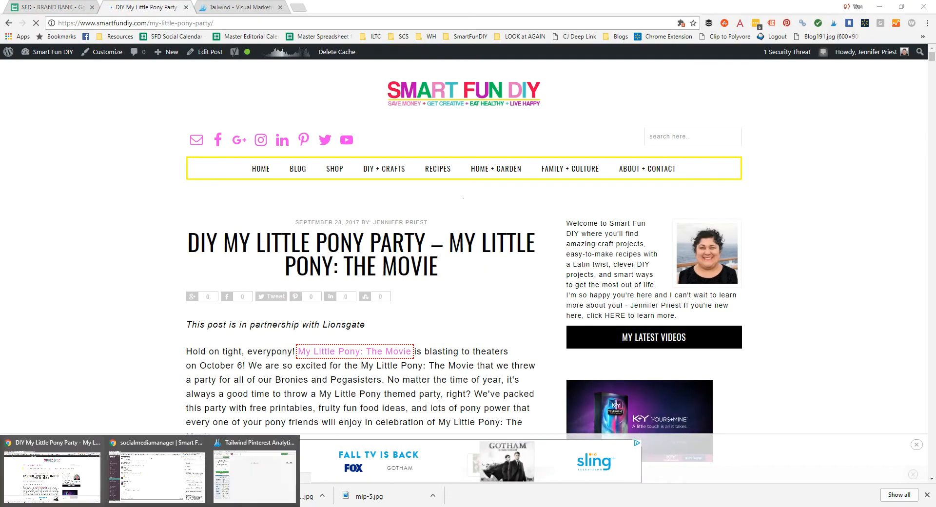
click(255, 475)
click(169, 228)
drag(169, 227, 157, 228)
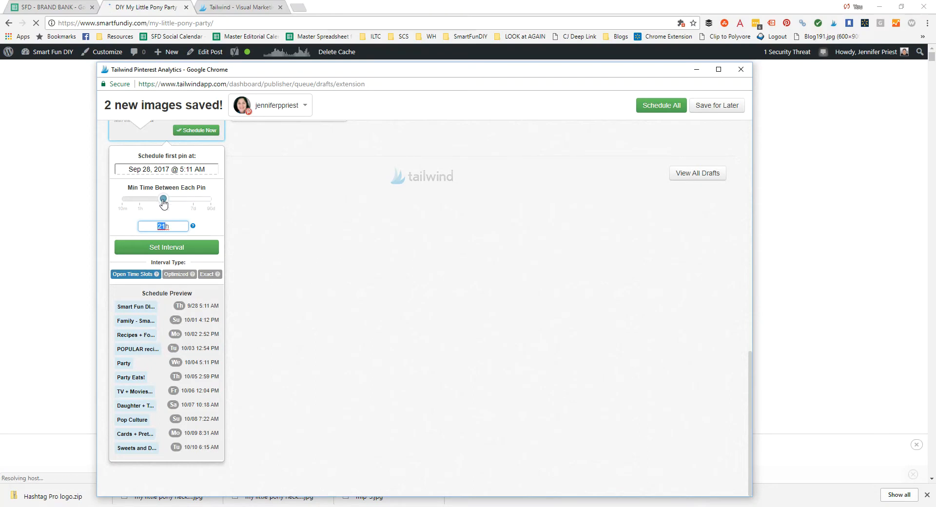
drag(163, 200, 170, 199)
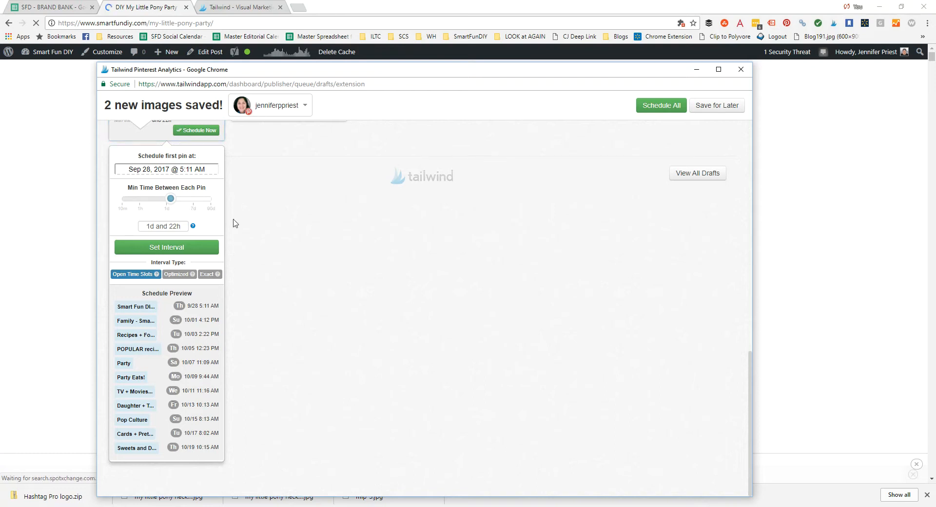
click(184, 248)
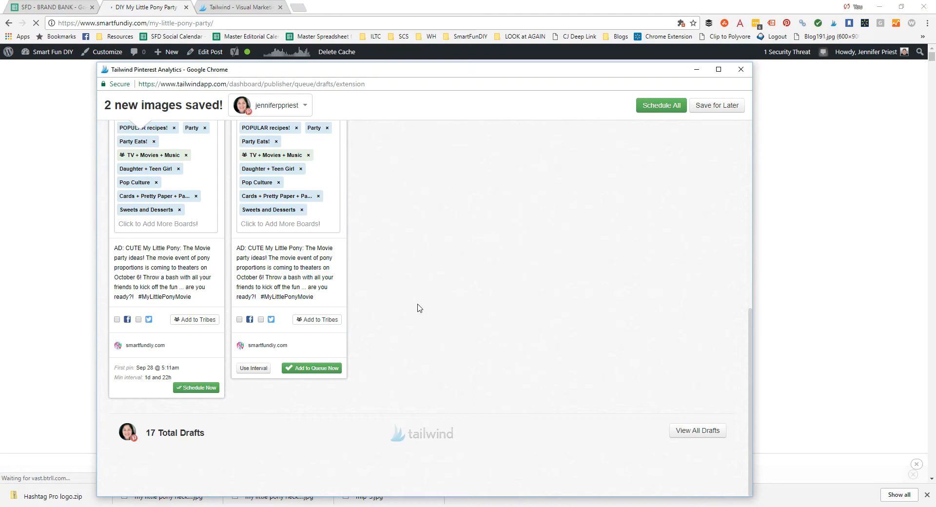
Use an interval for the party ideas pin and schedule its first pin for Sep 29, 2017 at 3:11 AM.
click(253, 368)
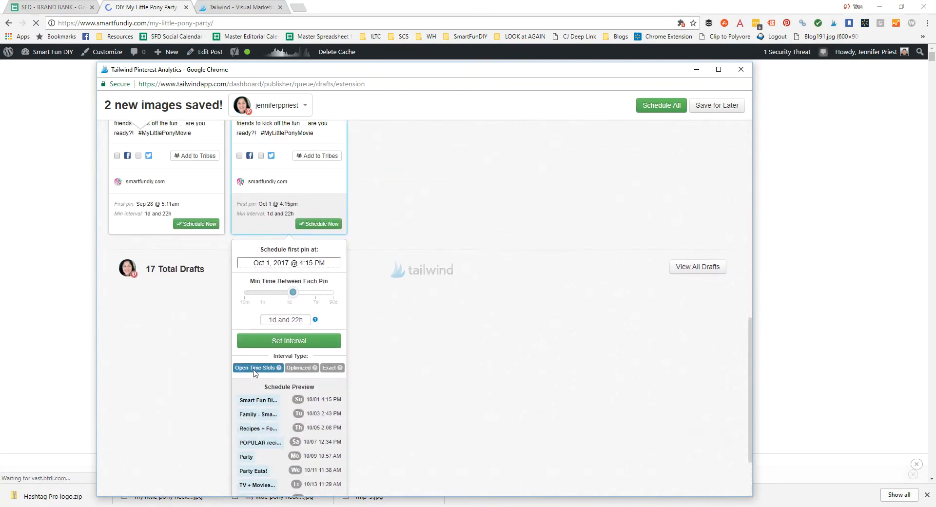
click(267, 271)
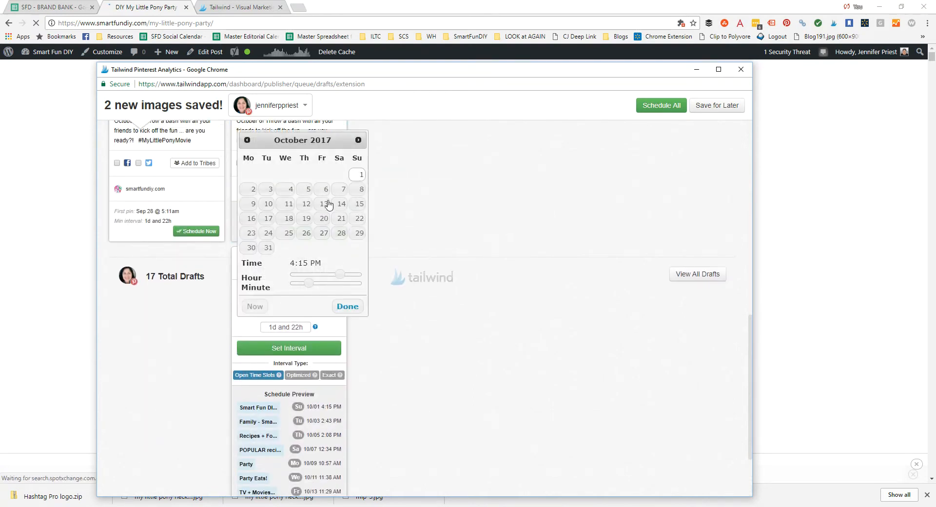
click(247, 140)
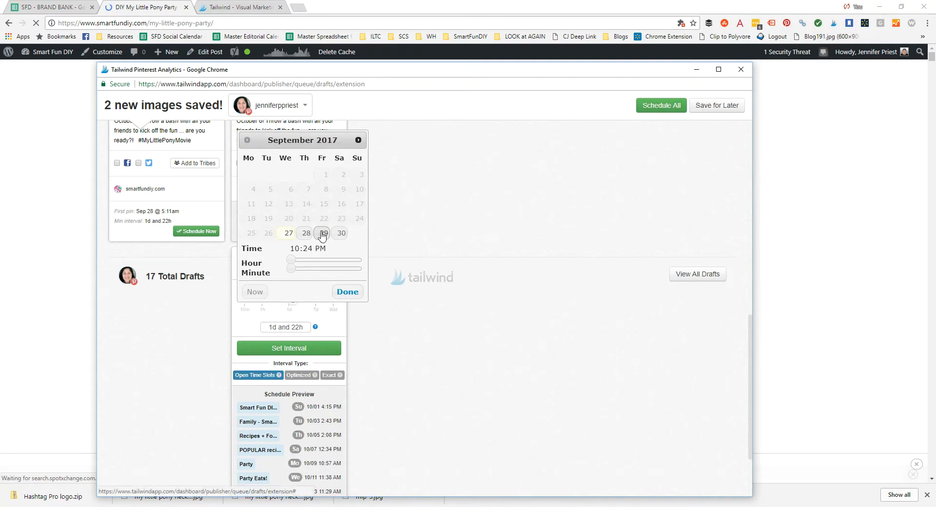
click(307, 234)
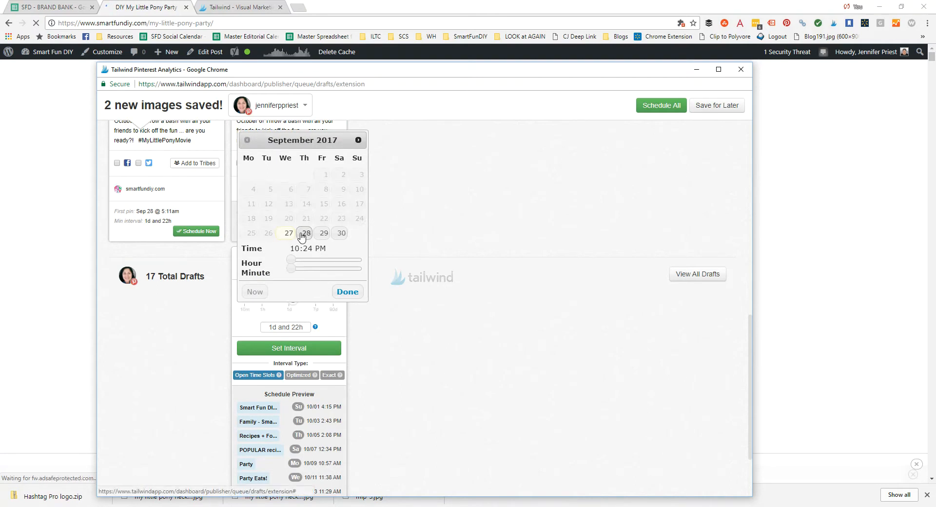
click(322, 234)
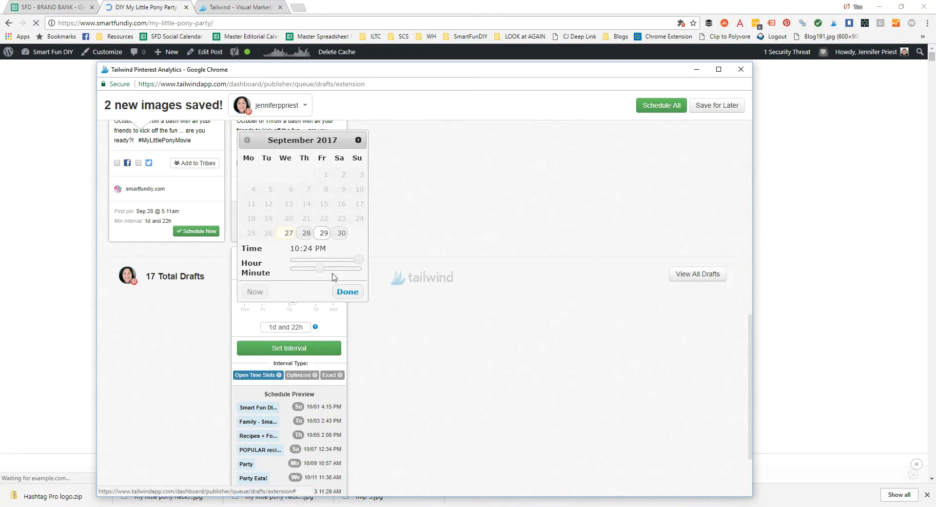
drag(358, 260, 302, 269)
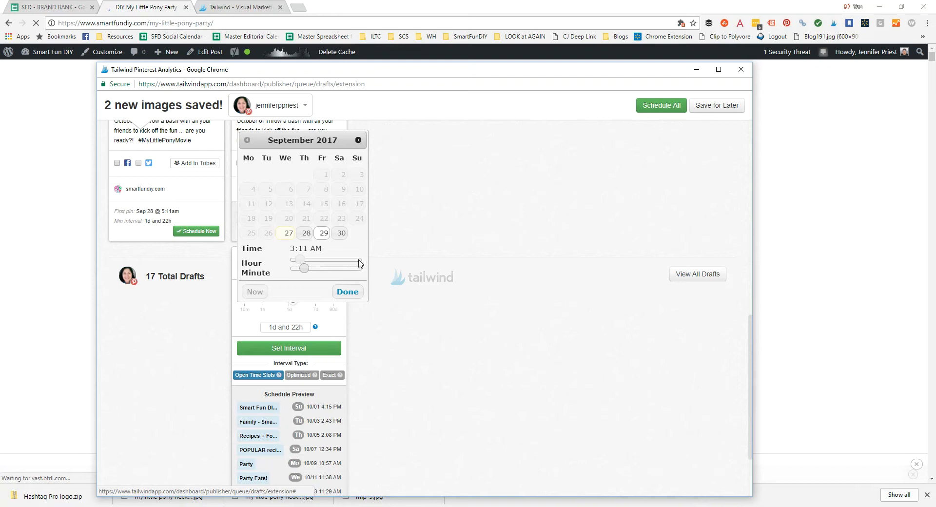
click(354, 293)
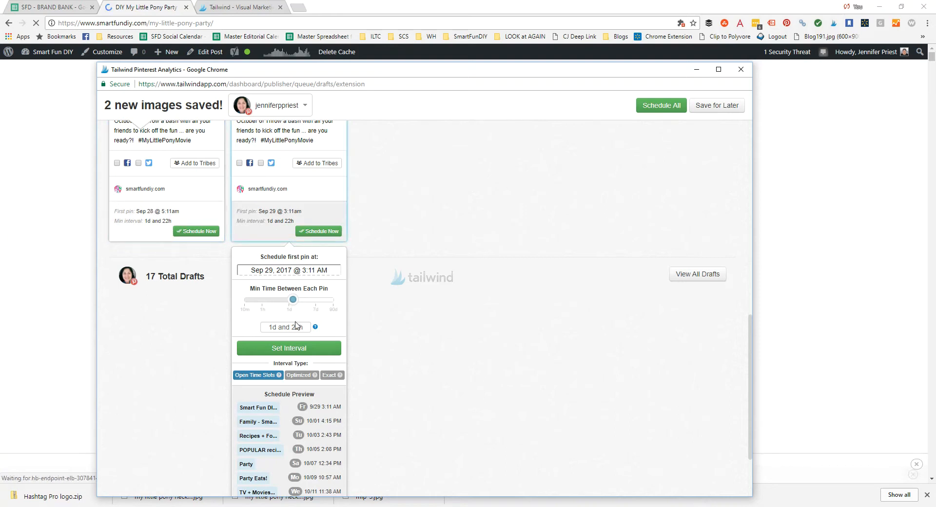
Try a minimum interval of 22h for the party ideas pin and examine the dates in its schedule preview.
scroll(387, 351, down, 2)
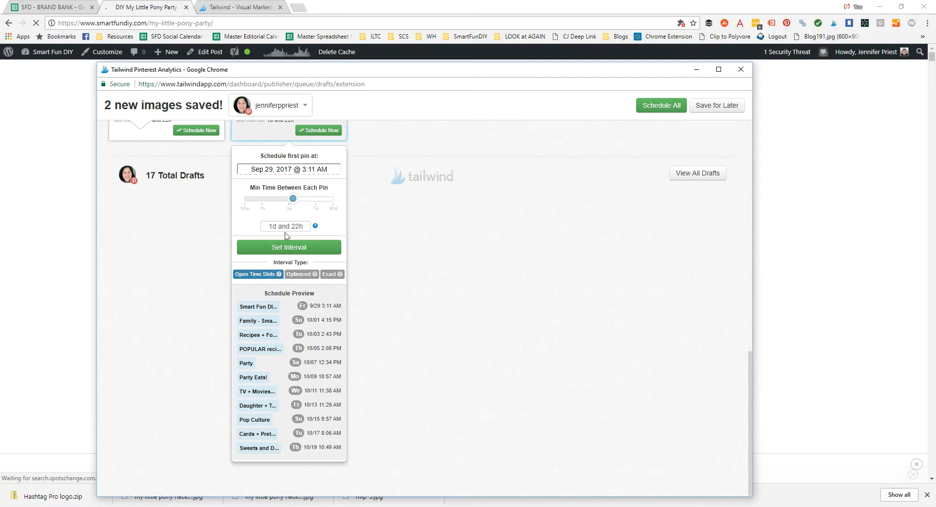
scroll(131, 190, up, 3)
mouse_move(141, 267)
scroll(314, 292, down, 1)
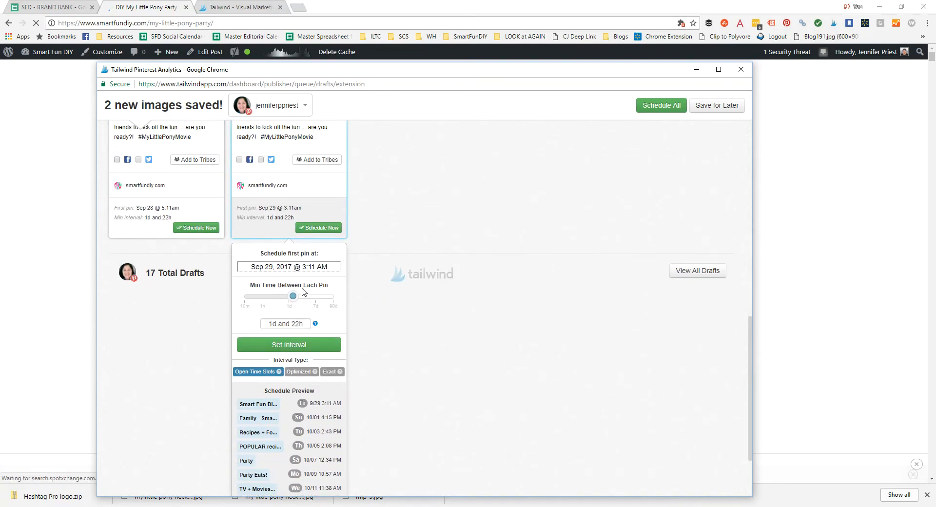
scroll(291, 263, down, 1)
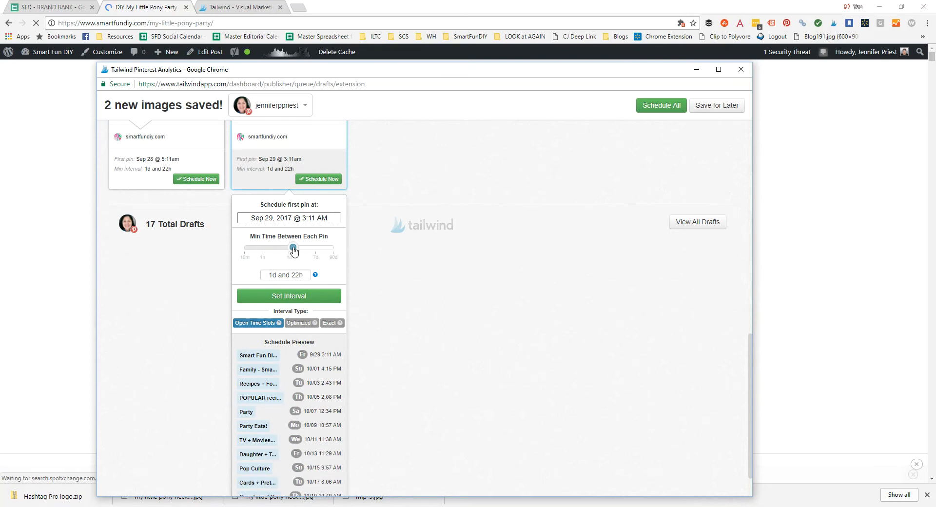
drag(293, 249, 287, 252)
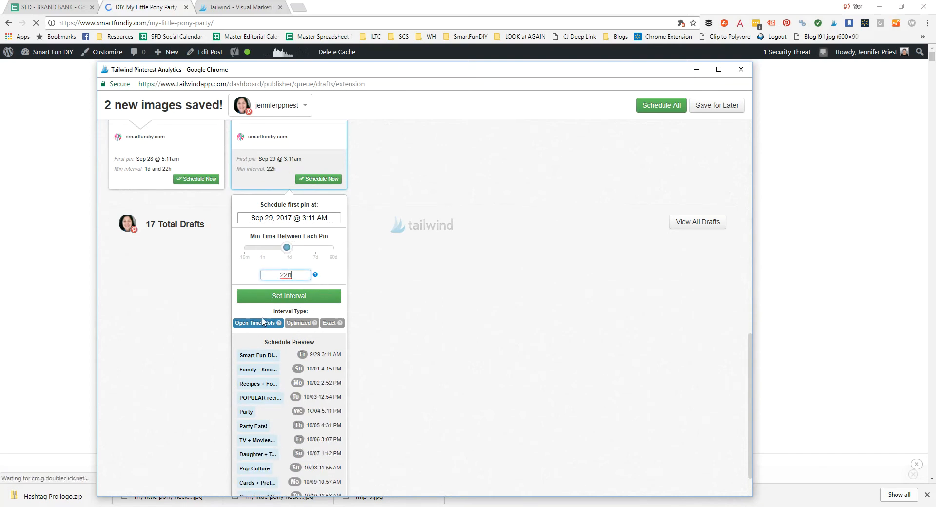
scroll(336, 390, down, 1)
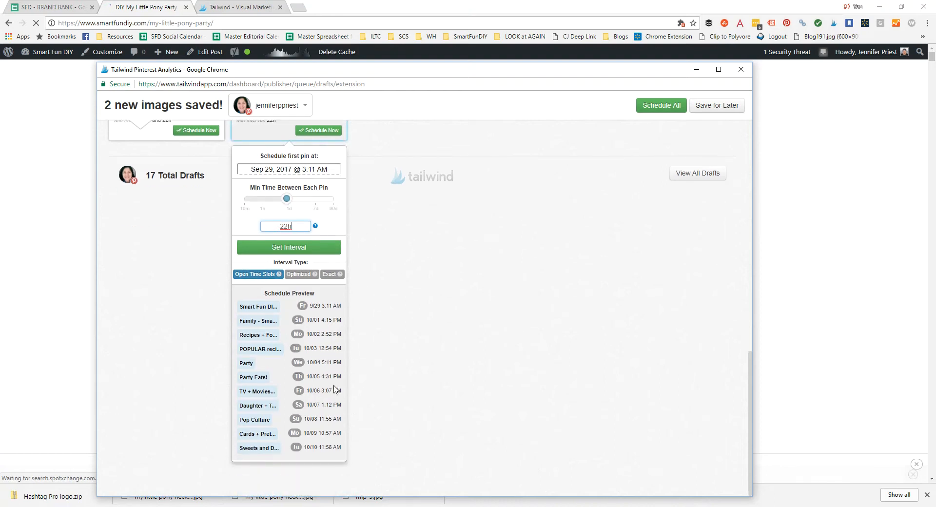
scroll(334, 389, up, 1)
scroll(331, 388, down, 1)
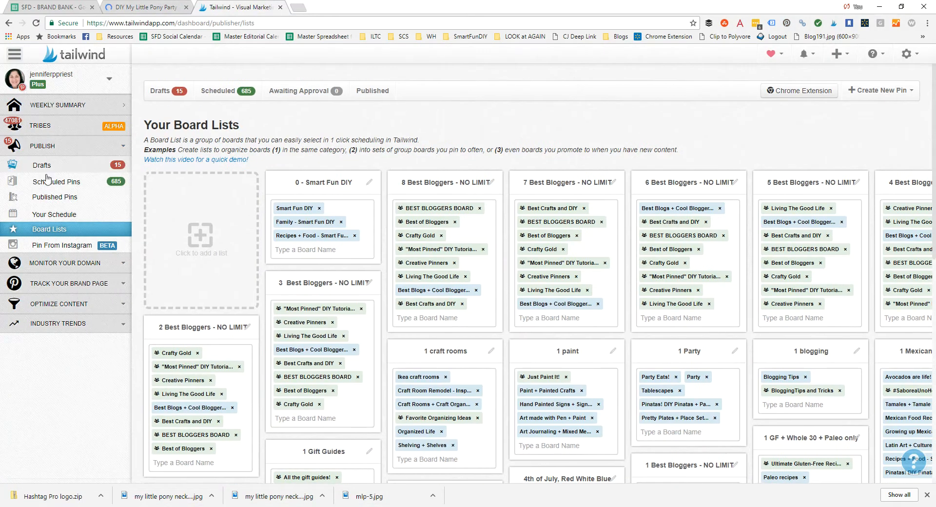
Check the scheduled pins queue in Tailwind, and return to the drafts window opened from the blog post.
click(47, 181)
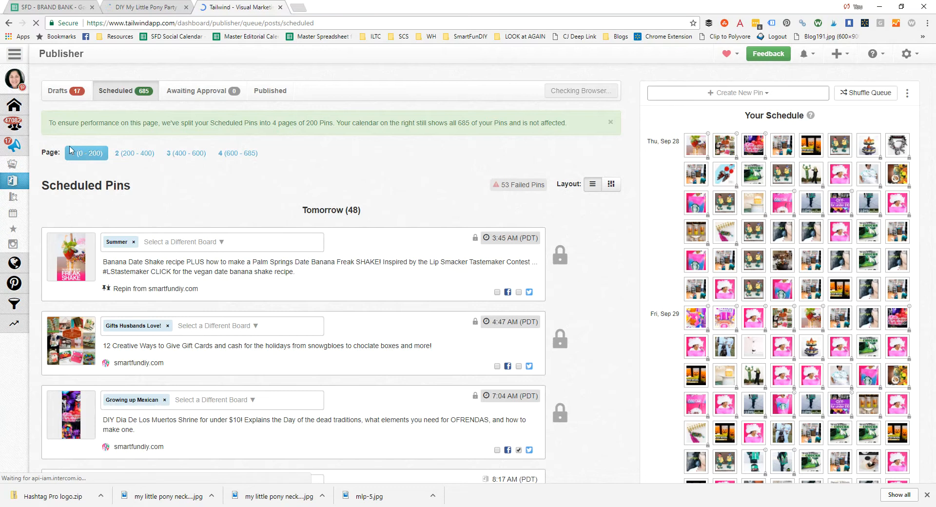
click(134, 8)
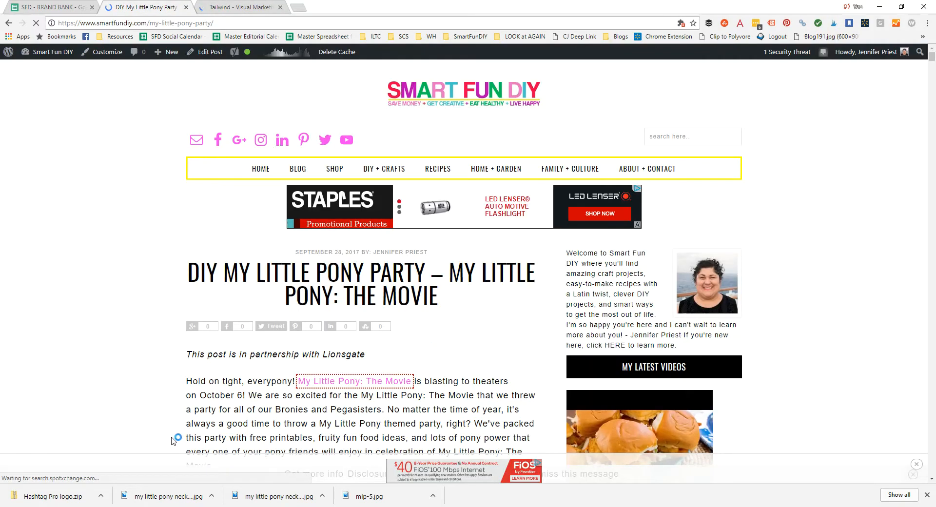
mouse_move(150, 506)
click(249, 480)
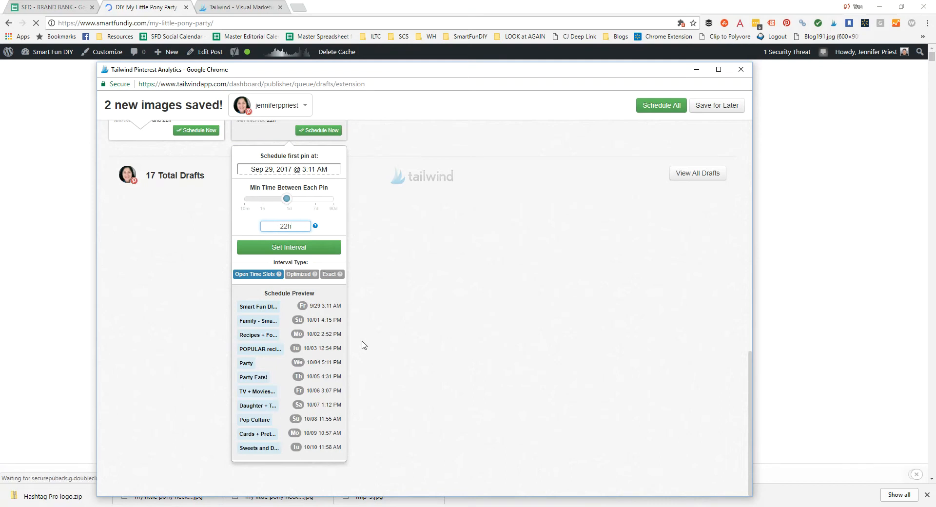
Switch the party ideas pin to the Optimized interval type and set its minimum interval to 1d and 22h.
click(297, 275)
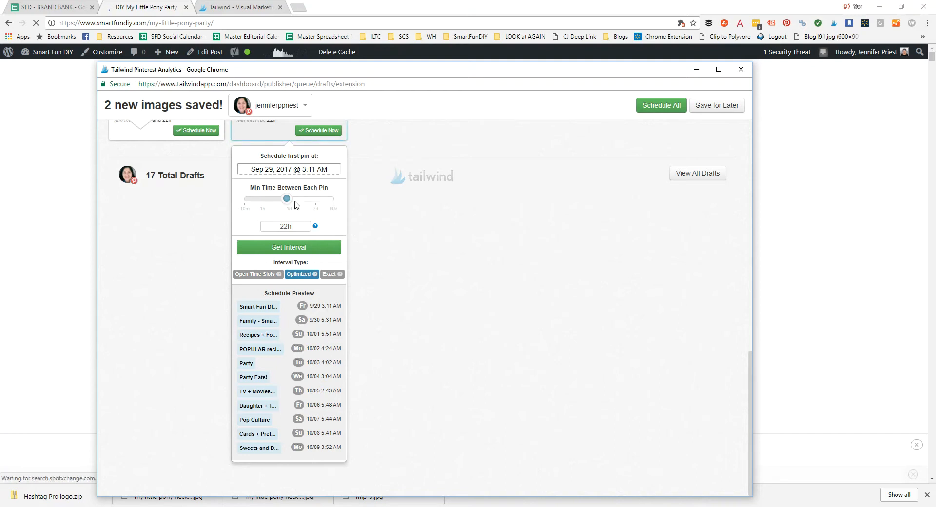
drag(287, 224, 277, 228)
text(4)
click(345, 225)
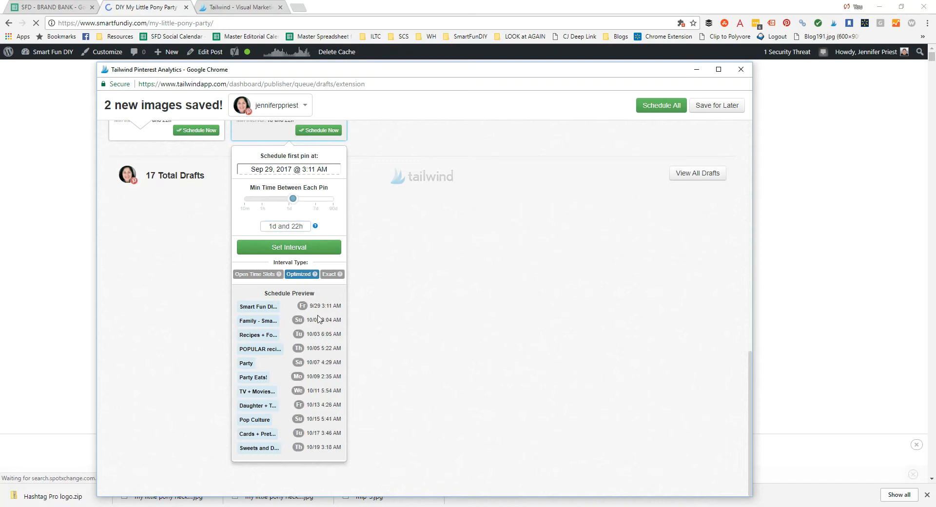
Switch the party ideas pin to the Exact interval type and set its first pin to Sep 29, 2017 at 8:20 AM.
click(335, 276)
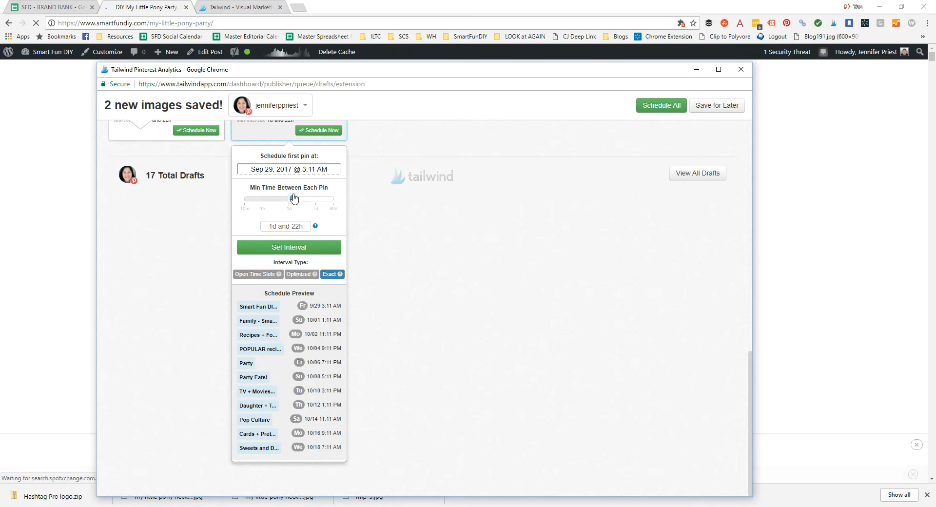
click(289, 172)
drag(302, 262, 315, 268)
click(347, 291)
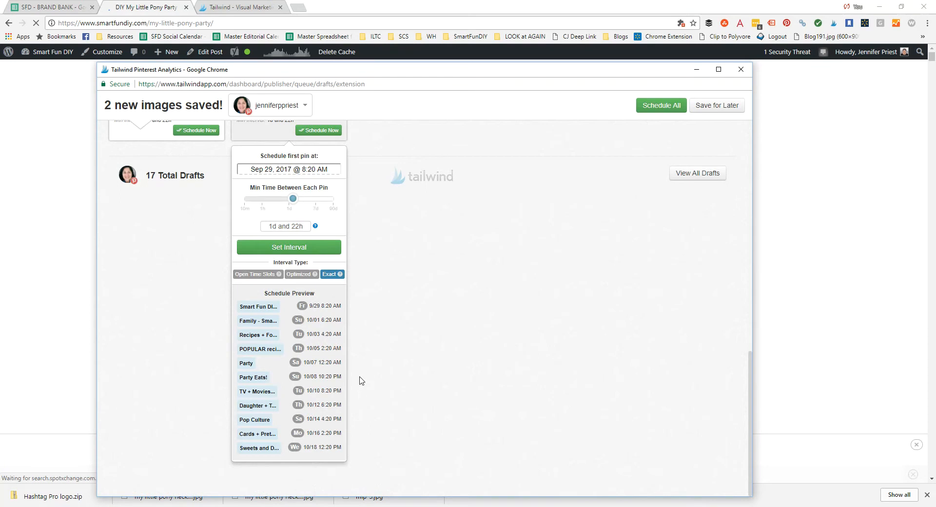
Set the party ideas pin's first pin to Sep 29, 2017 at 2:06 AM and apply the interval.
click(295, 170)
mouse_move(314, 259)
mouse_down()
mouse_move(297, 259)
mouse_move(299, 269)
mouse_up()
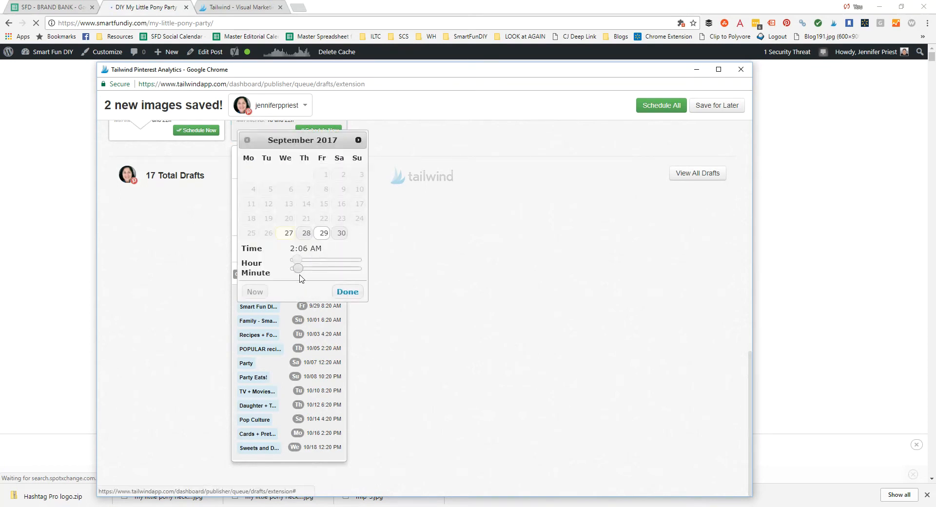
click(348, 291)
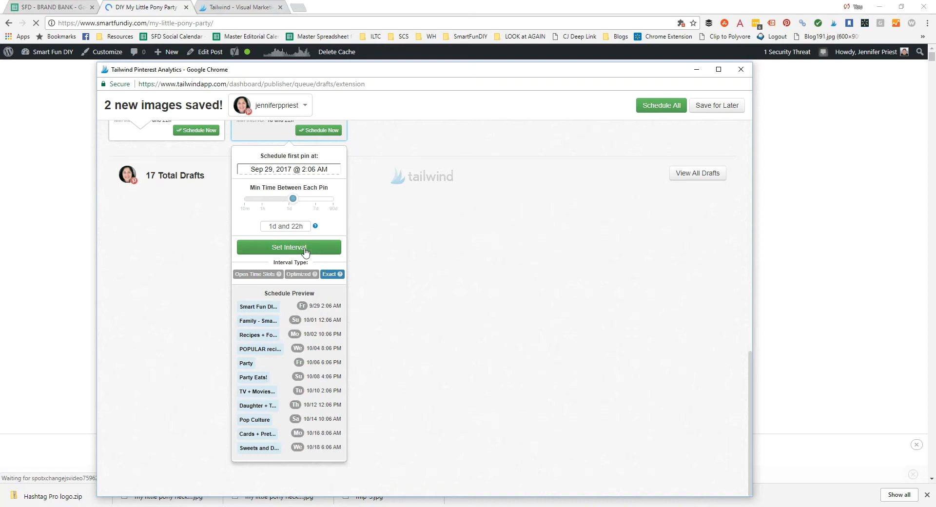
click(320, 257)
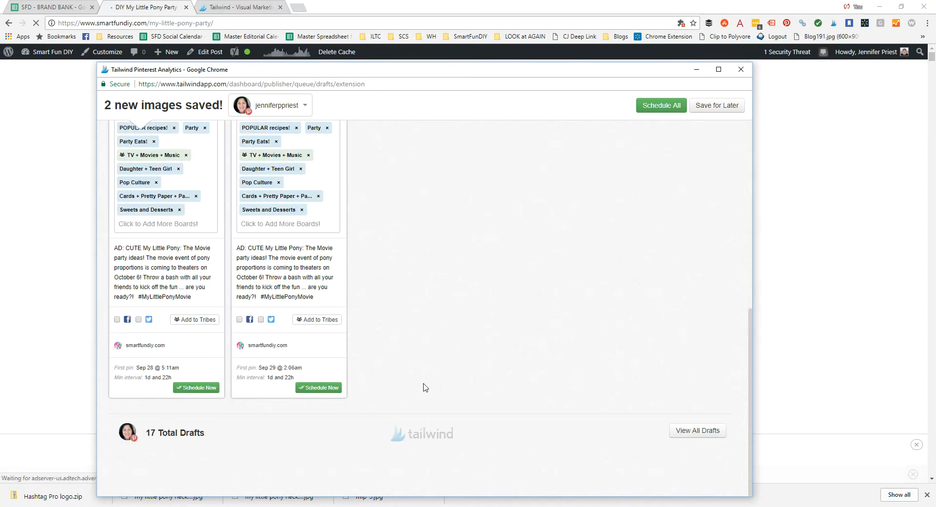
Review the boards and intervals of both My Little Pony pins, and schedule all drafts in the window.
scroll(423, 388, up, 1)
scroll(419, 386, up, 1)
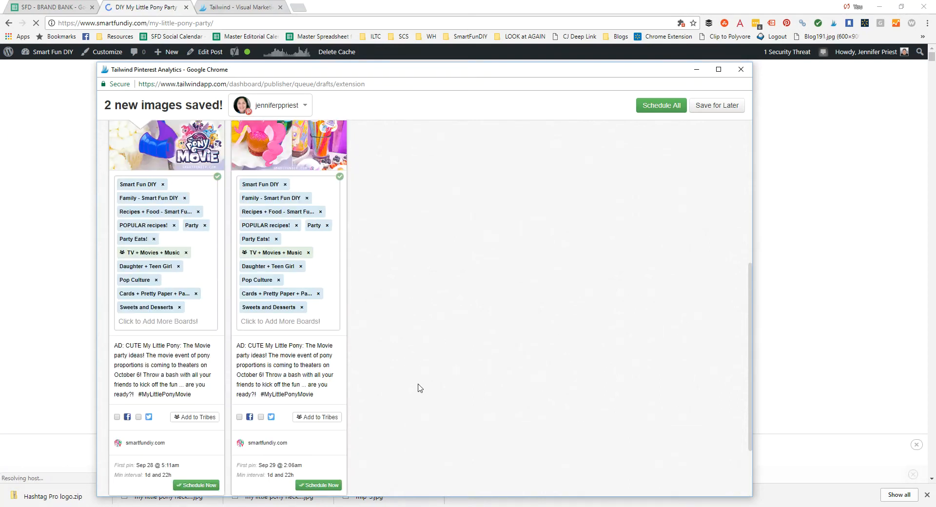
scroll(412, 380, up, 7)
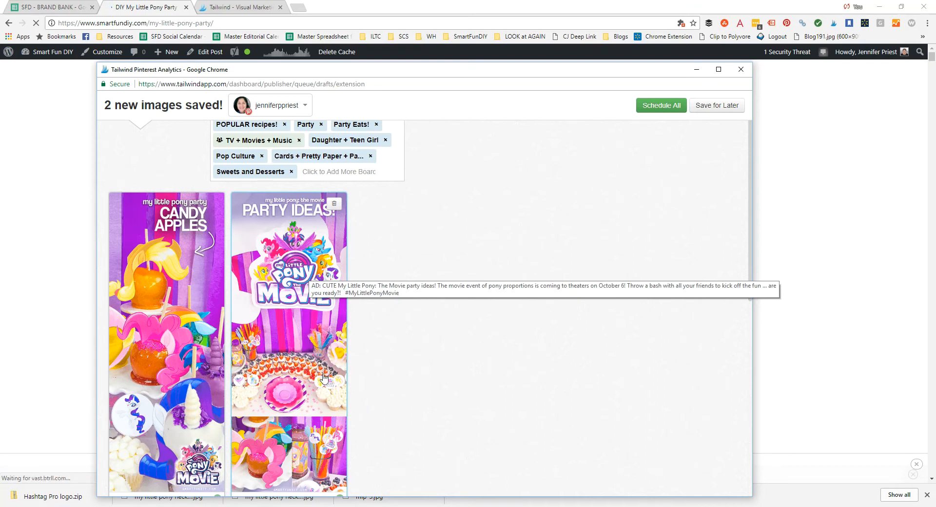
scroll(478, 349, up, 1)
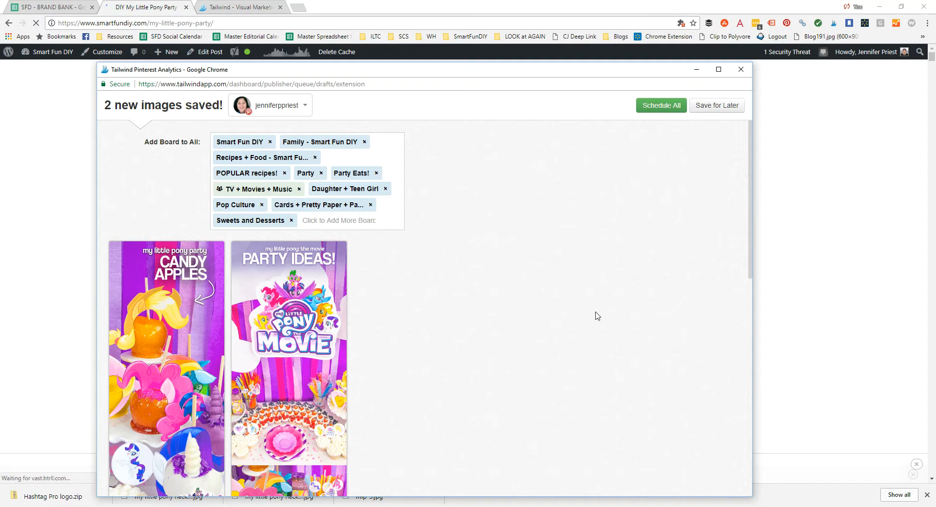
click(668, 108)
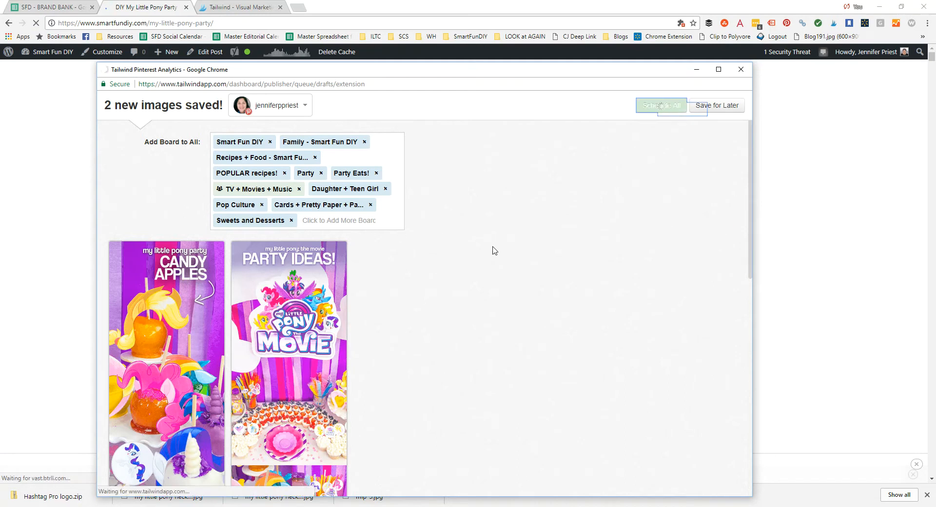
Check the Round 2 board lists, intervals and start days for both pins, and Pin 1's Round 3 start day, in the Pin Interval Calculator.
click(52, 6)
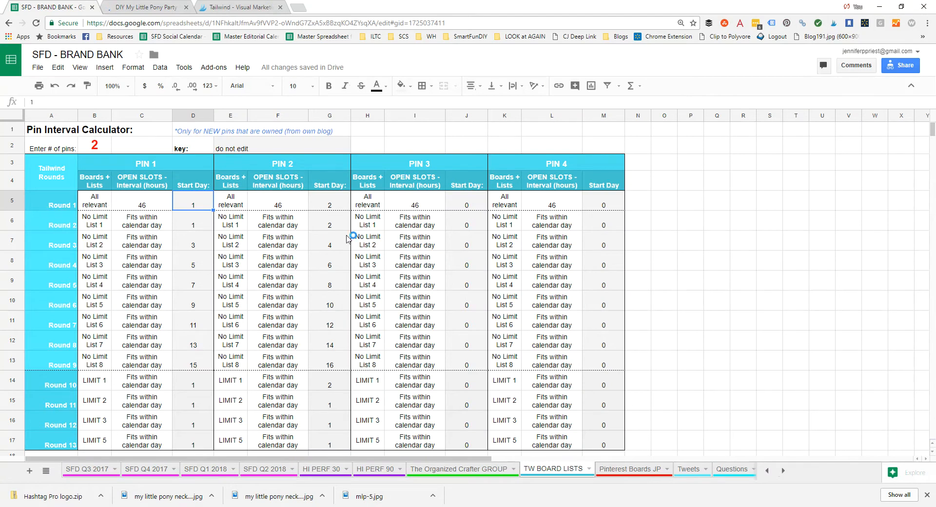
click(102, 222)
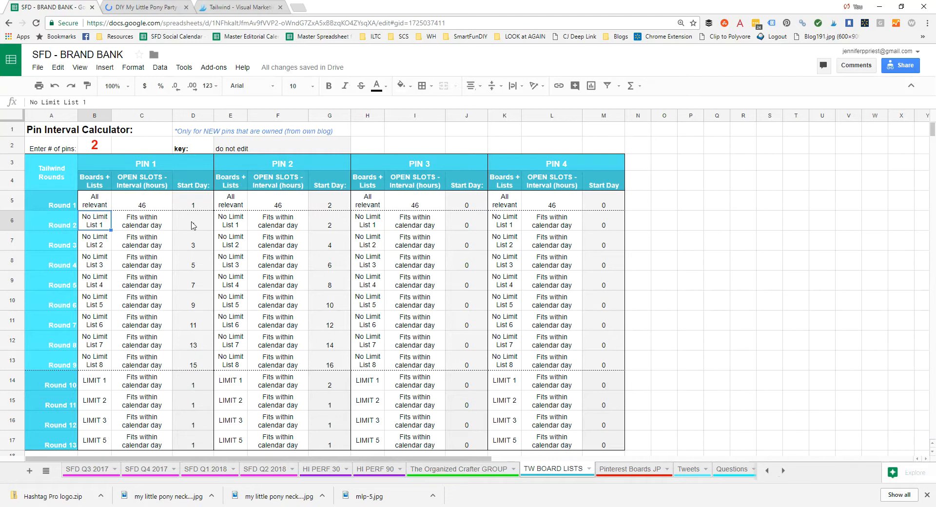
click(233, 225)
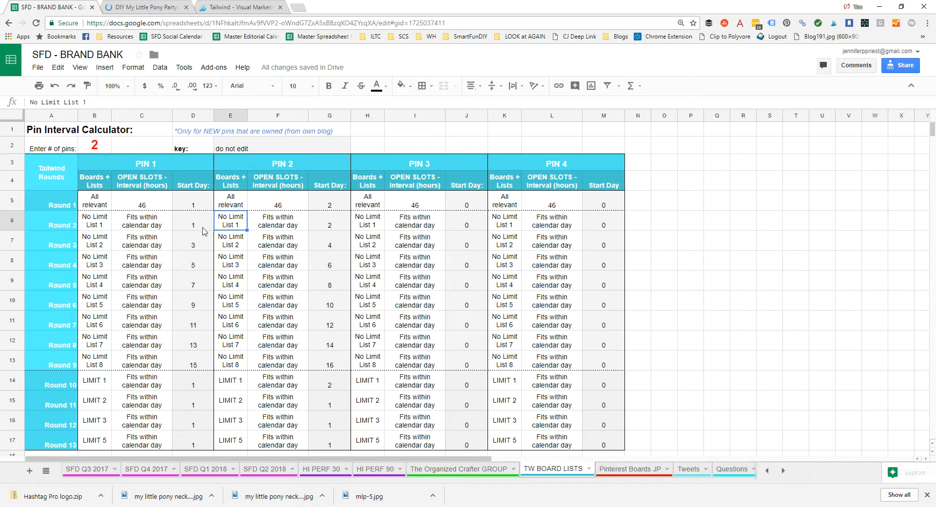
click(204, 229)
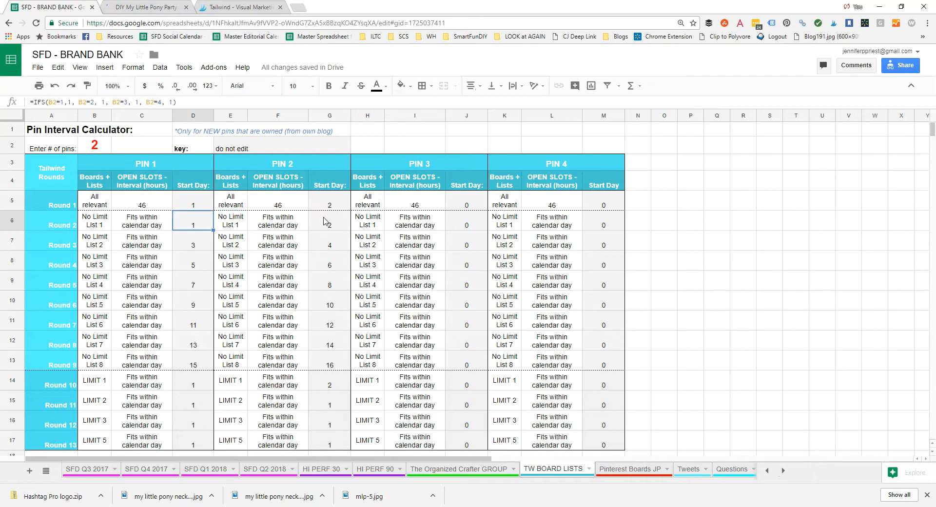
click(325, 221)
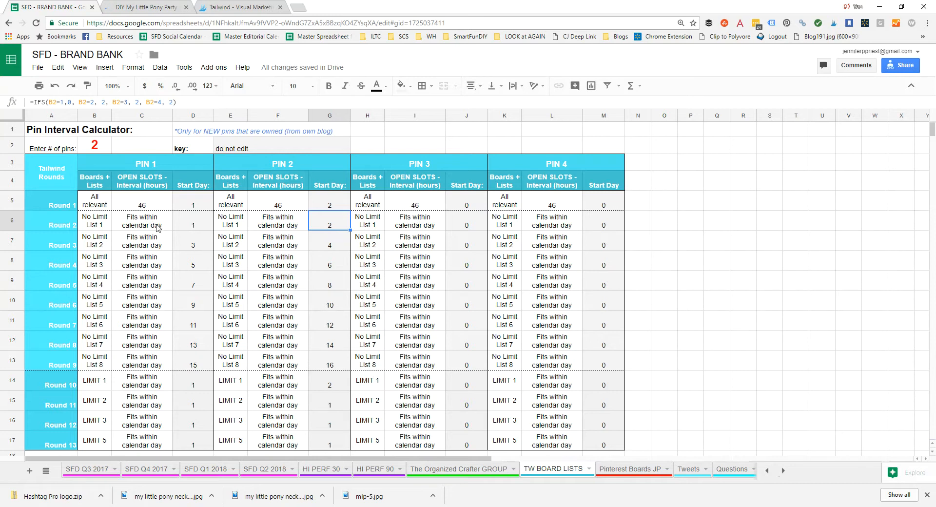
click(157, 227)
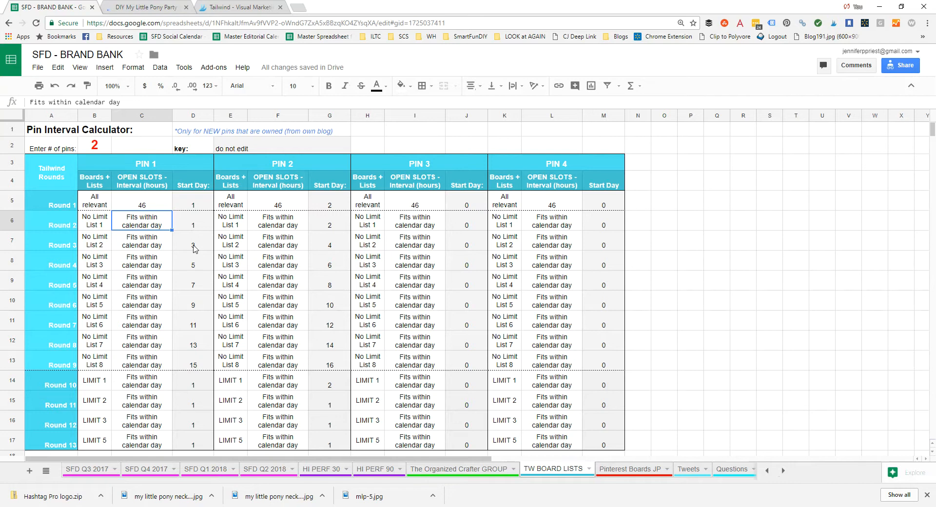
click(195, 248)
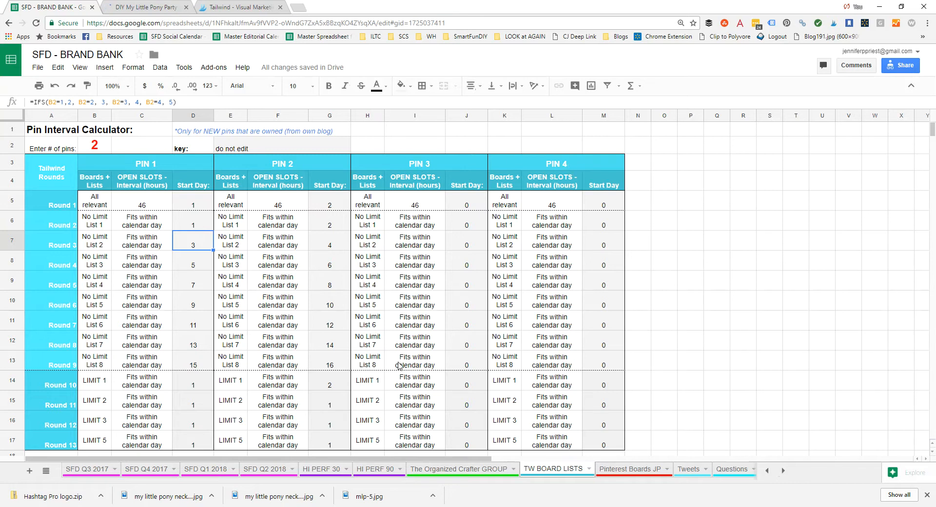
Try the Pin Interval Calculator with 4 pins, and restore the number of pins to 2.
click(90, 148)
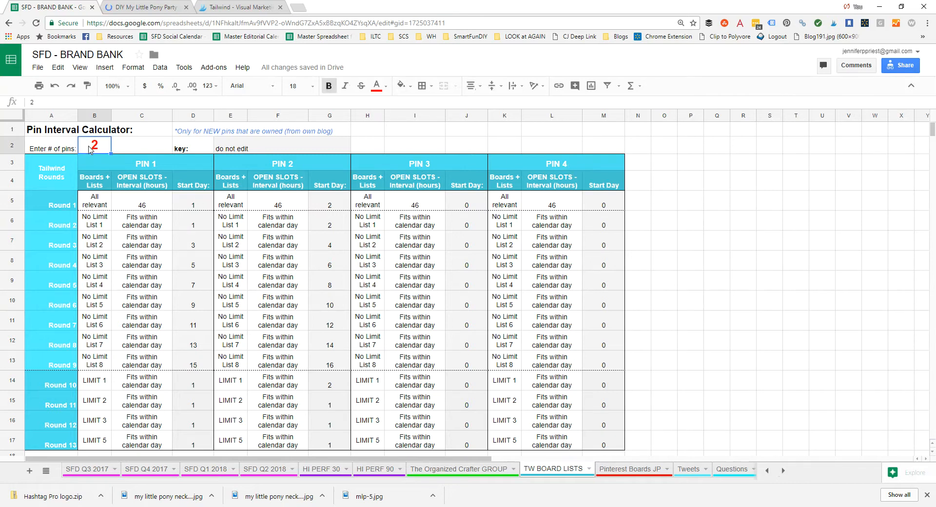
text(4)
click(716, 220)
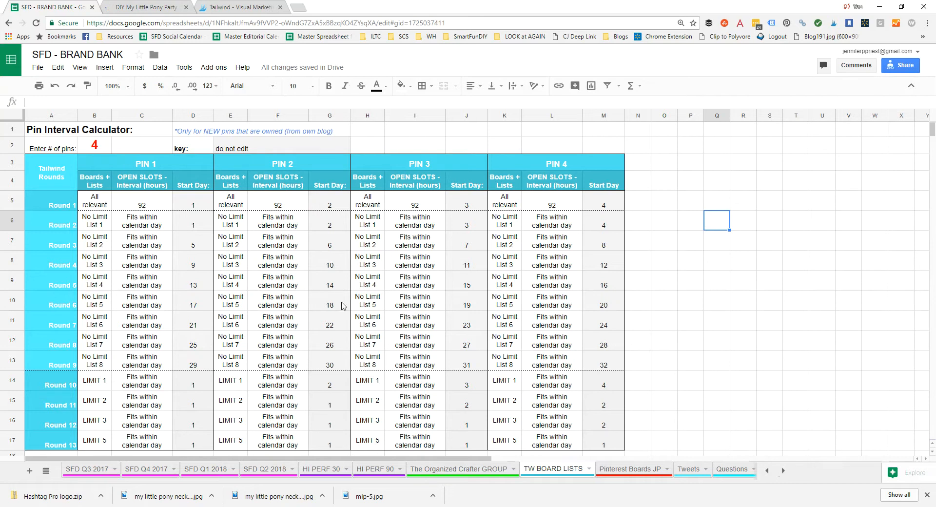
click(102, 147)
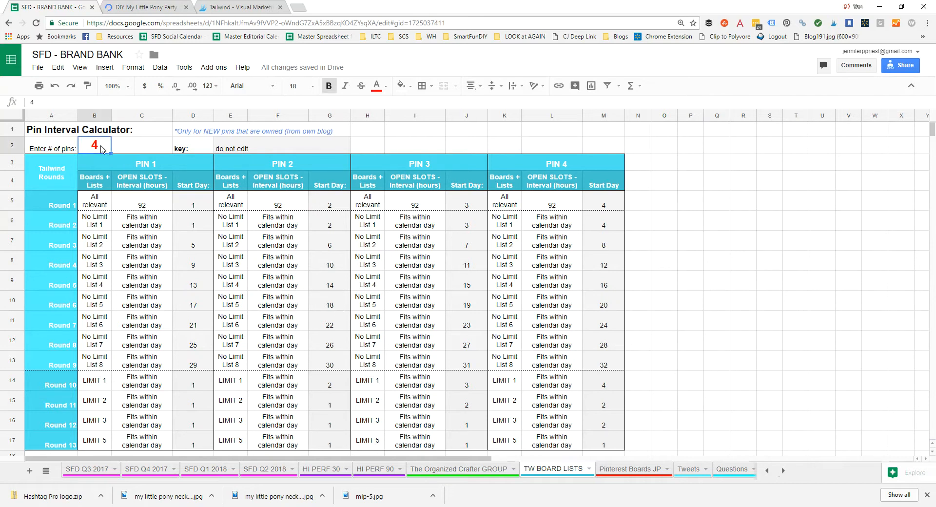
text(2)
click(669, 201)
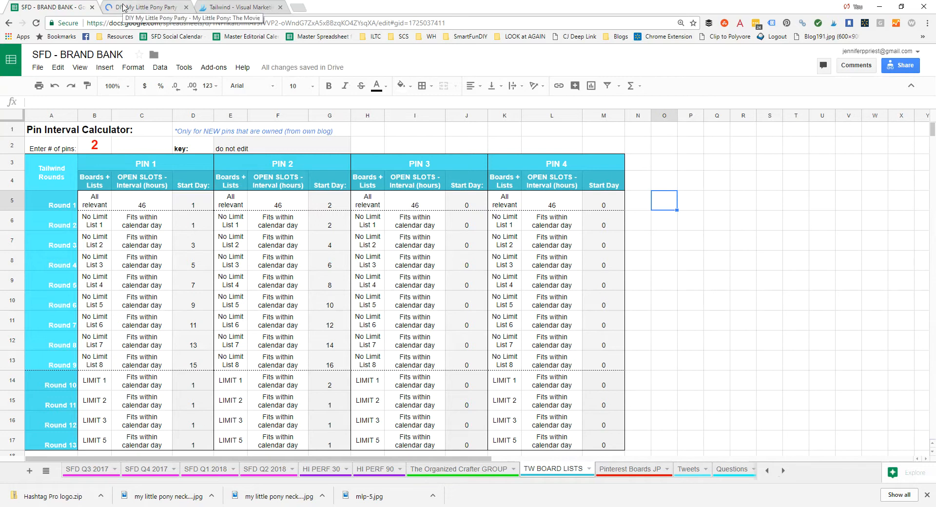
Recheck the Round 2 board lists for Pins 1 and 2, and close the Tailwind window over the My Little Pony party post.
click(98, 224)
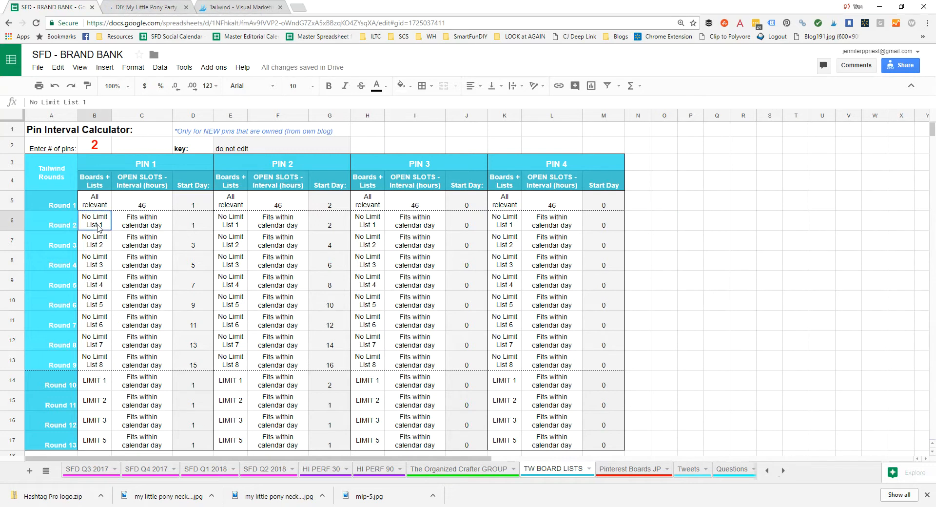
click(239, 226)
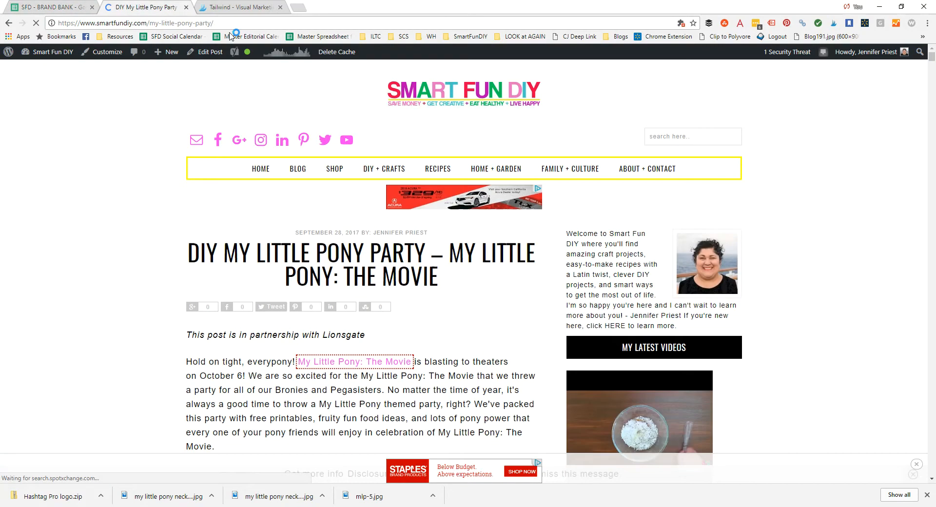
click(140, 7)
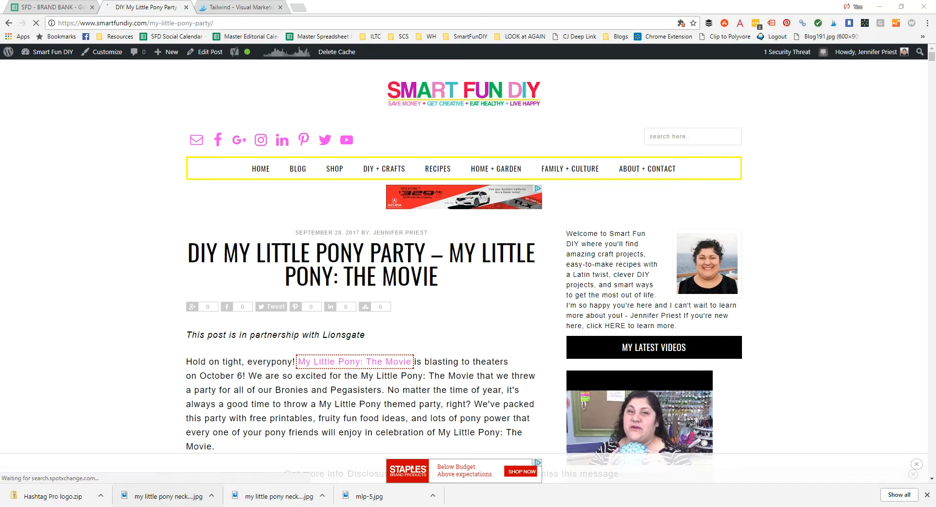
click(229, 472)
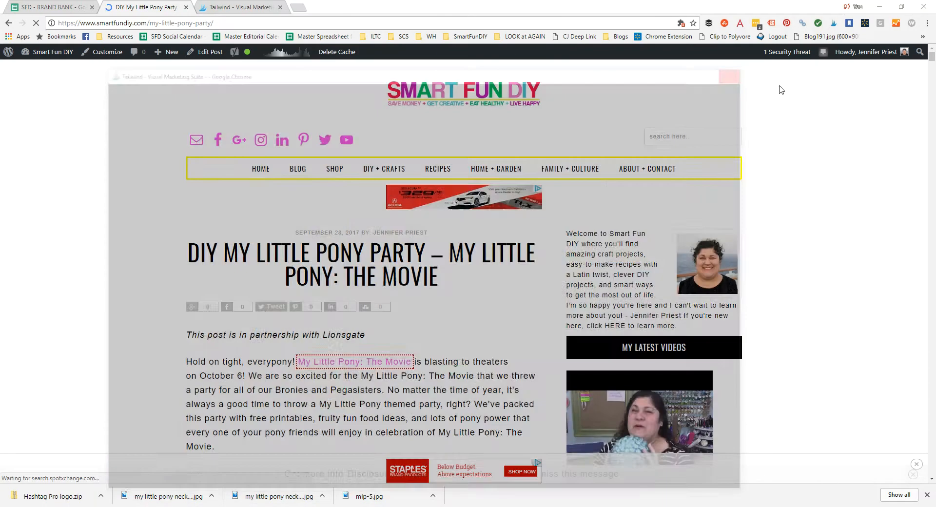
click(740, 70)
click(833, 24)
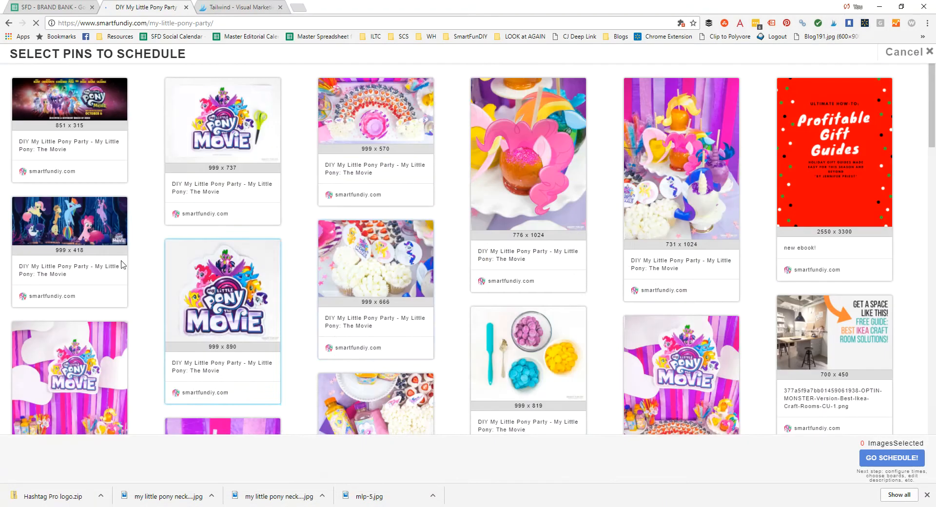
scroll(451, 383, down, 15)
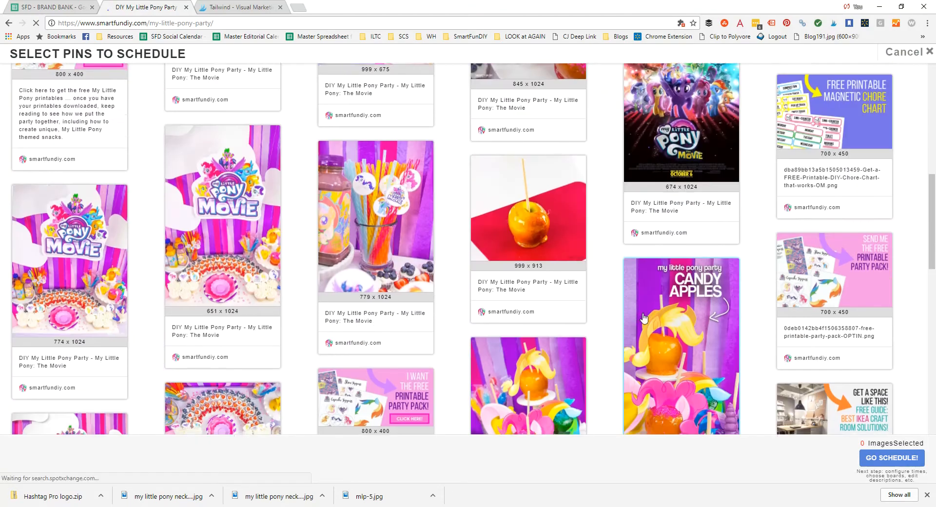
scroll(618, 336, down, 5)
scroll(619, 336, down, 2)
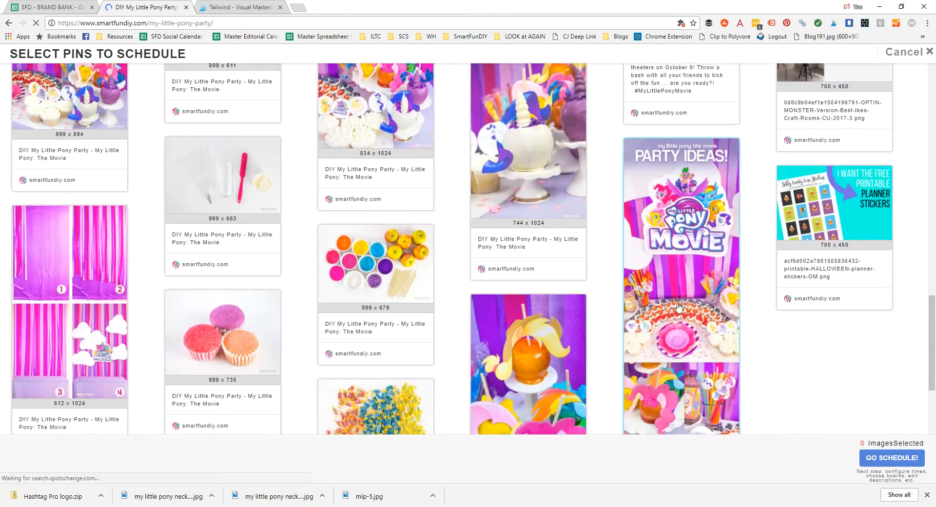
click(684, 306)
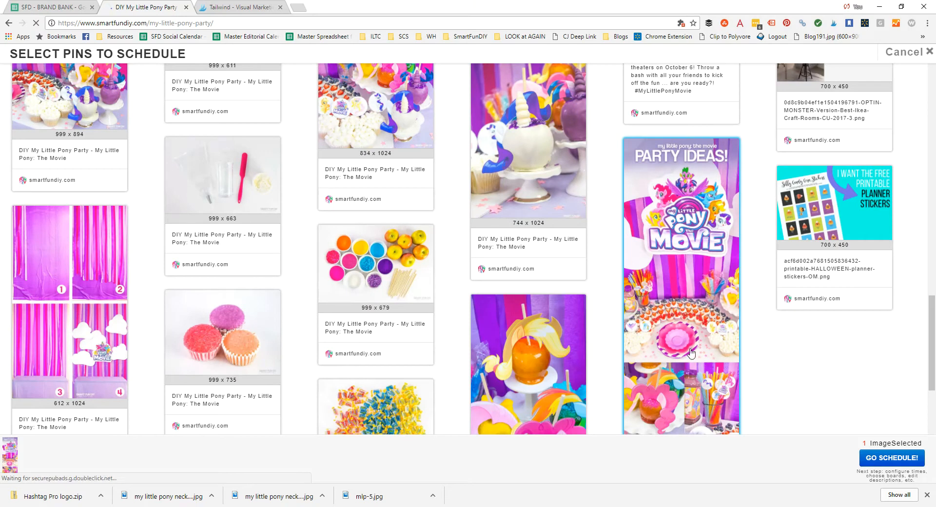
click(875, 463)
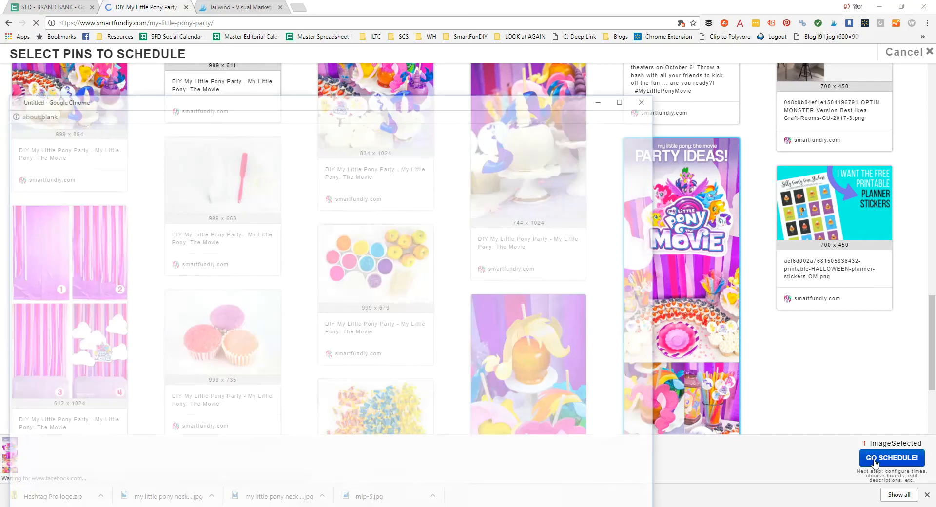
drag(313, 102, 440, 54)
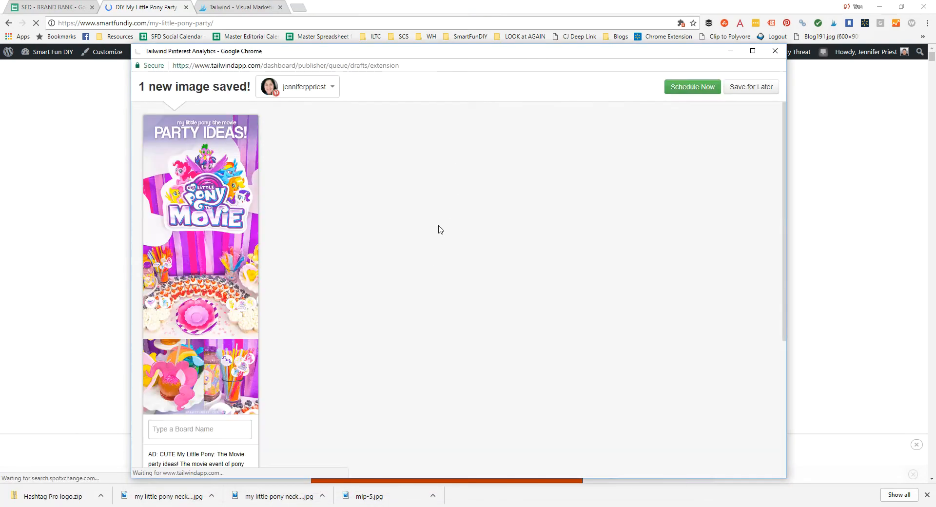
scroll(325, 226, down, 5)
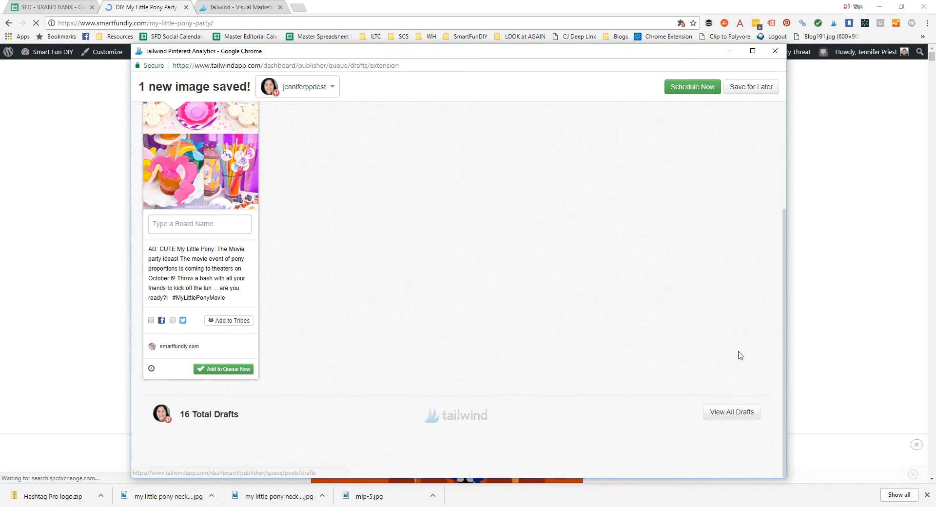
click(778, 55)
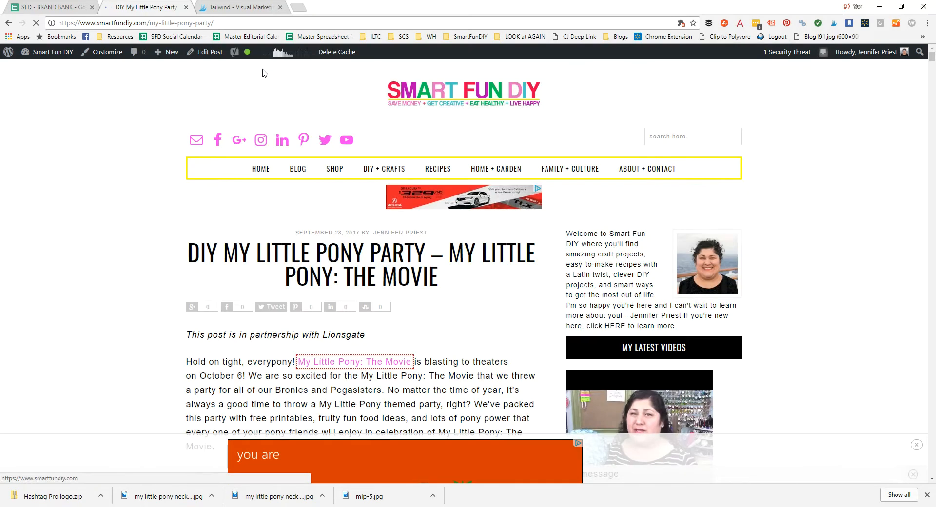
Select the Candy Apples and Party Ideas images from the My Little Pony party post, and send both to Tailwind for scheduling.
click(832, 23)
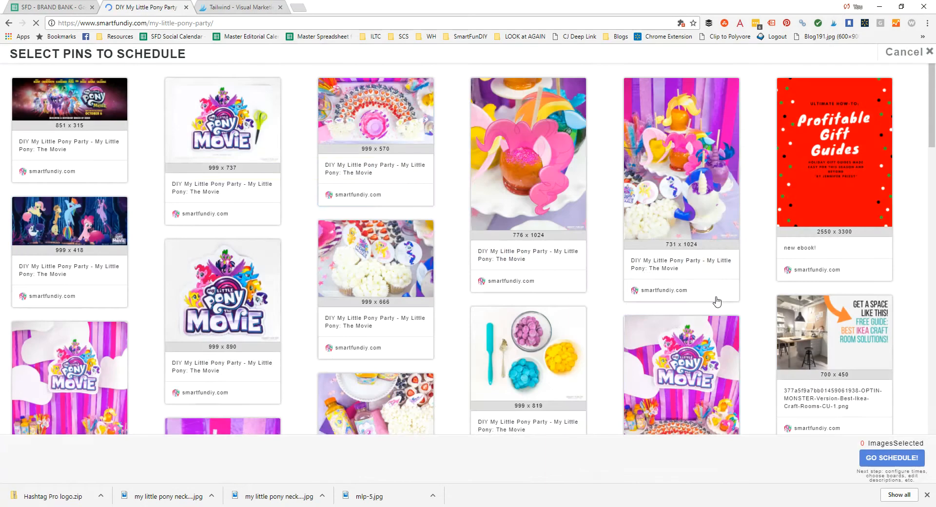
scroll(684, 331, down, 10)
scroll(684, 332, down, 5)
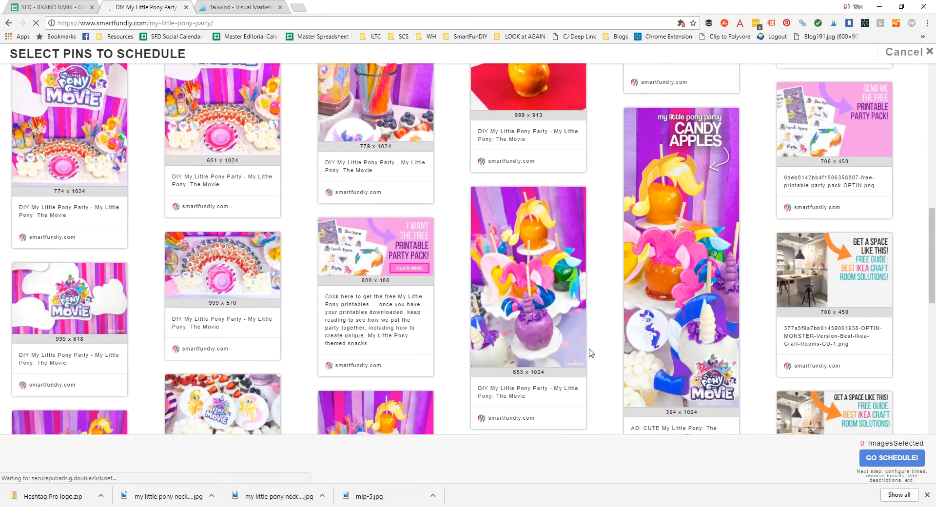
click(687, 335)
scroll(687, 335, down, 5)
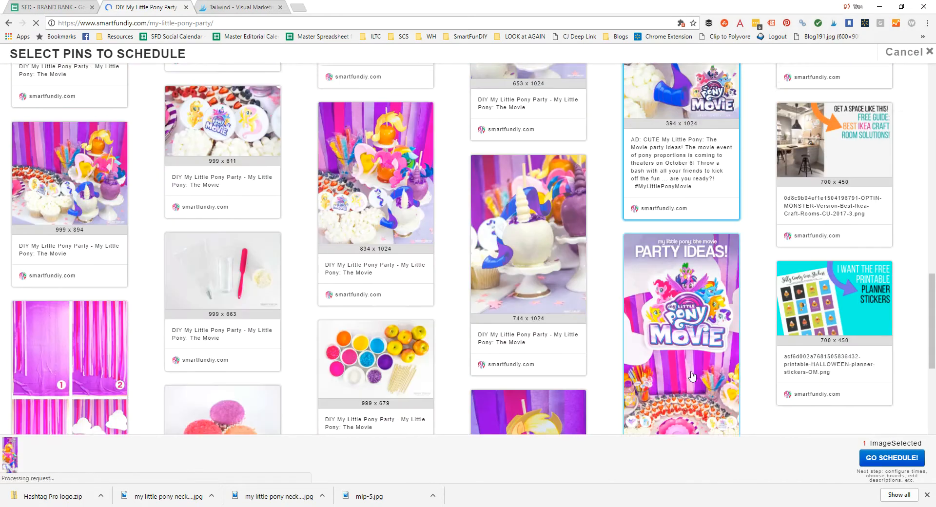
click(685, 336)
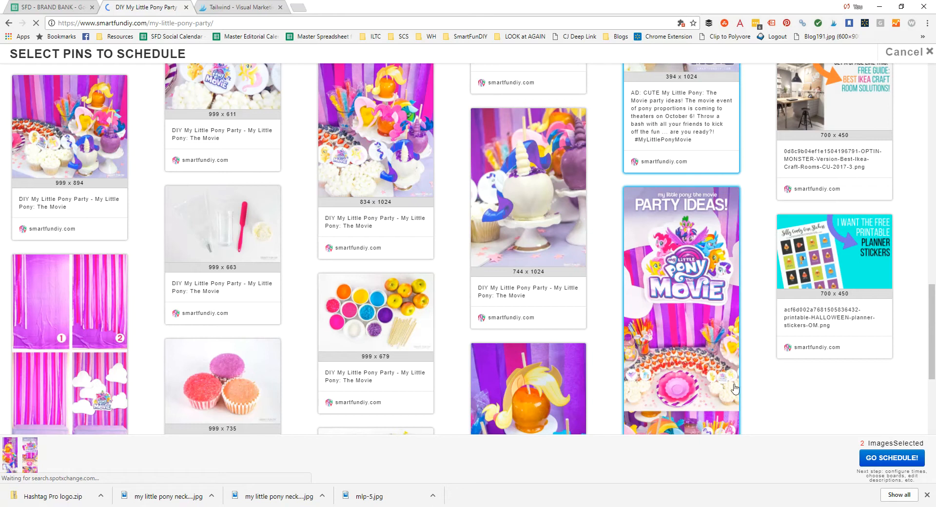
click(883, 460)
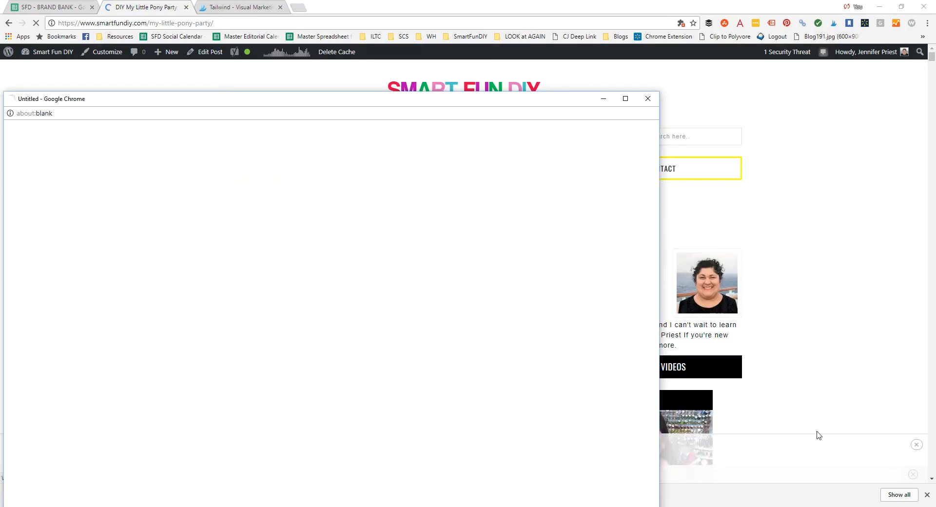
drag(369, 106, 470, 55)
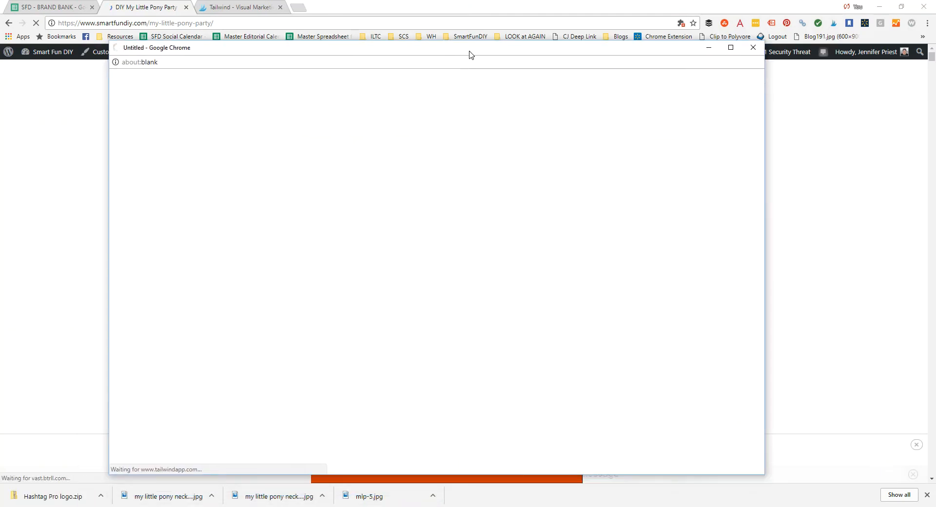
drag(470, 55, 523, 62)
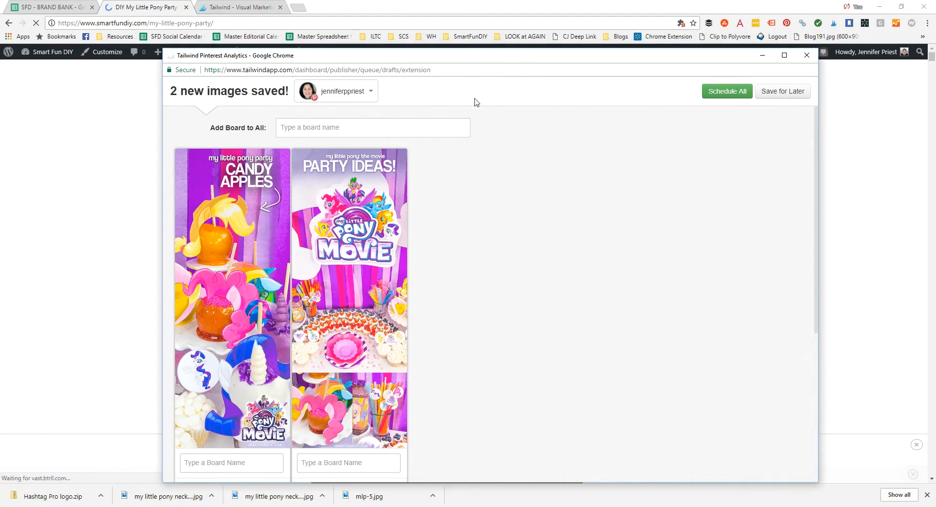
Add the board list "1 Best Bloggers - NO LIMIT" to both pins at once.
click(302, 128)
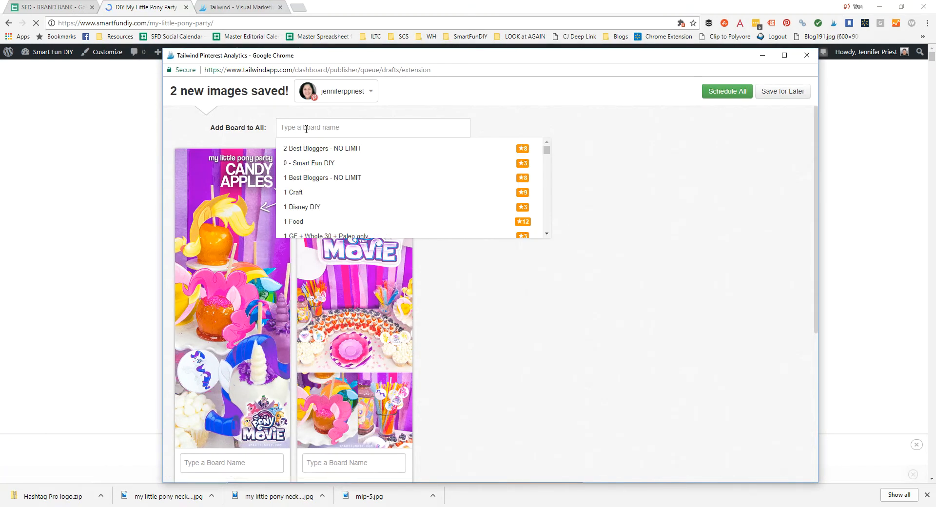
text(no limi)
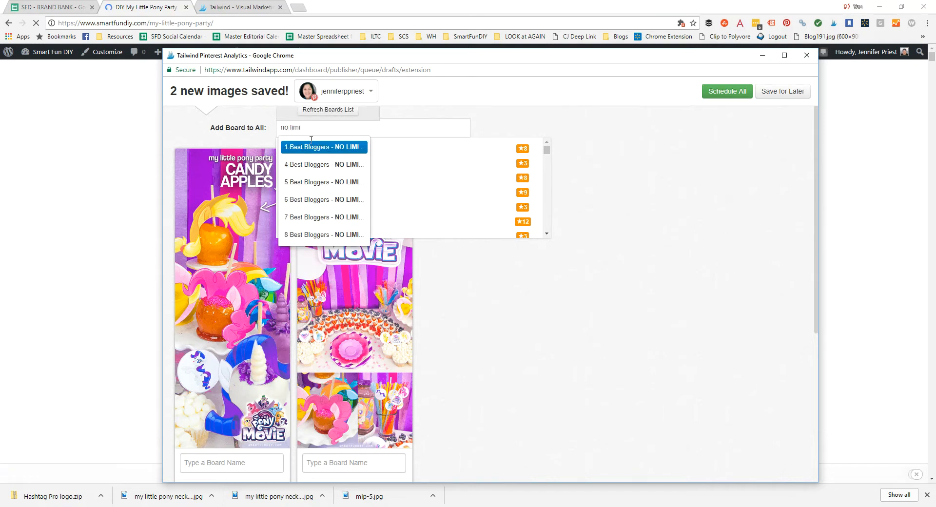
key(Return)
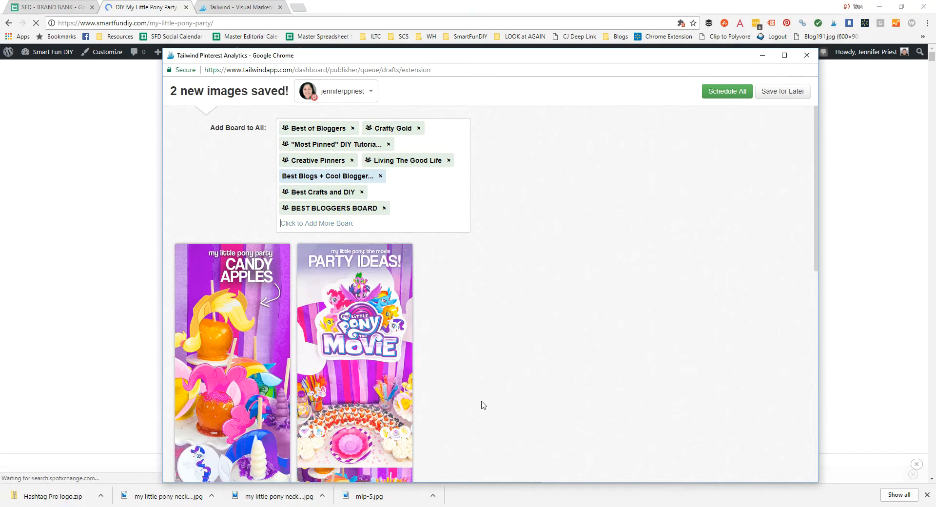
Open the interval settings of the Candy Apples pin, and set its first pin to Sep 28, 2017 at 2:08 AM.
scroll(477, 400, down, 10)
scroll(341, 396, down, 1)
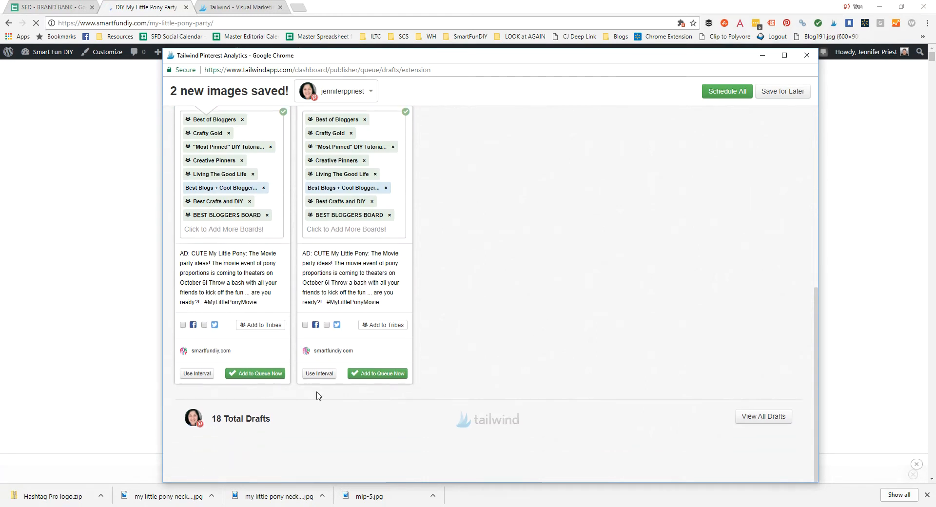
click(200, 373)
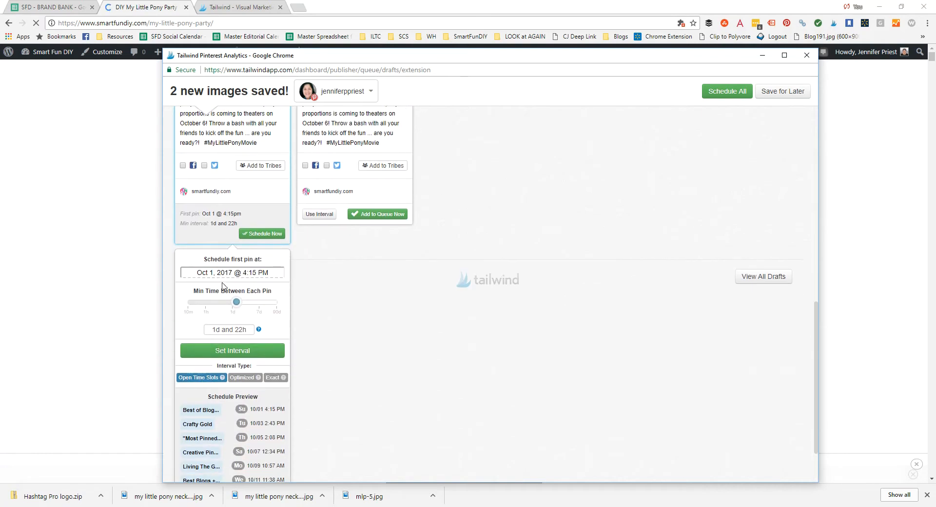
click(227, 274)
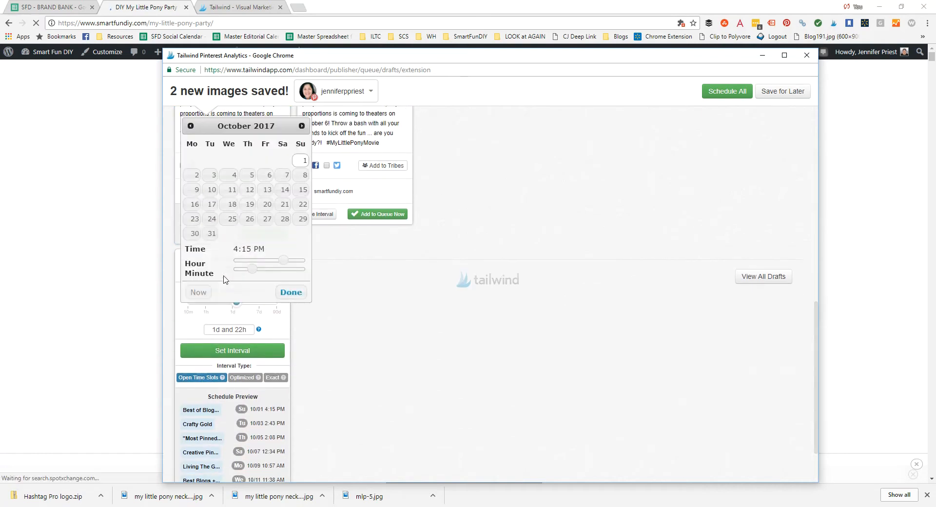
click(190, 126)
click(249, 218)
click(290, 277)
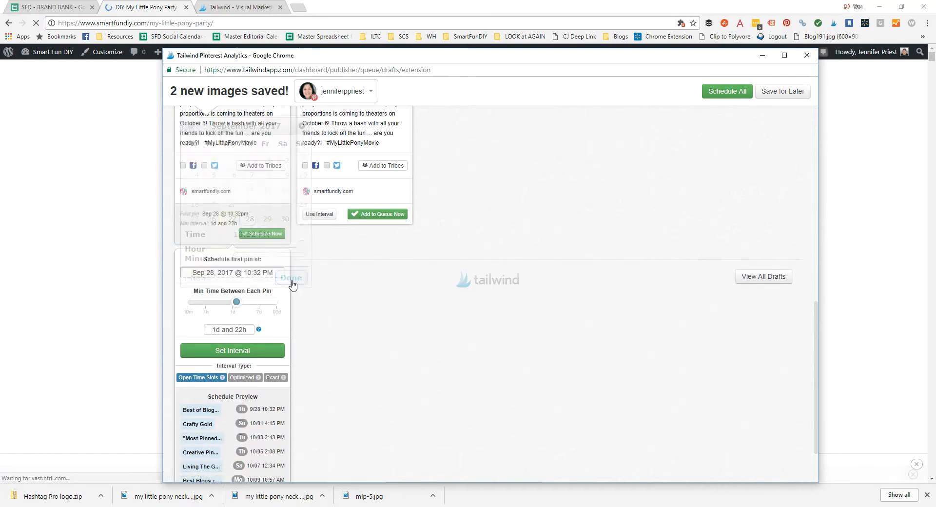
scroll(308, 349, down, 2)
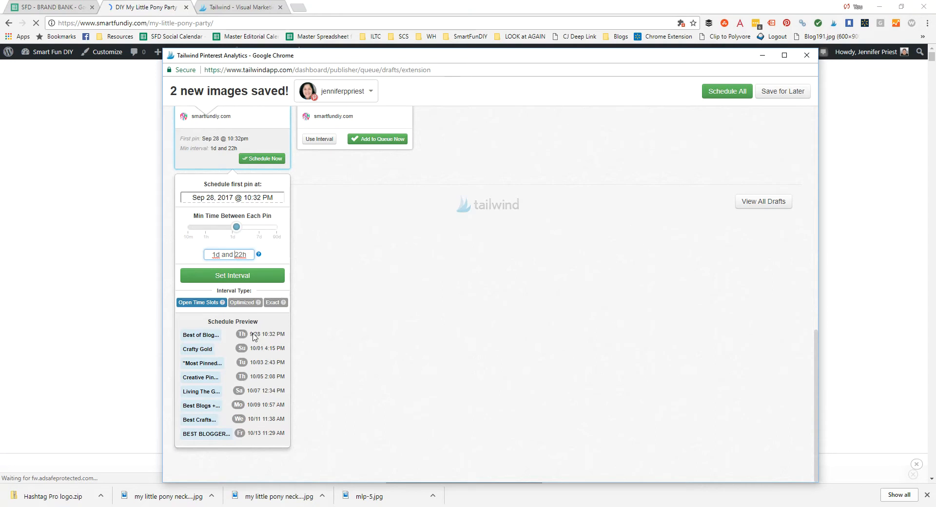
click(246, 207)
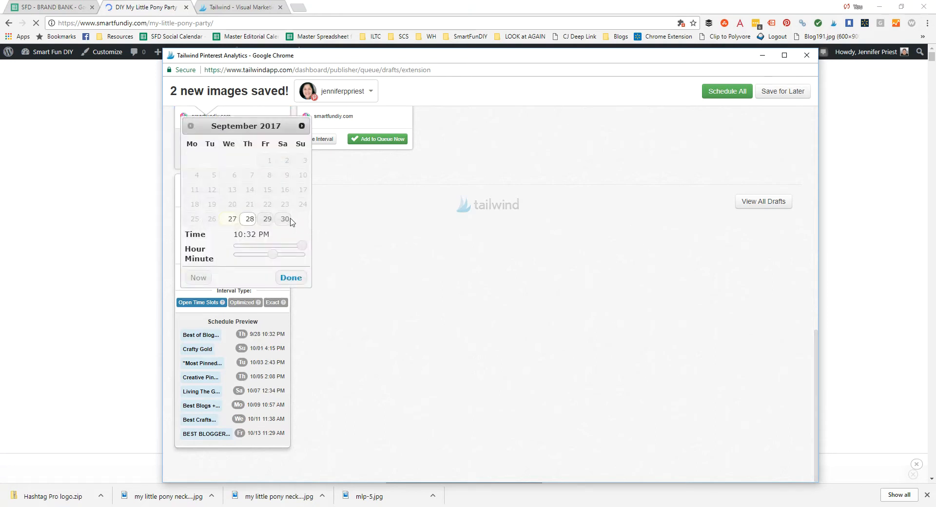
drag(298, 246, 242, 255)
click(291, 277)
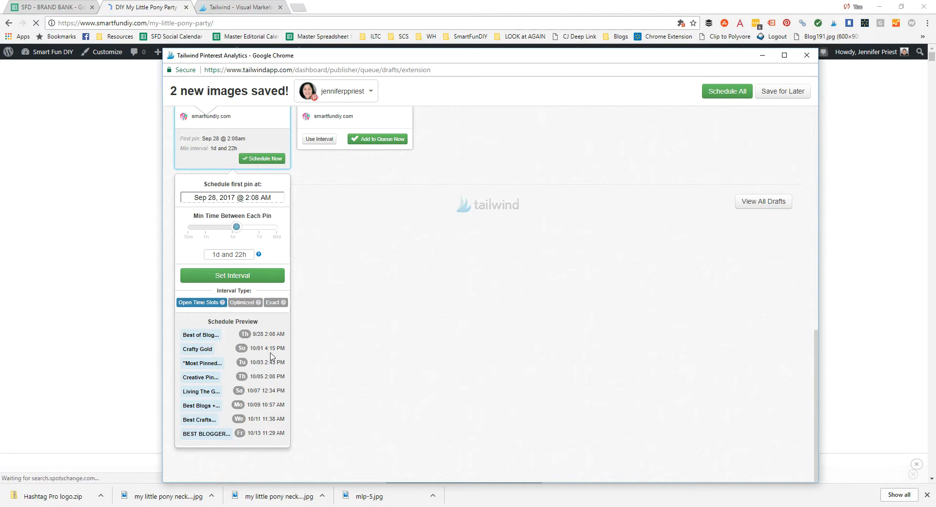
Check the Round 2 interval and start day for Pin 1 in the Pin Interval Calculator, and return to the Tailwind scheduling window.
click(44, 8)
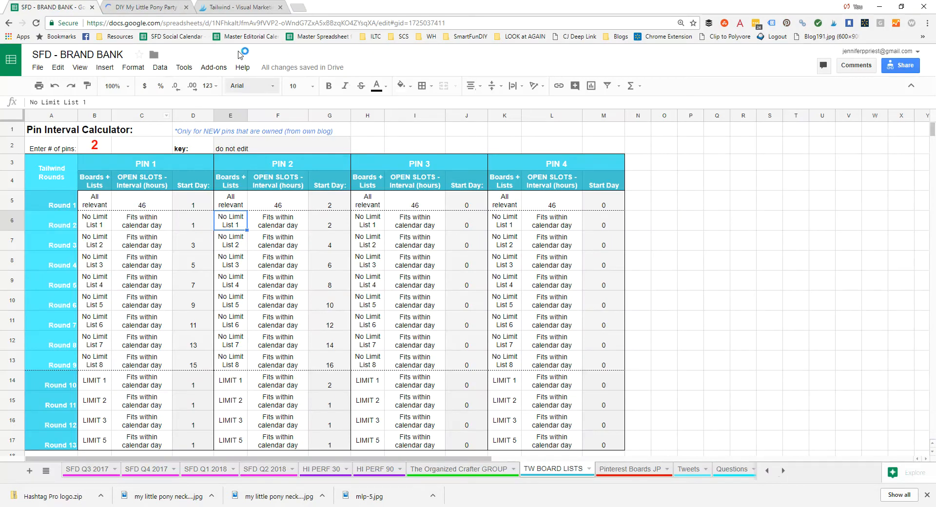
click(154, 8)
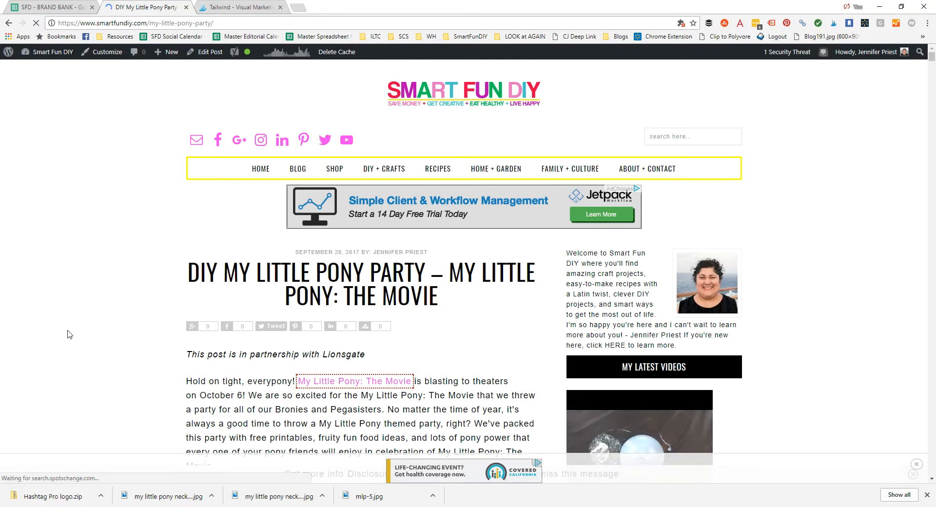
mouse_move(150, 506)
click(261, 444)
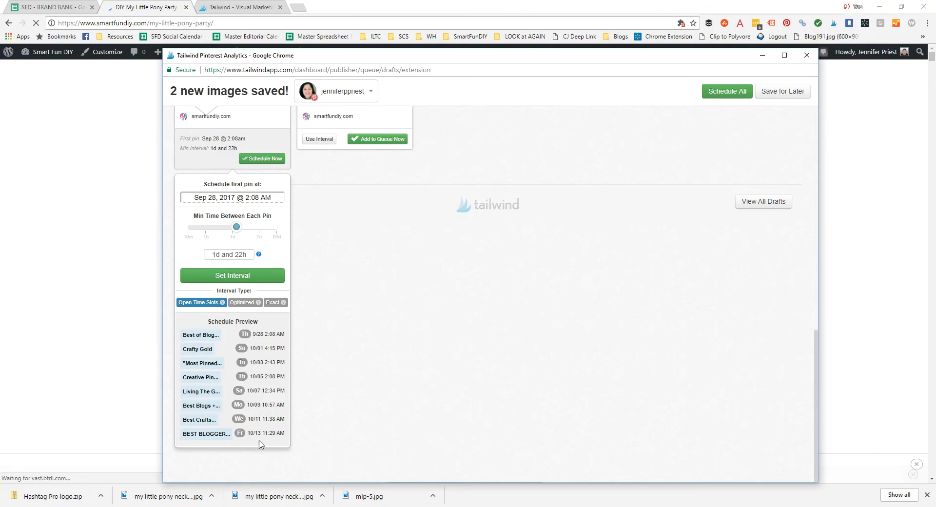
Give the Candy Apples pin an Exact interval of 2.5h so all its boards fit within September 28, and apply it.
drag(239, 231, 188, 228)
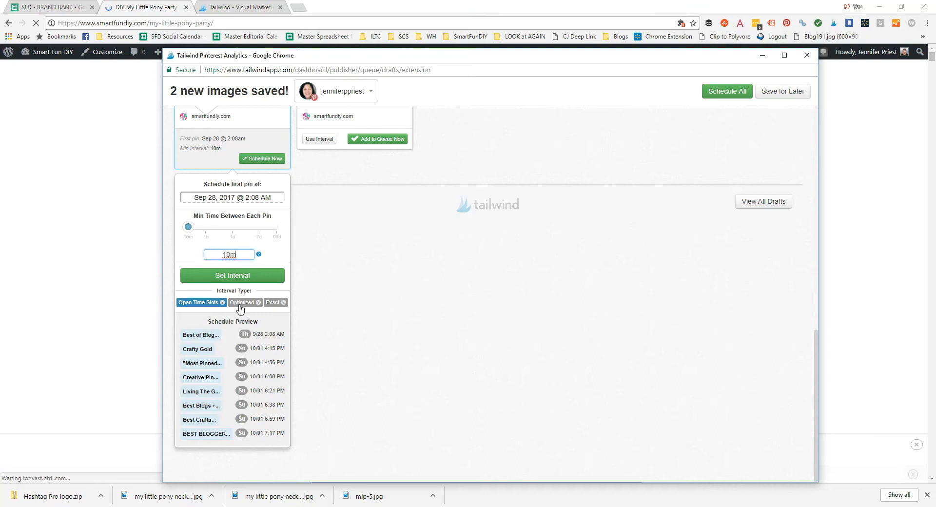
click(276, 302)
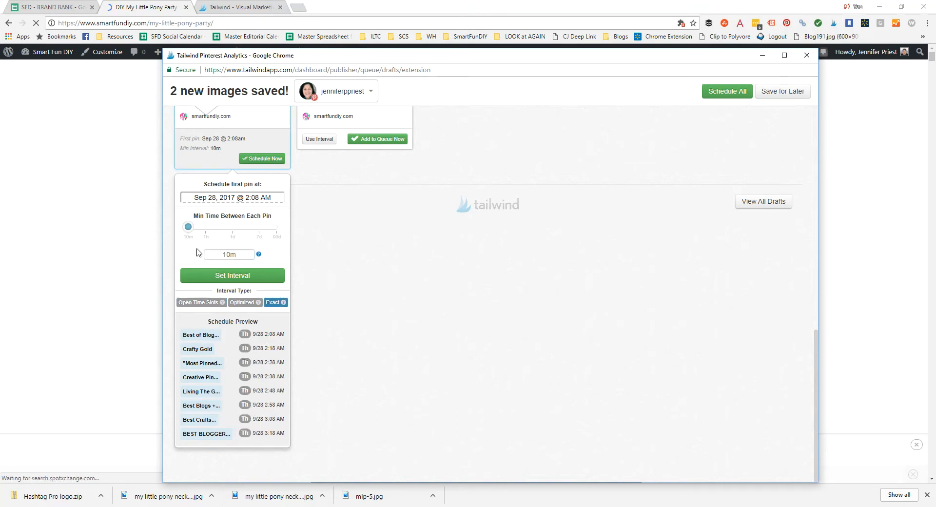
drag(188, 227, 210, 235)
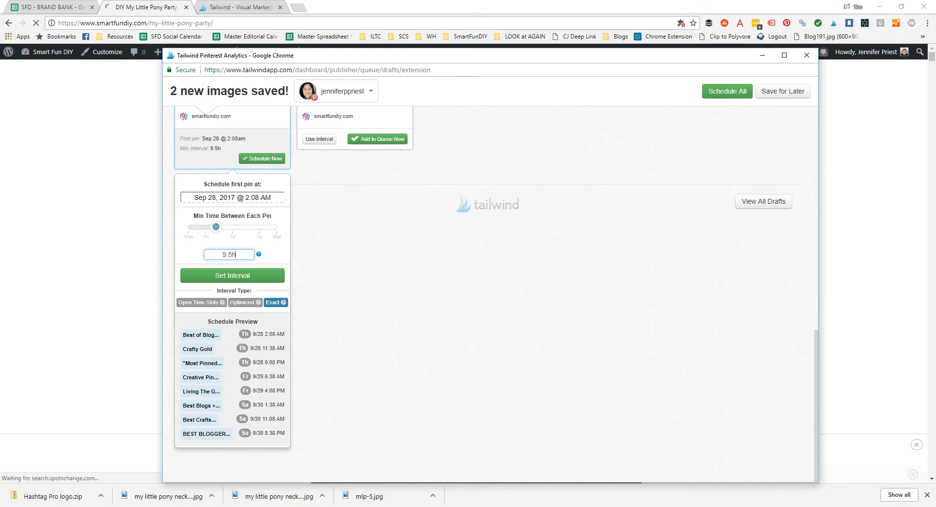
click(130, 293)
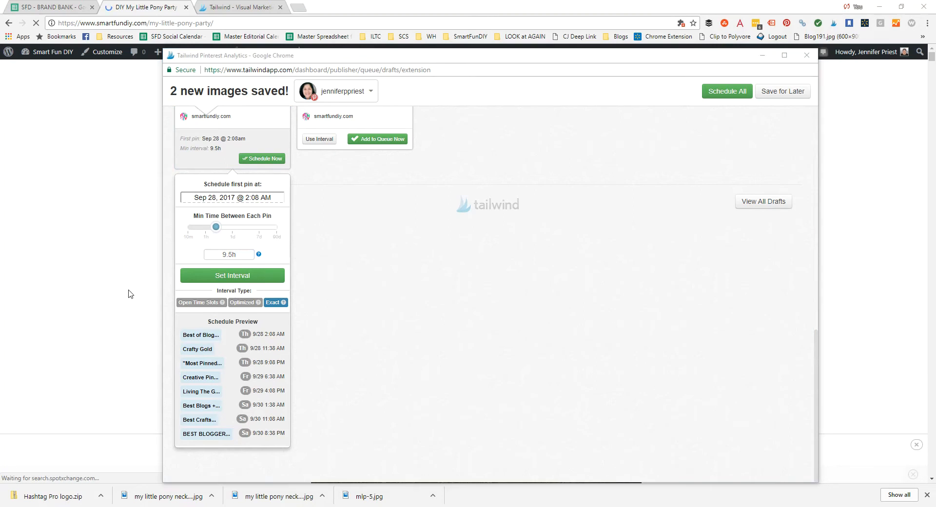
drag(215, 228, 209, 234)
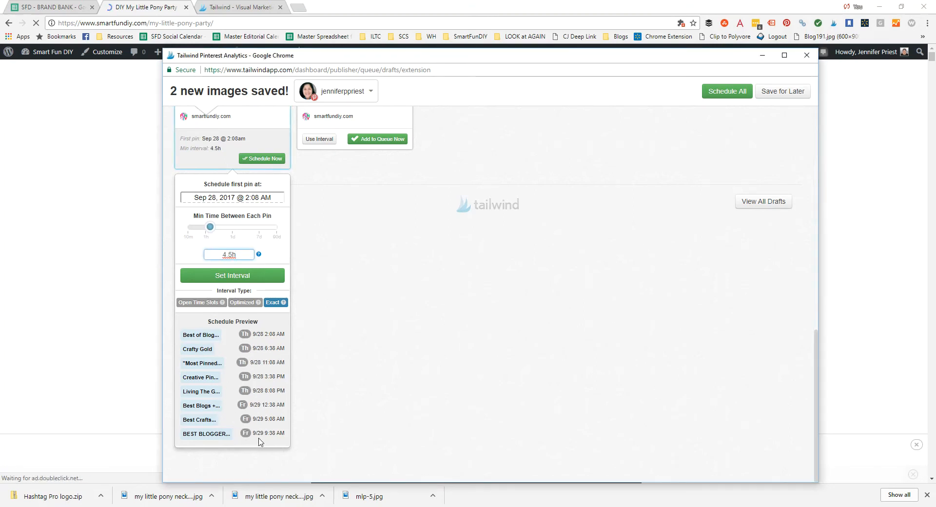
drag(213, 230, 212, 234)
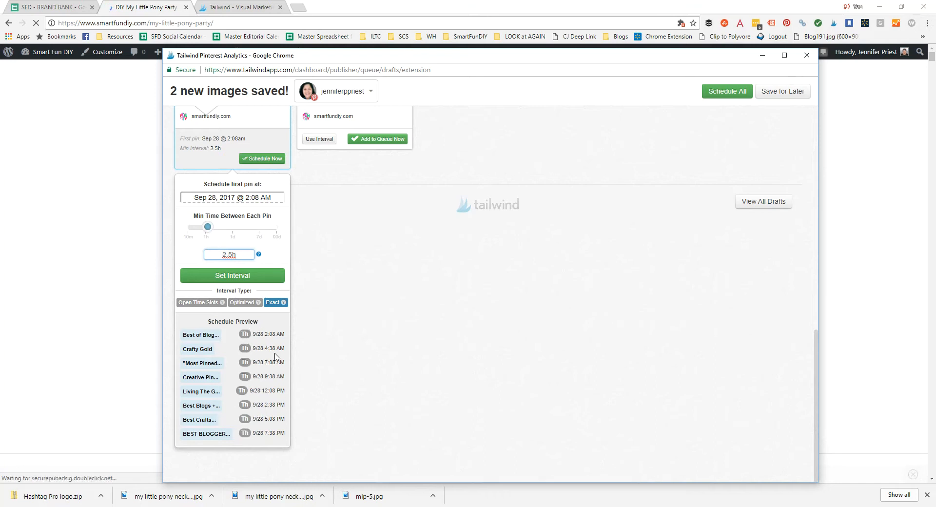
click(227, 279)
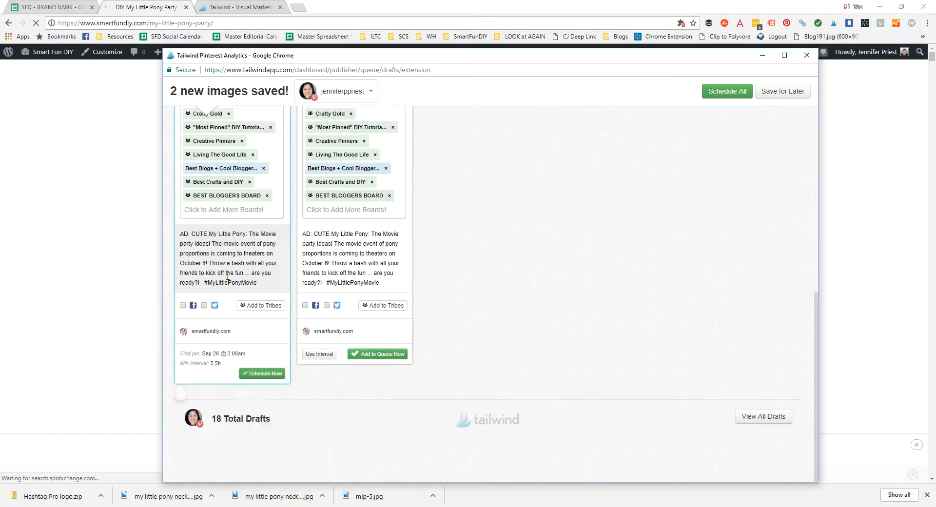
Open the interval settings of the Party Ideas pin and set its first pin to Sep 29, 2017 at 12:03 AM.
click(319, 356)
scroll(330, 369, up, 2)
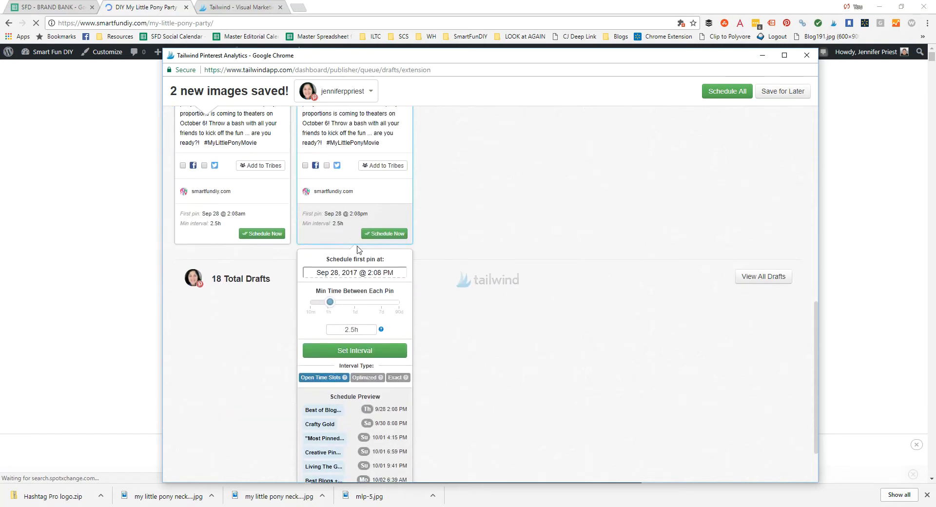
click(370, 273)
drag(399, 245, 357, 245)
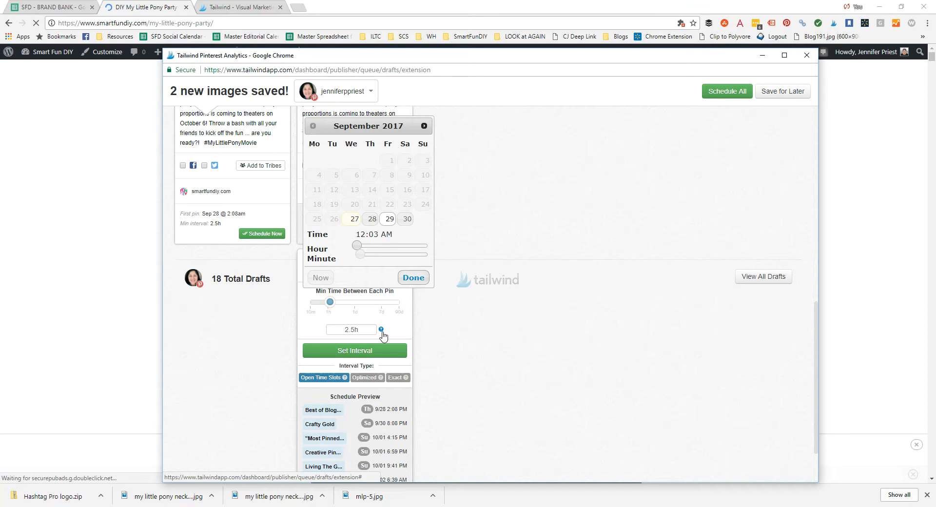
click(495, 405)
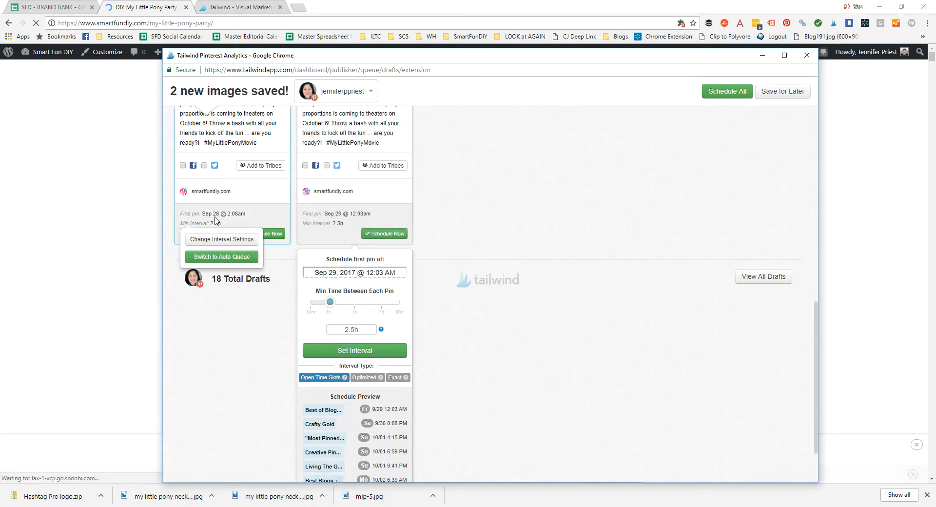
Apply an Optimized interval of 2.5h to the Party Ideas pin, and schedule both pins of Round 2.
scroll(509, 358, down, 3)
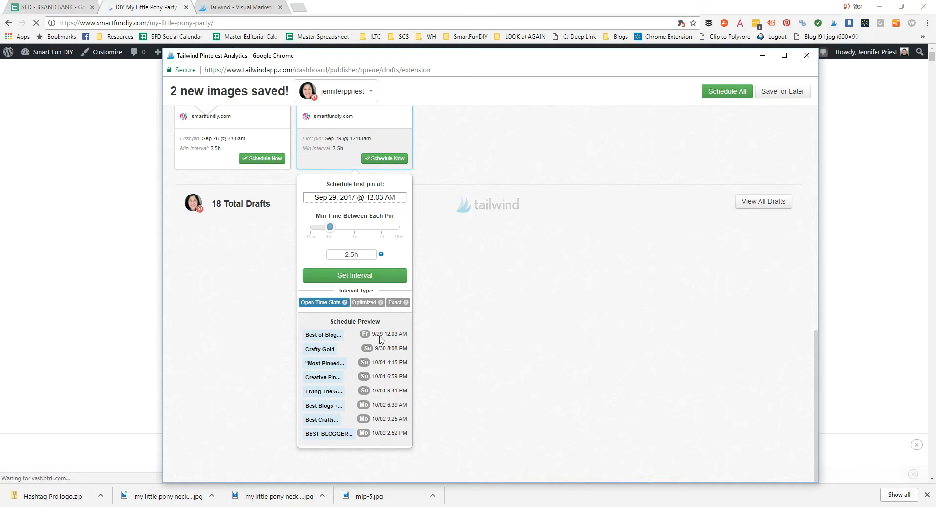
click(367, 305)
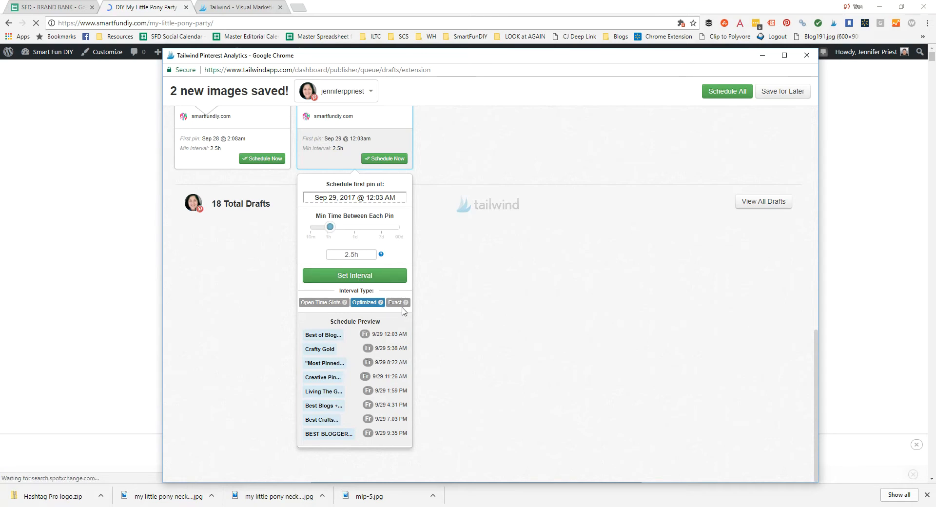
click(385, 276)
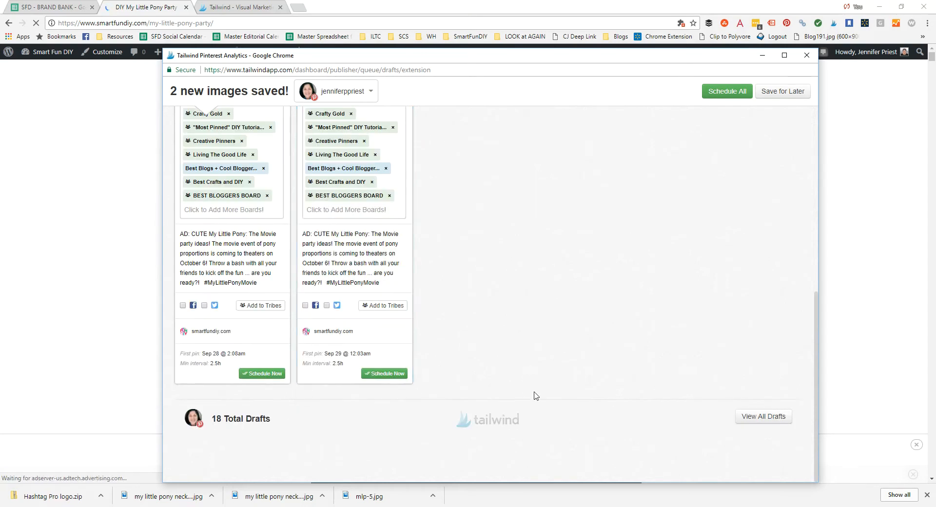
click(720, 91)
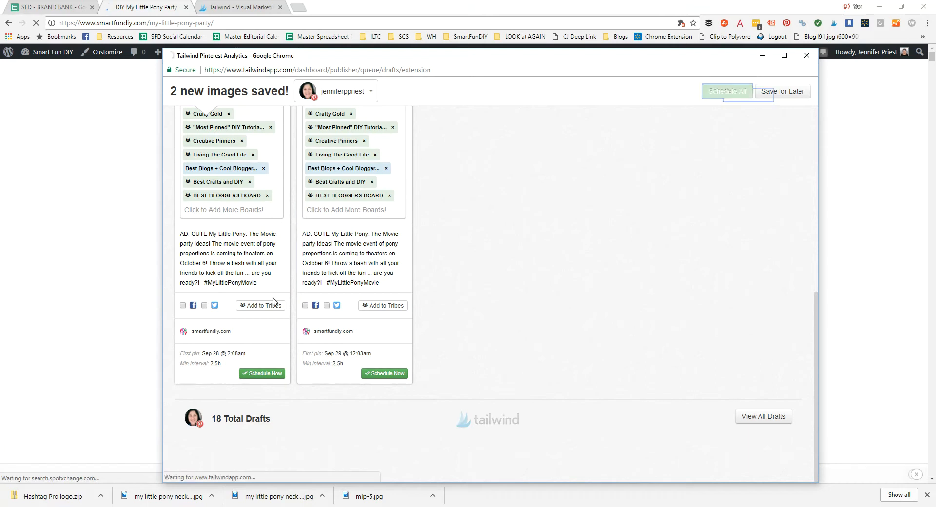
Check the Round 3 board list and start day for Pin 1 and Pin 2 in the Pin Interval Calculator spreadsheet.
click(53, 6)
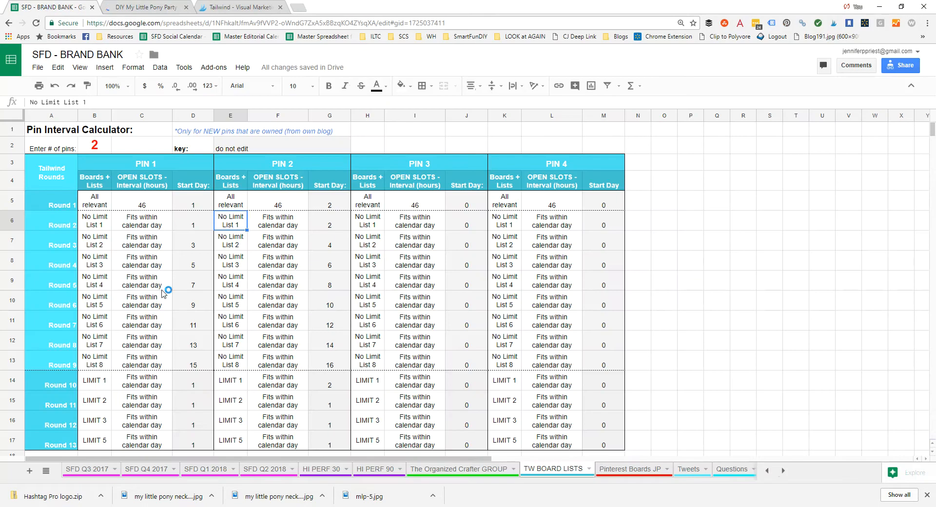
click(97, 242)
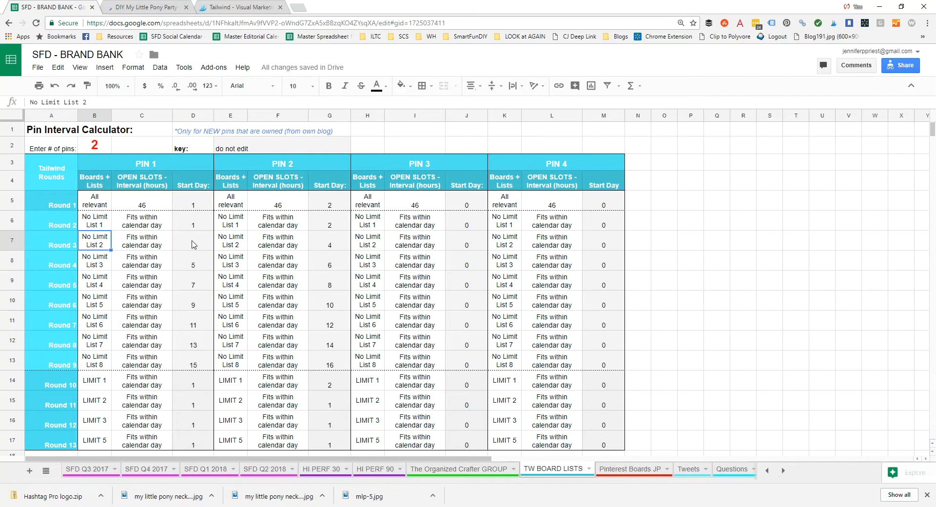
click(194, 244)
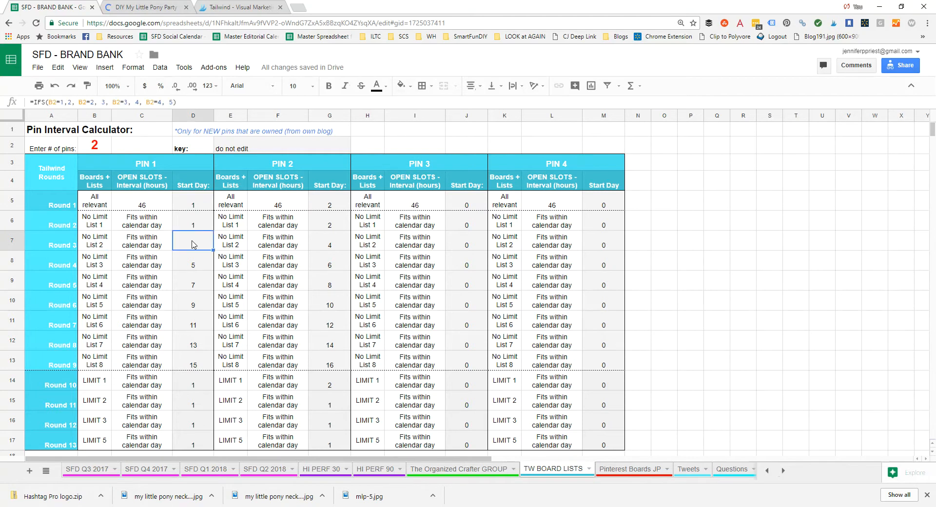
click(242, 248)
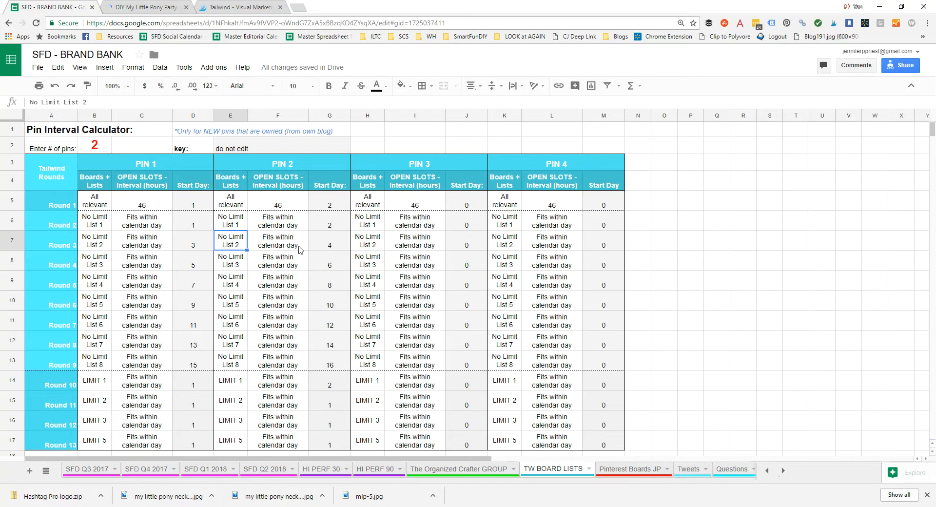
click(326, 248)
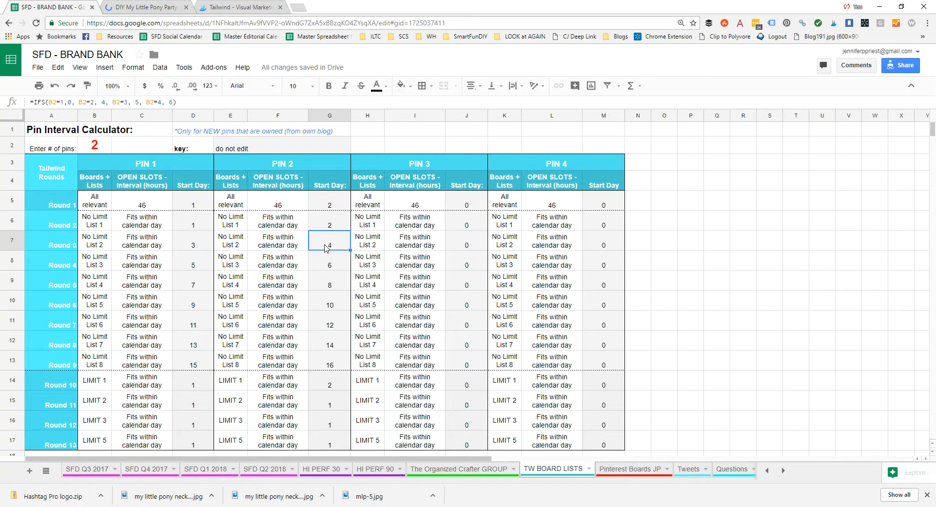
Return to the My Little Pony party page and close the Tailwind window of the saved Round 2 pins.
click(149, 7)
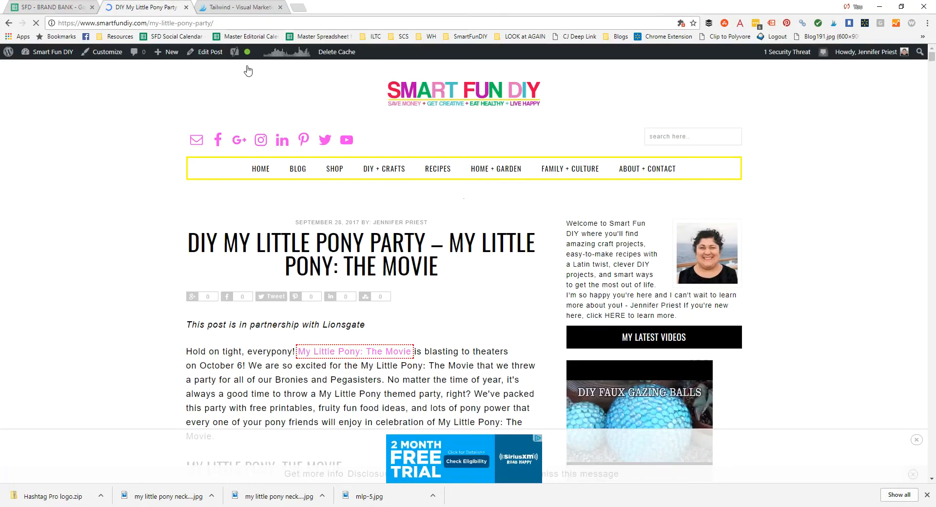
mouse_move(151, 506)
click(260, 479)
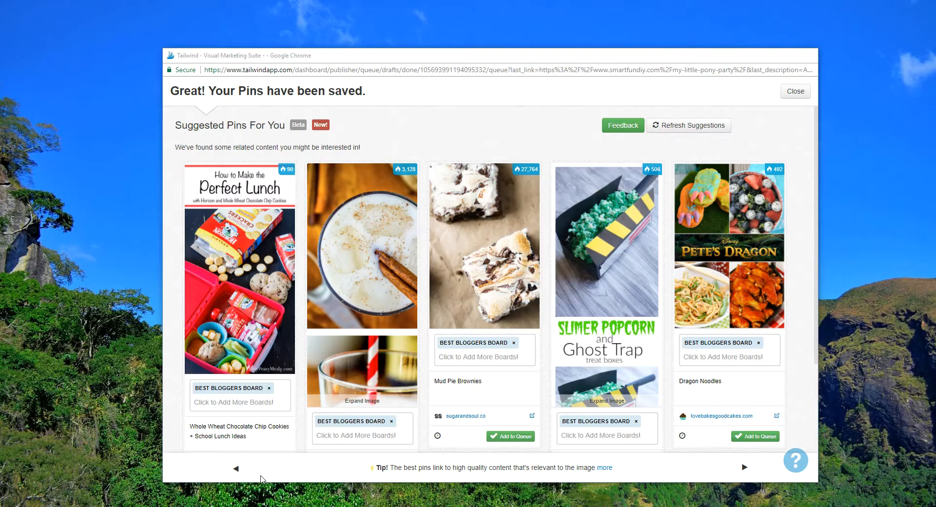
click(806, 55)
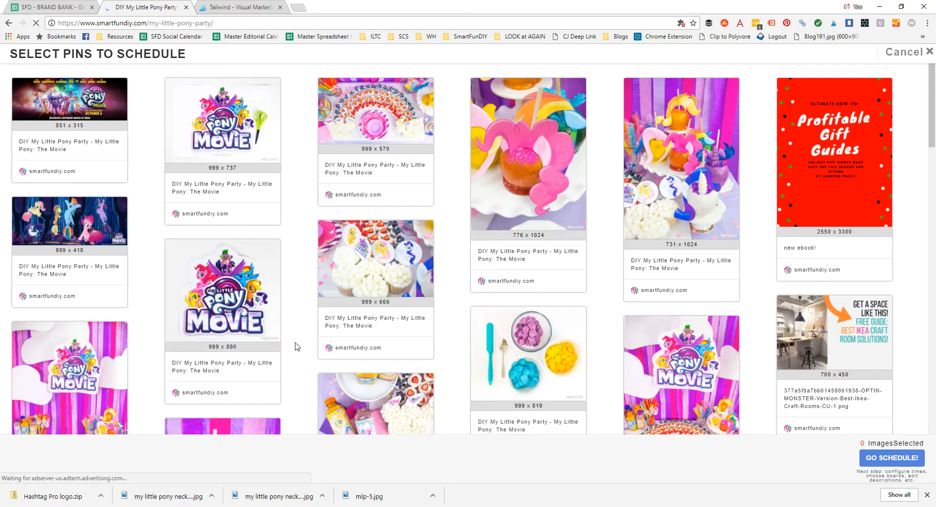
Select the Candy Apples and Party Ideas images from the My Little Pony party post and send them to scheduling.
scroll(614, 351, down, 15)
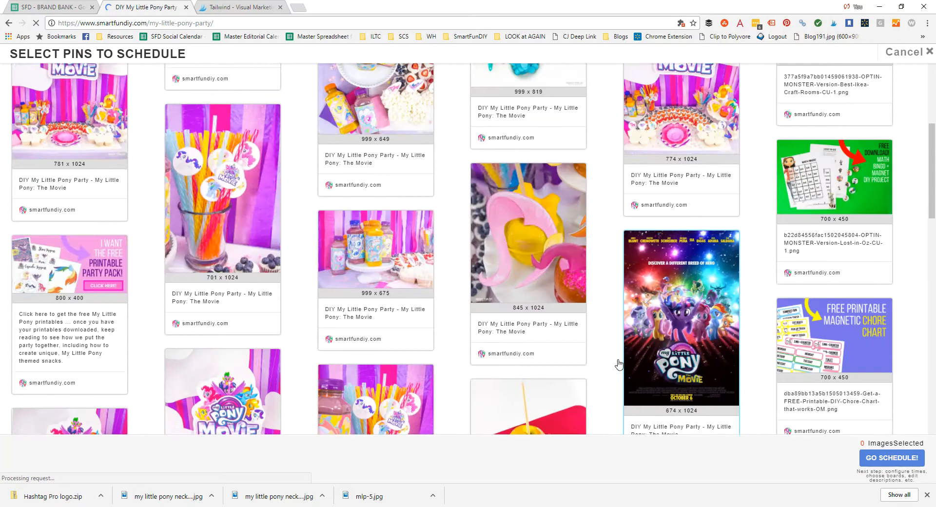
scroll(634, 381, down, 3)
click(628, 351)
scroll(626, 348, down, 6)
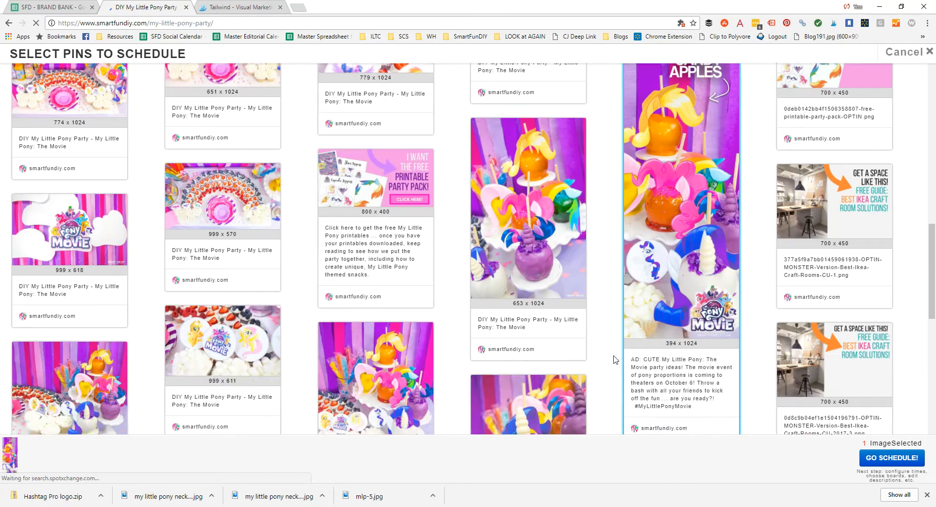
click(892, 457)
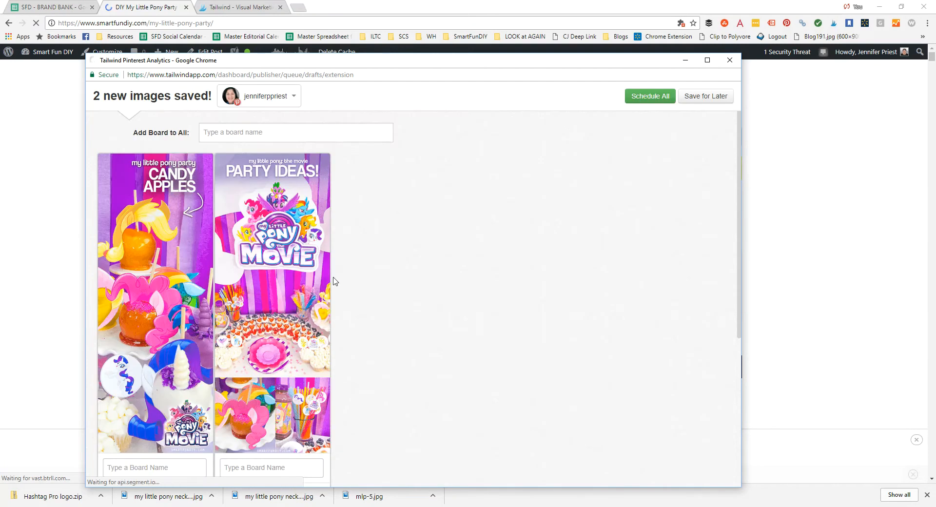
Add the board list "2 Best Bloggers - NO LIMIT" to both pins at once.
click(262, 135)
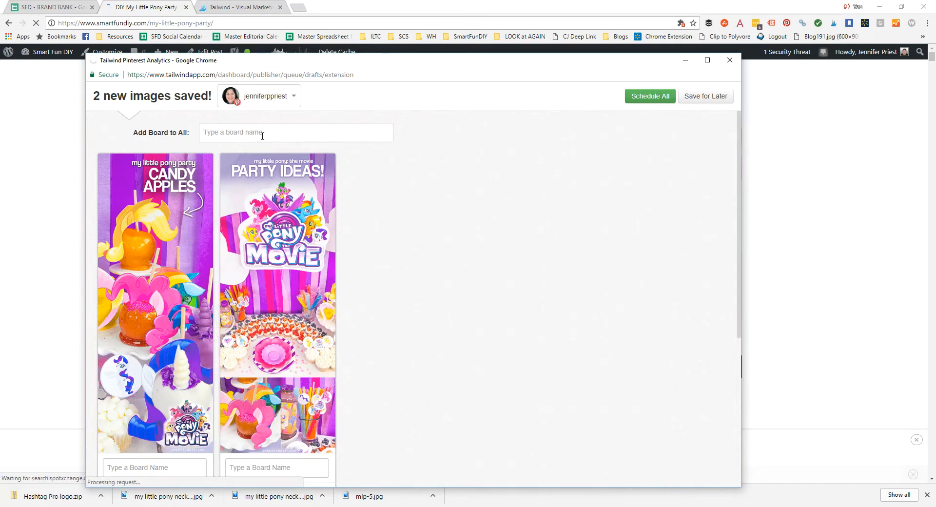
text(no limit)
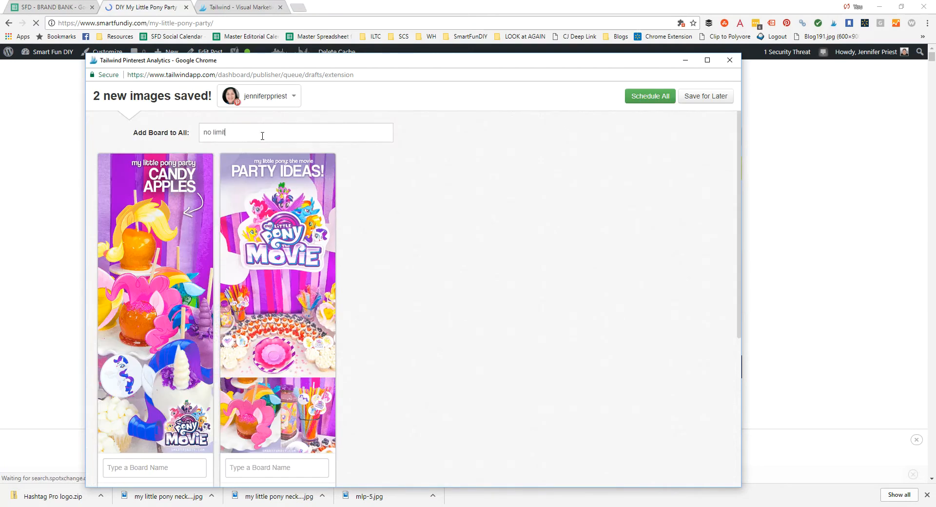
click(257, 138)
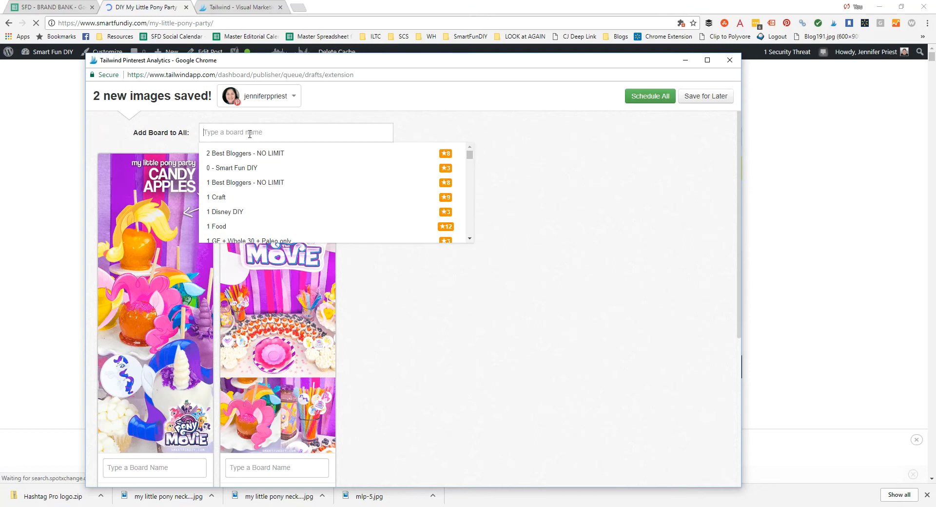
click(251, 155)
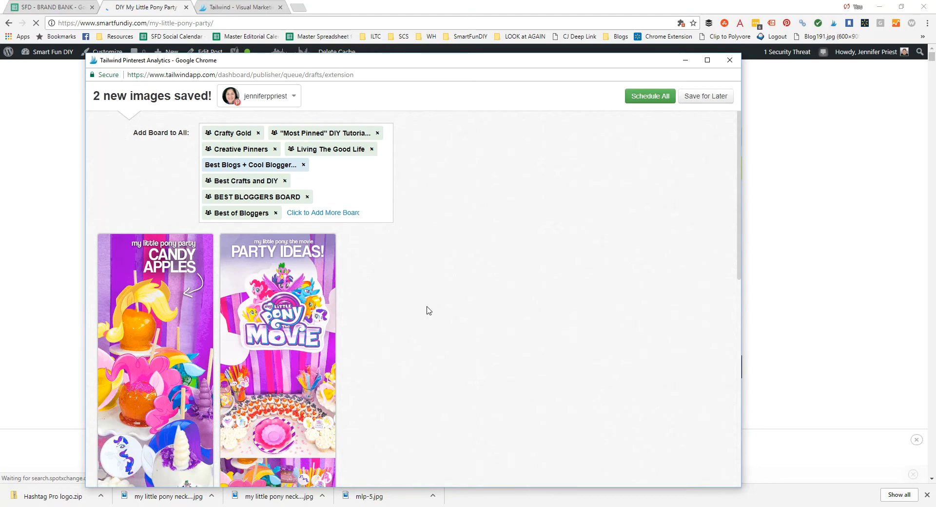
Open the interval settings of the Candy Apples pin and set its first pin to Oct 1, 2017 at 12:01 AM.
scroll(407, 282, down, 9)
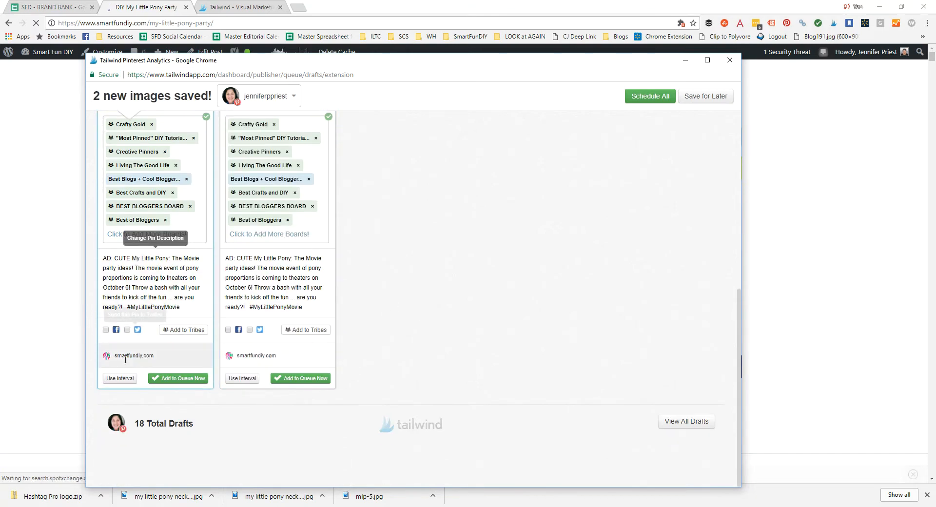
click(125, 378)
scroll(132, 380, down, 4)
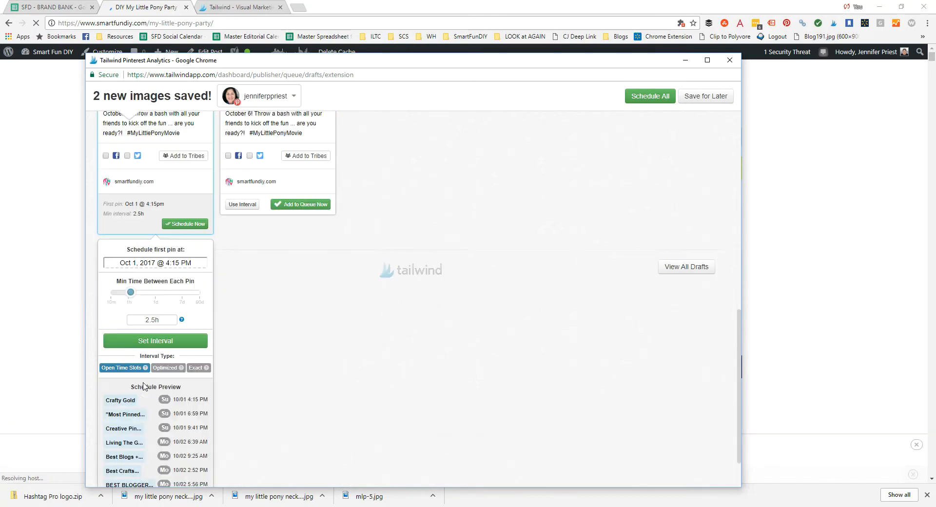
click(144, 265)
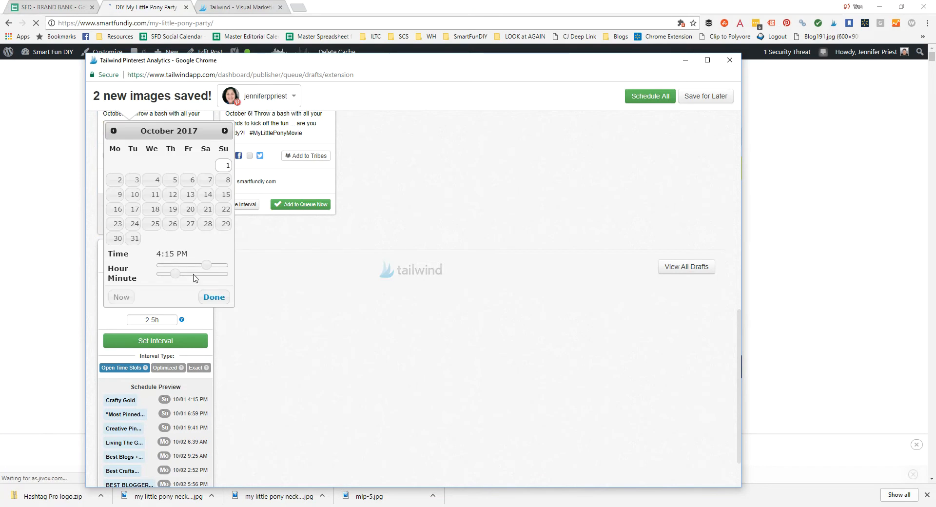
drag(207, 265, 156, 270)
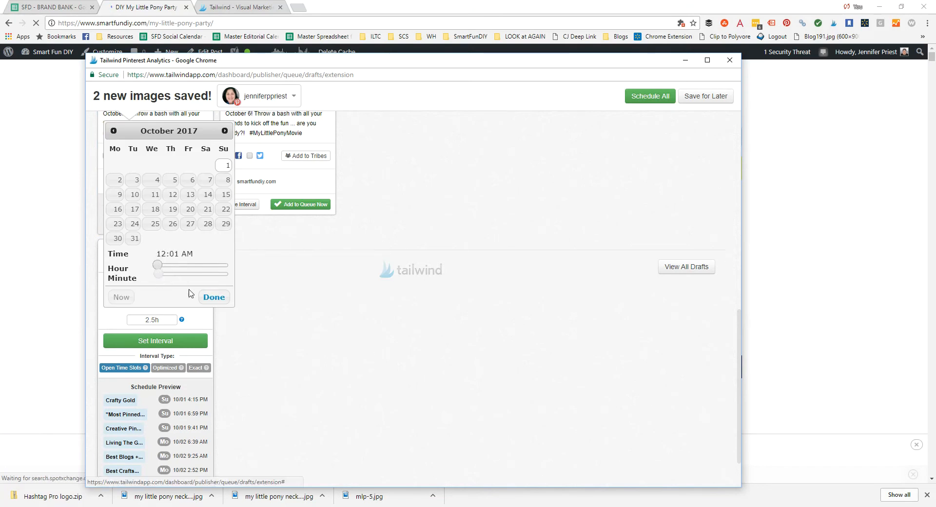
click(214, 296)
Apply an Optimized interval of 2.5h to the Candy Apples pin so all its boards fit within October 1.
scroll(226, 347, down, 1)
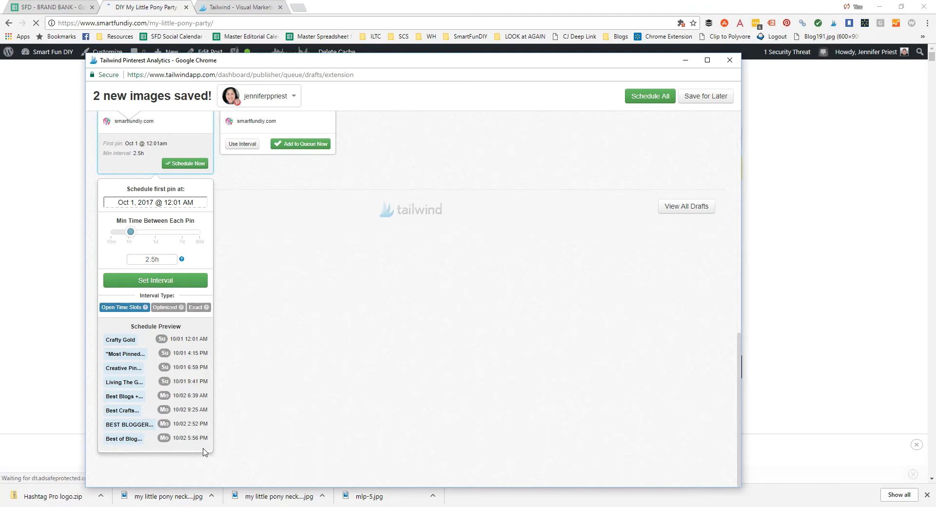
click(168, 308)
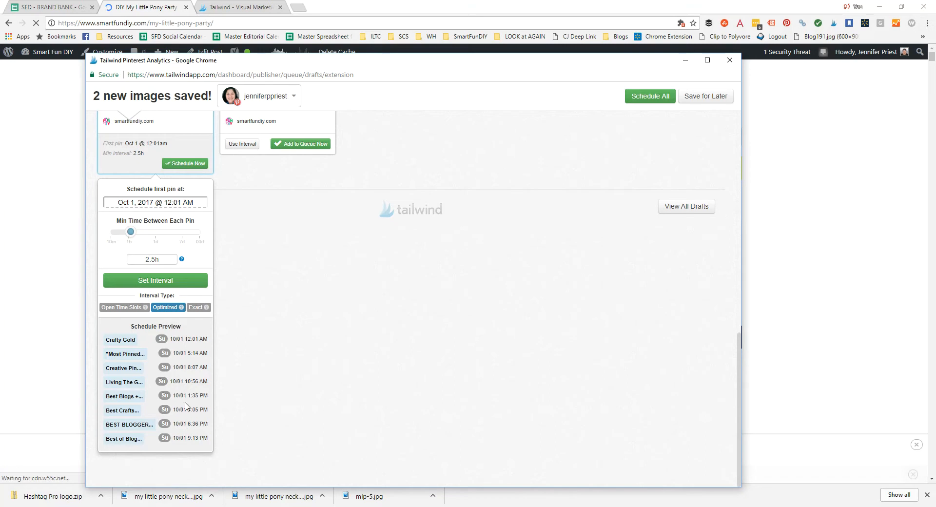
click(168, 280)
Open the interval settings of the Party Ideas pin and set its first pin to Oct 2, 2017 at 12:00 AM.
click(247, 359)
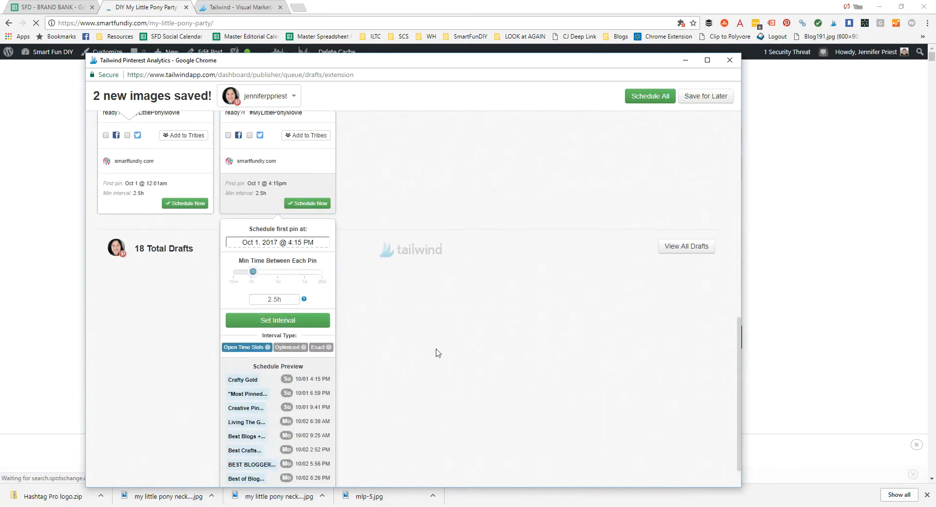
scroll(436, 353, up, 1)
click(266, 263)
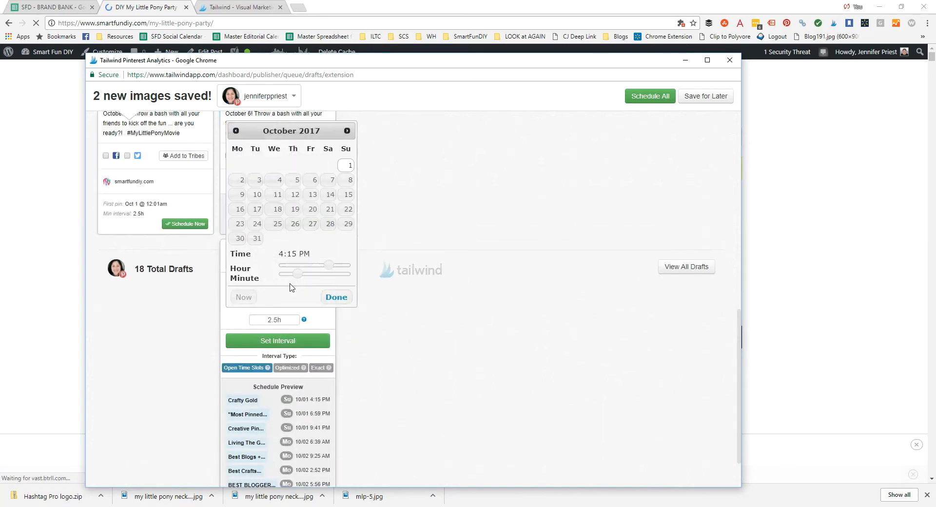
click(241, 182)
drag(330, 267, 281, 274)
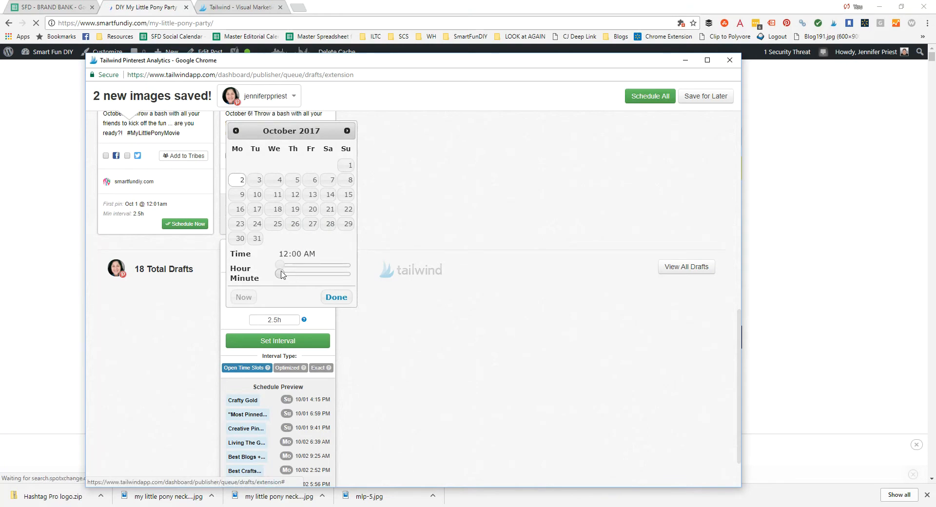
click(336, 297)
Apply an Optimized interval of 2.5h to the Party Ideas pin within October 2, and schedule both Round 3 pins.
scroll(316, 379, down, 1)
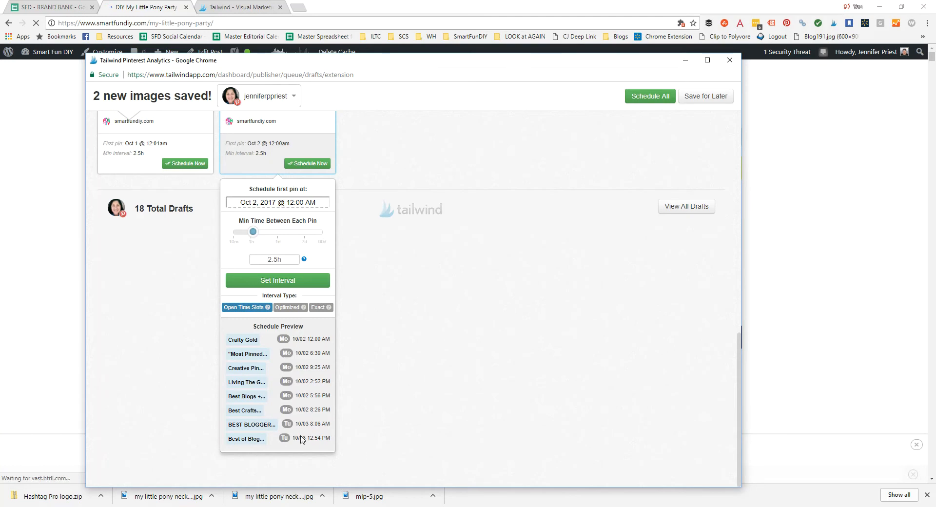
click(278, 308)
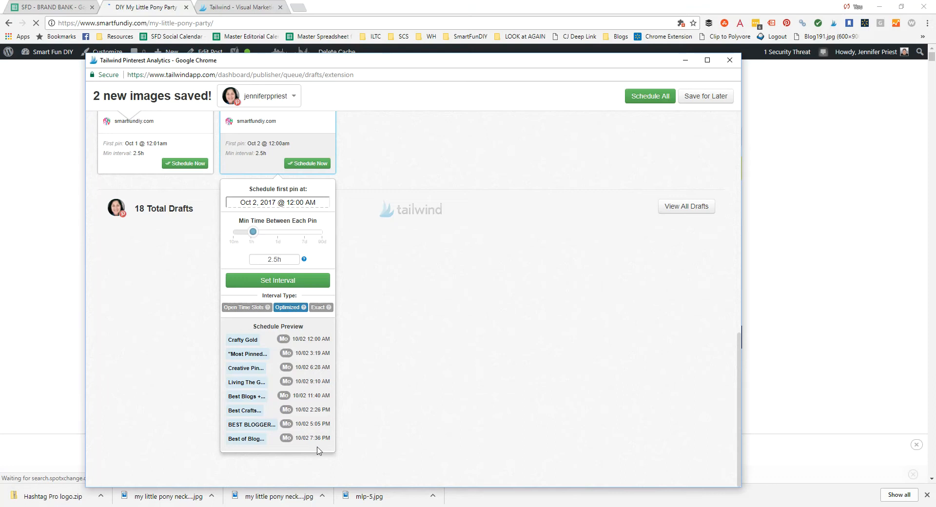
click(286, 281)
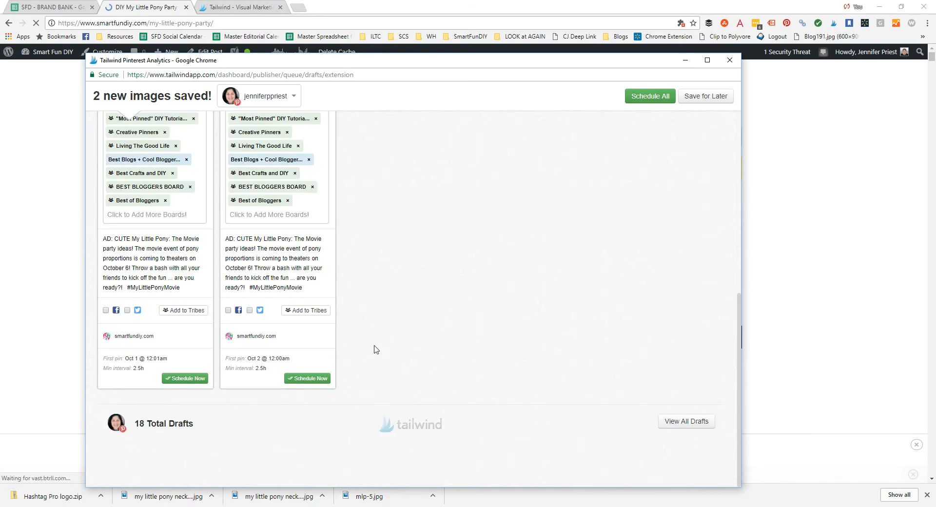
click(663, 97)
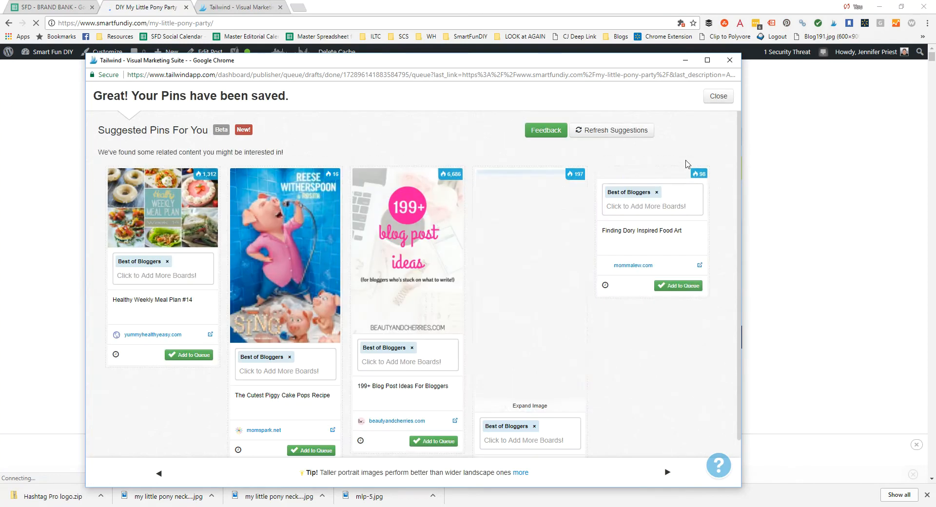
Close the saved-pins window and review the scheduled pins and calendar in the Tailwind publisher.
click(729, 60)
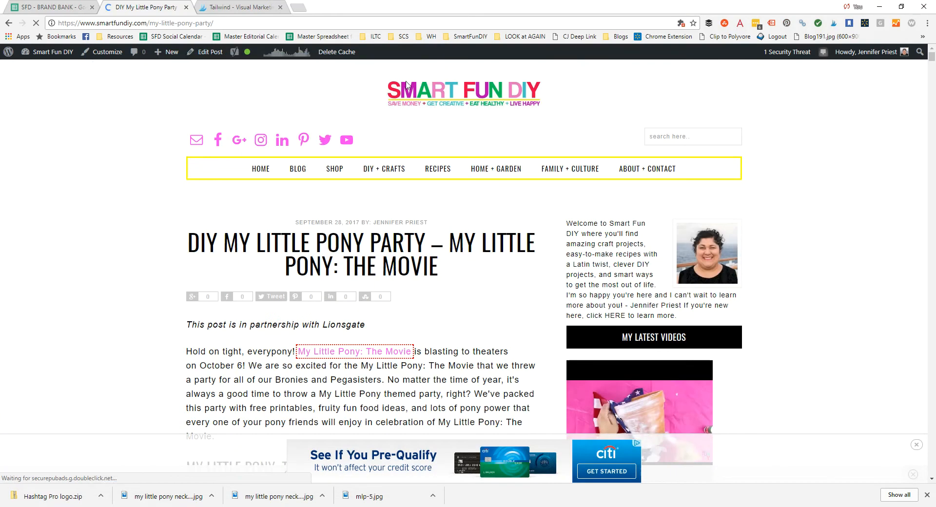
click(233, 8)
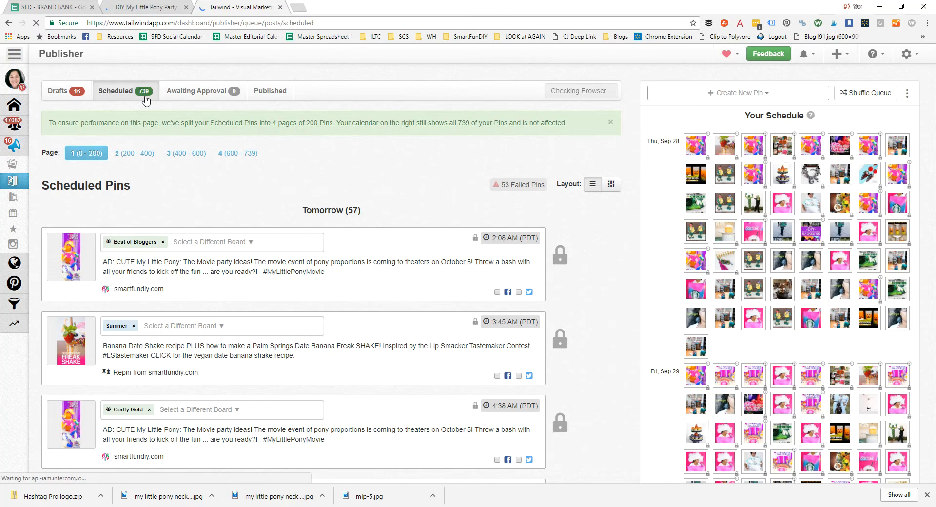
scroll(776, 351, down, 3)
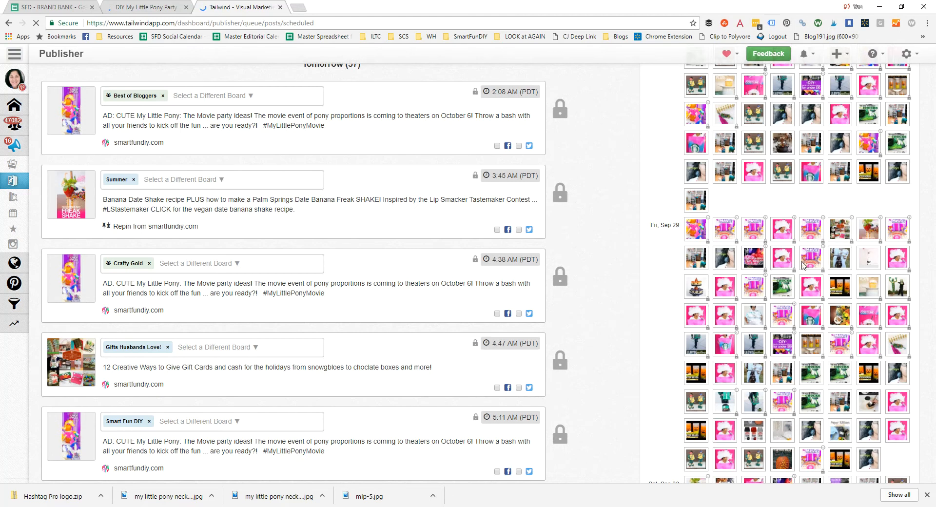
scroll(788, 338, down, 3)
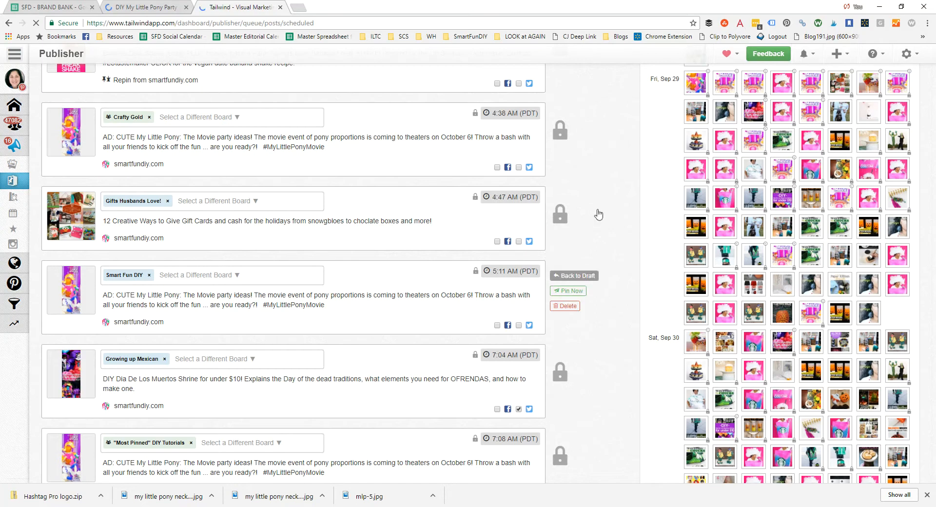
Switch to the SFD - BRAND BANK sheet and check the Round 10 LIMIT 1 row of the Pin Interval Calculator.
click(38, 12)
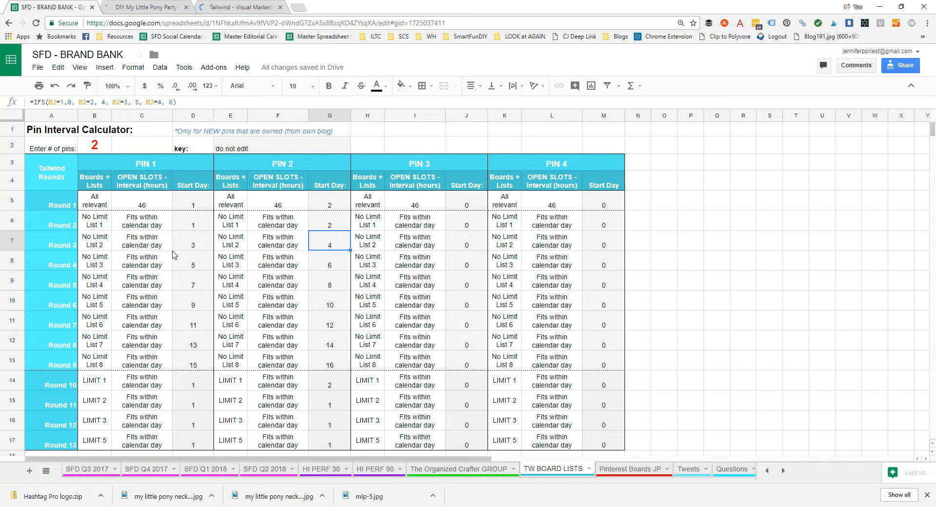
scroll(309, 382, down, 2)
click(112, 292)
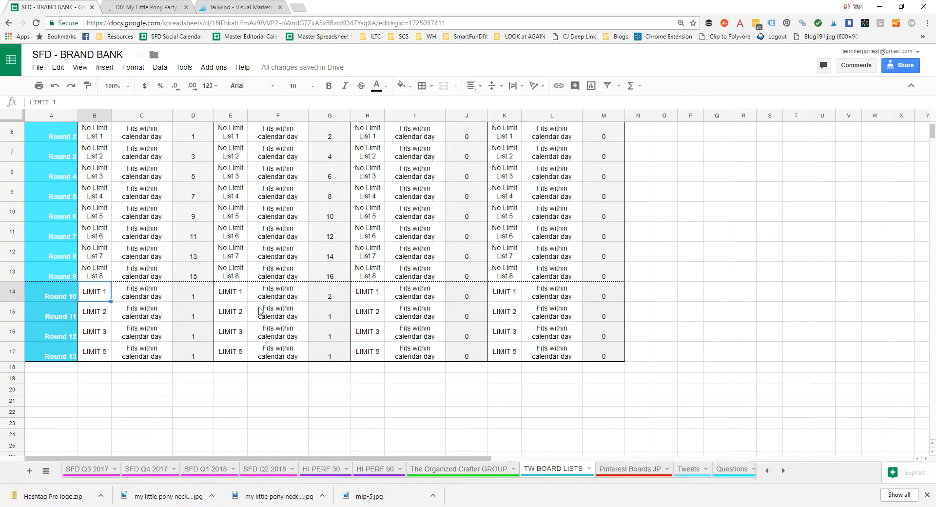
scroll(251, 305, up, 2)
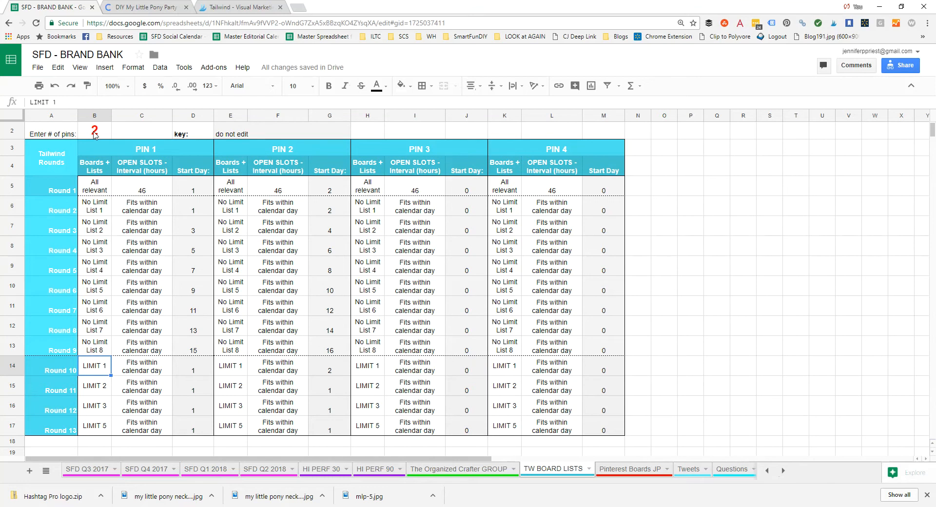
Try 4 as the number of pins in the Pin Interval Calculator, and set it back to 2.
click(99, 130)
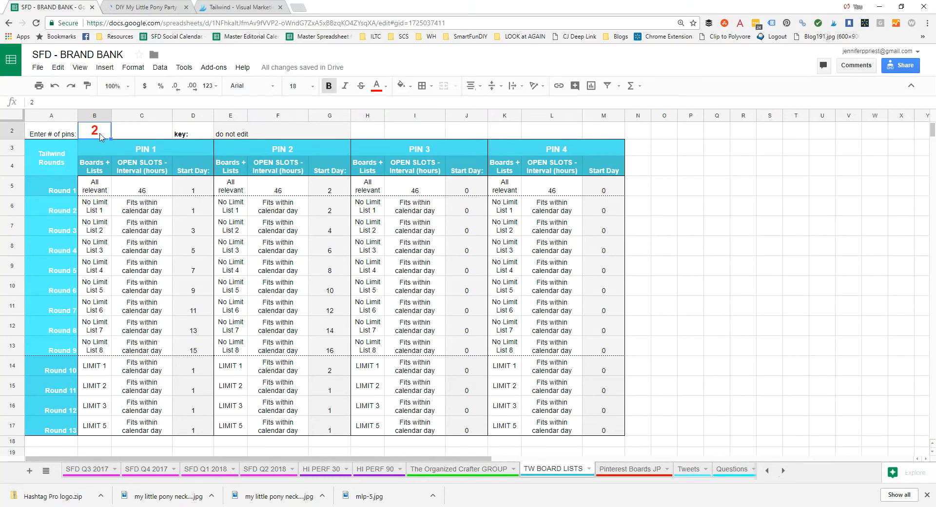
text(4)
click(681, 168)
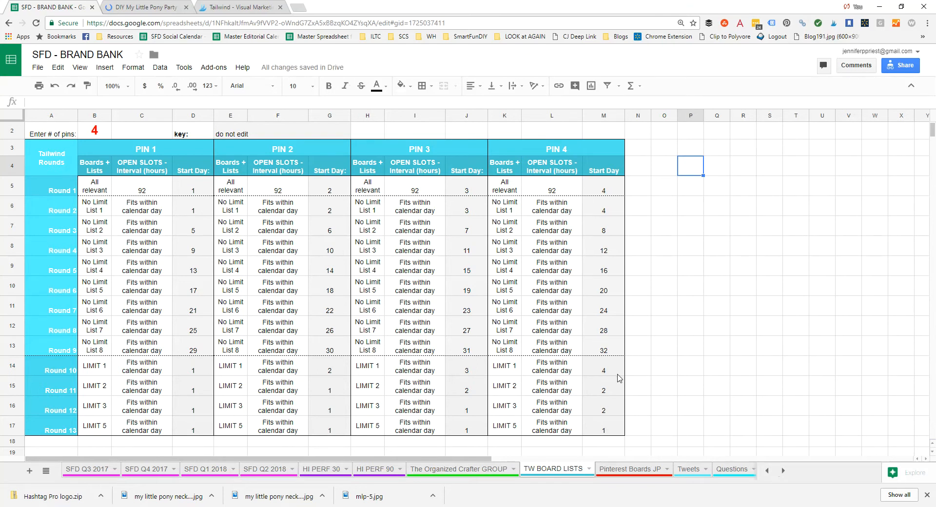
click(101, 135)
text(2)
click(709, 255)
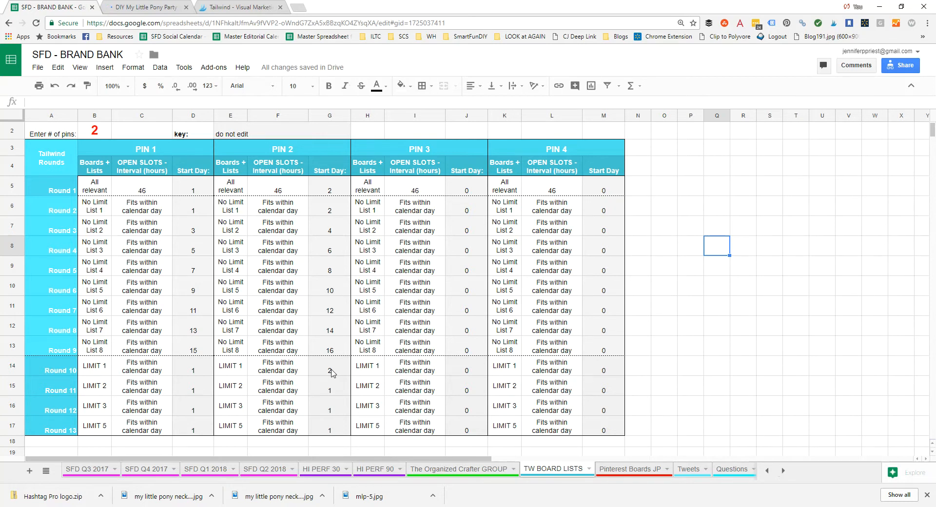
From the My Little Pony blog post, select the Candy Apples and Party Ideas pins and send them to Tailwind scheduling.
click(146, 7)
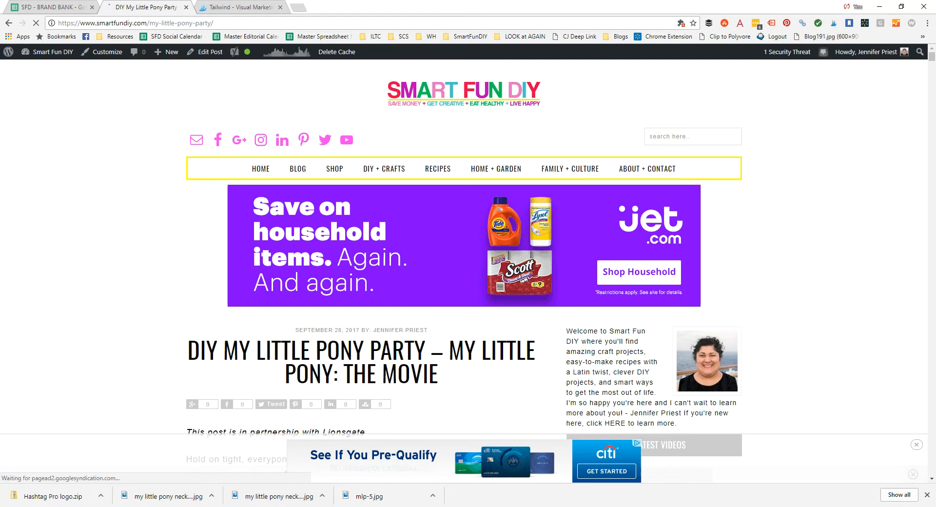
mouse_move(170, 458)
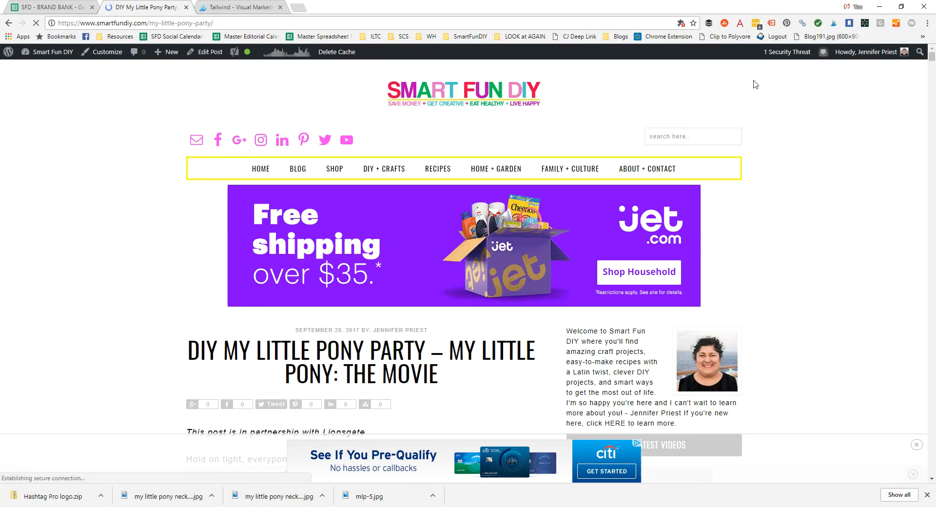
click(833, 24)
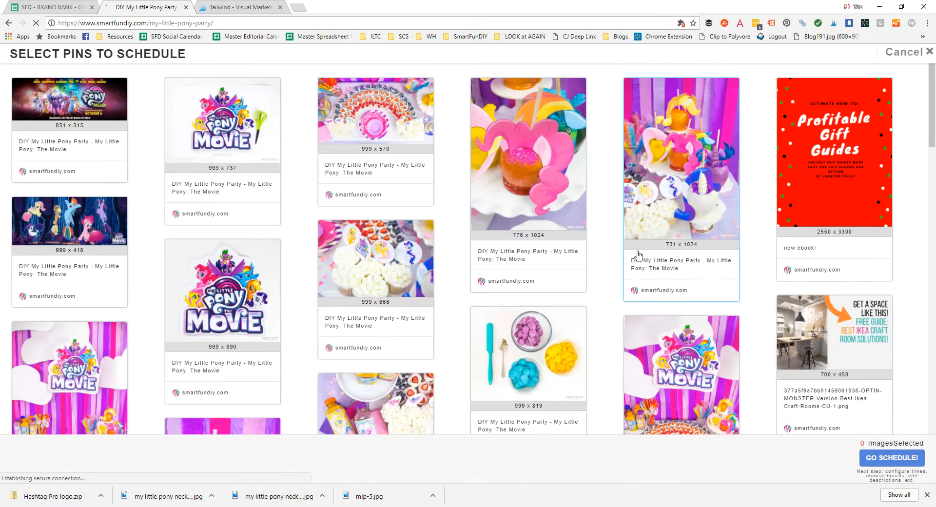
scroll(612, 367, down, 9)
scroll(632, 369, down, 9)
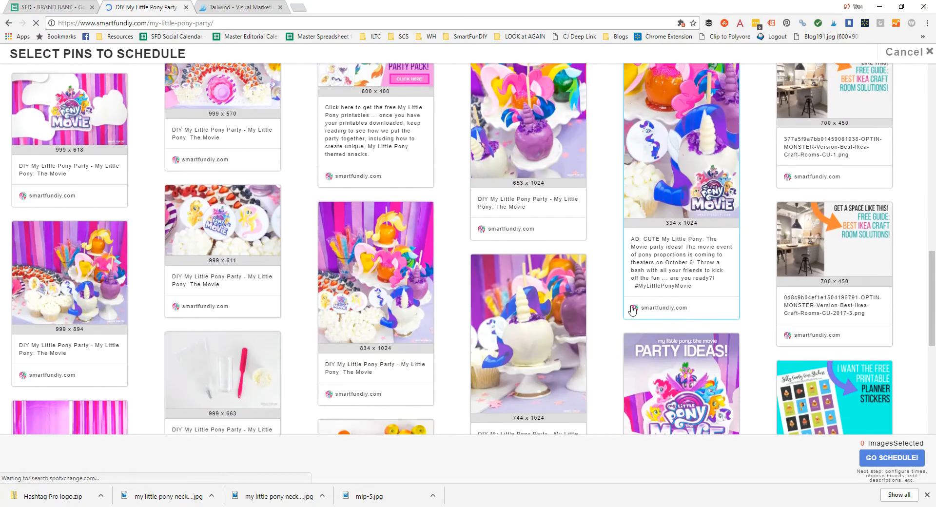
click(632, 312)
scroll(620, 332, down, 5)
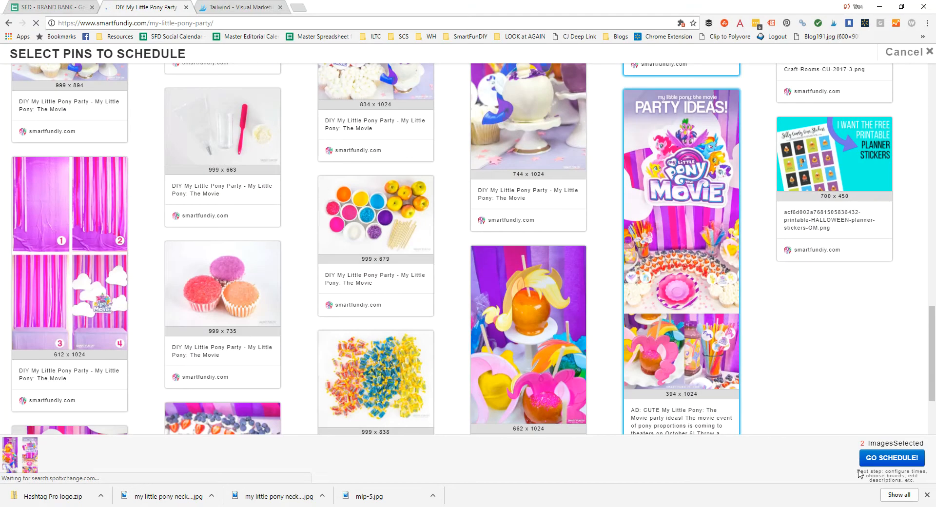
click(891, 457)
drag(361, 101, 476, 72)
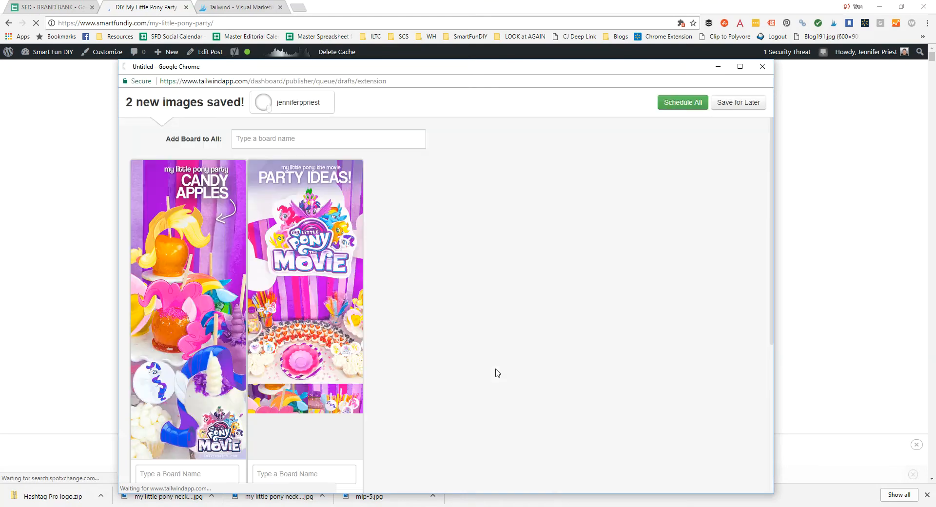
Add the LIMIT 1 per day board list to both pins and remove the Home Decor & DIY Projects board.
click(272, 143)
text(lim)
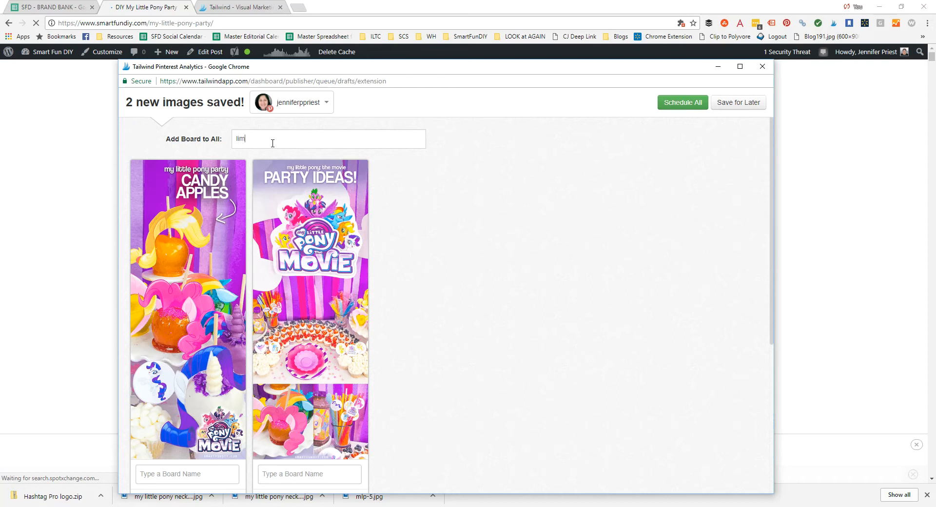
key(BackSpace)
key(BackSpace)
key(BackSpace)
key(BackSpace)
key(BackSpace)
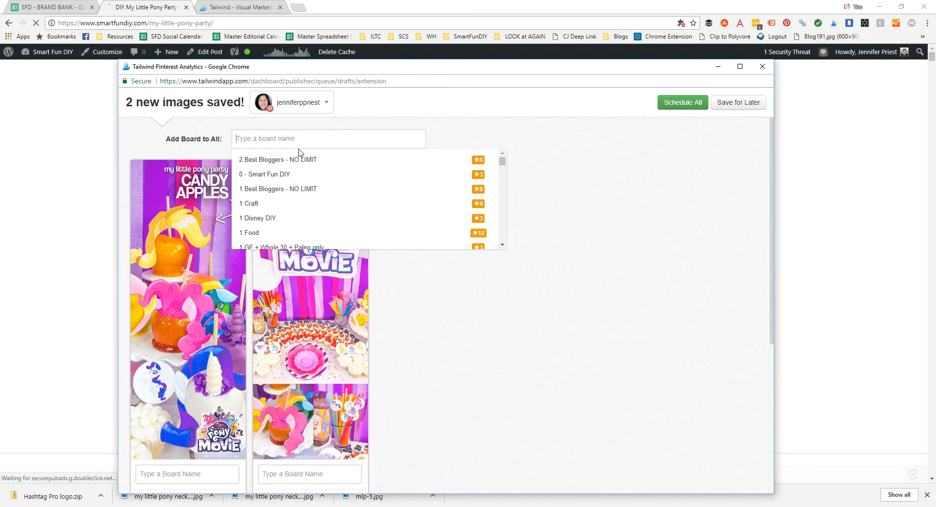
text(limit 1)
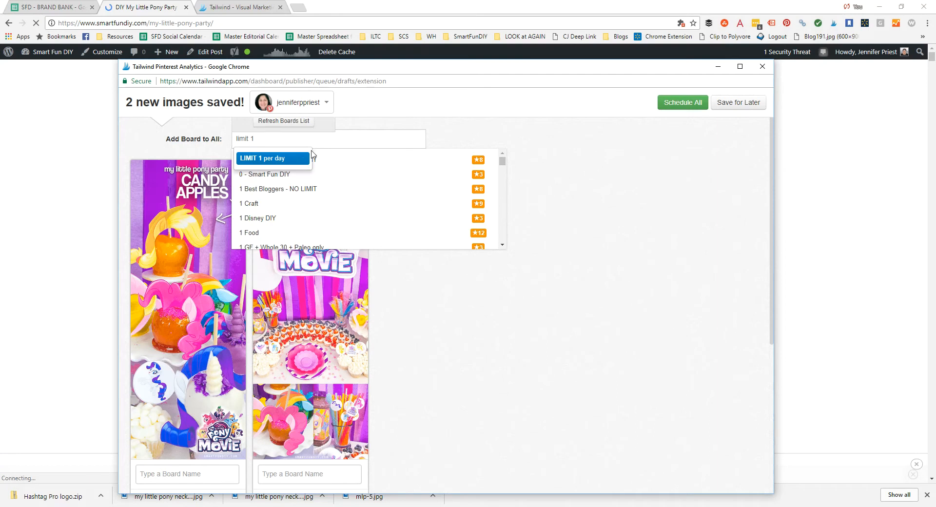
click(295, 160)
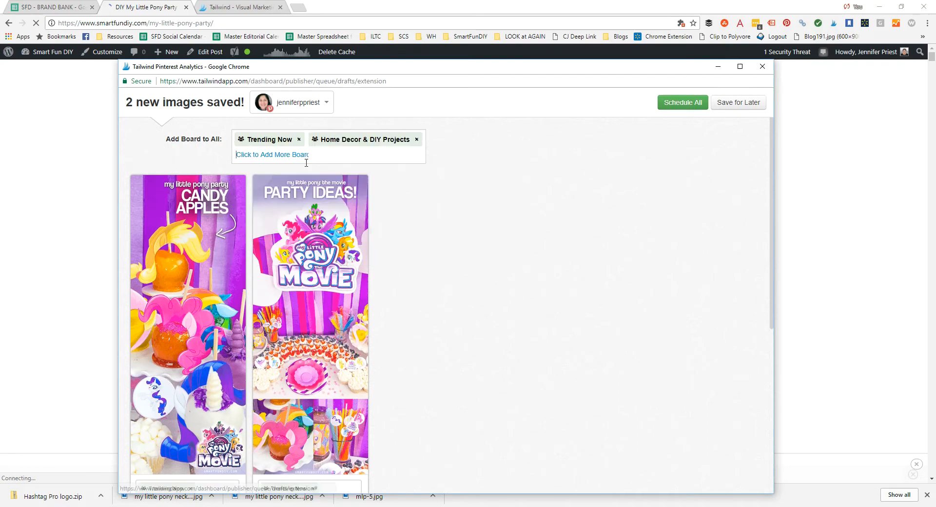
click(416, 140)
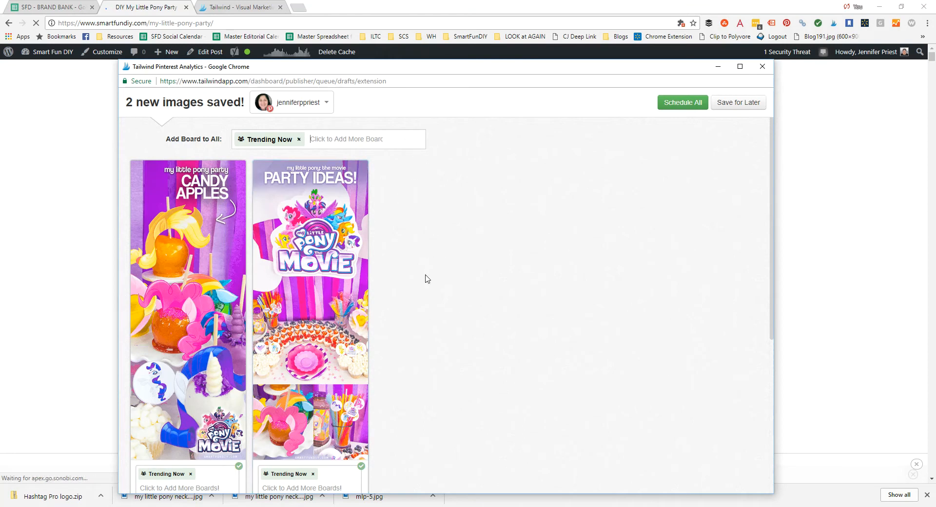
Set the Candy Apples pin's custom time to September 28, 2017 at 10:42 AM.
scroll(418, 232, down, 4)
scroll(179, 274, down, 1)
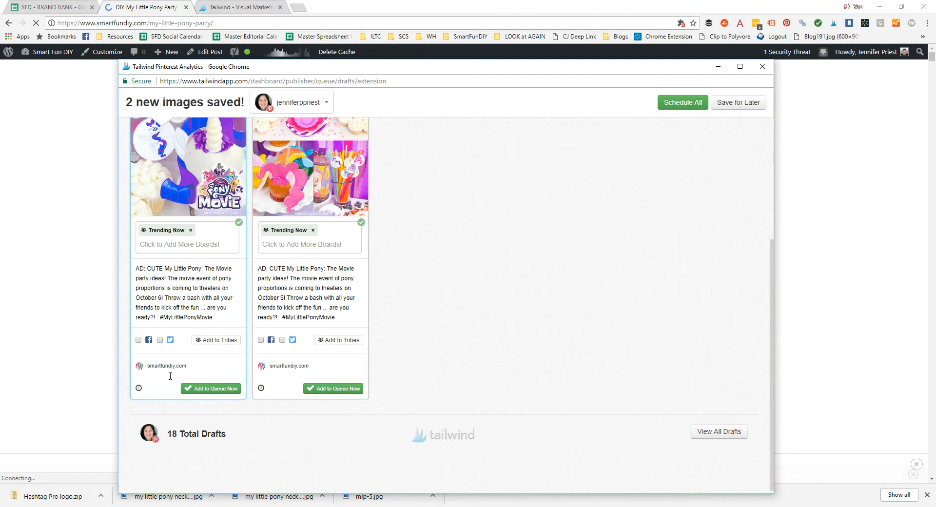
click(138, 388)
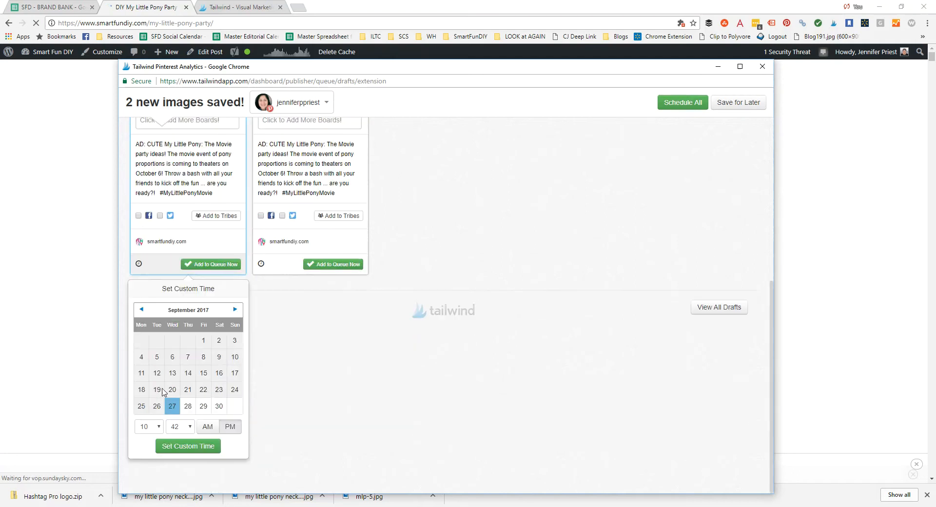
click(188, 406)
click(207, 428)
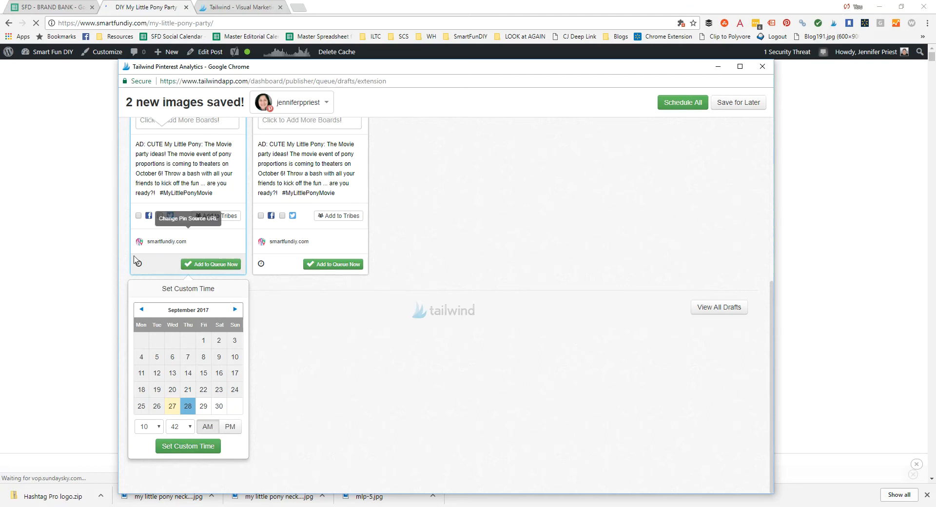
click(177, 447)
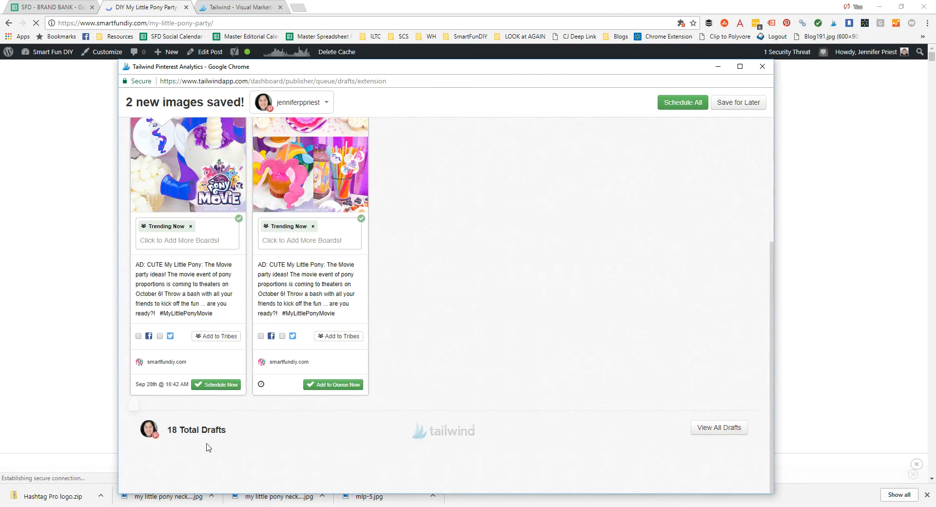
Set the Party Ideas pin's custom time to September 29, 2017 at 3:42 PM.
click(262, 384)
click(326, 406)
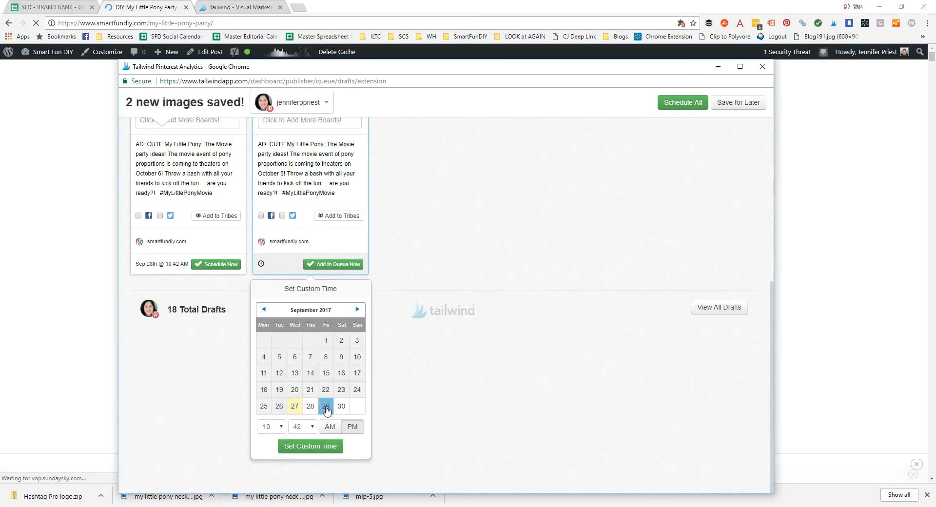
click(282, 430)
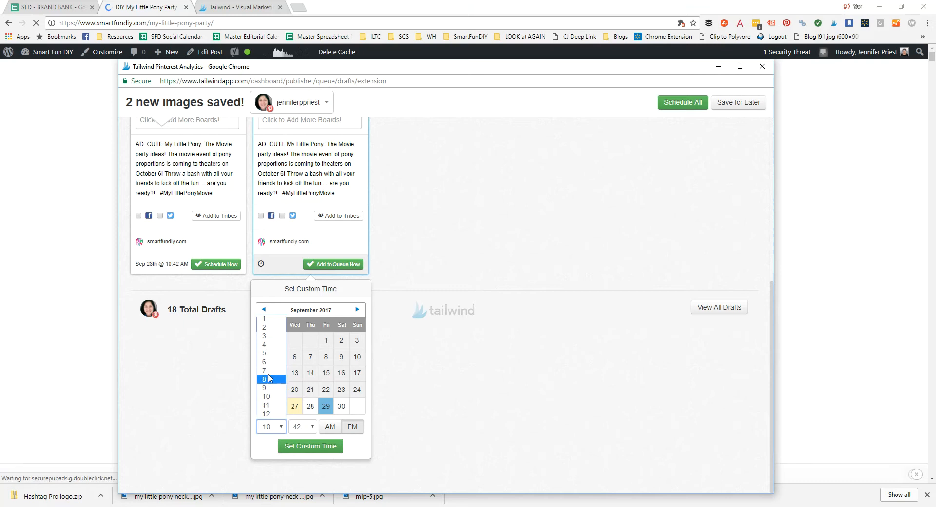
click(268, 336)
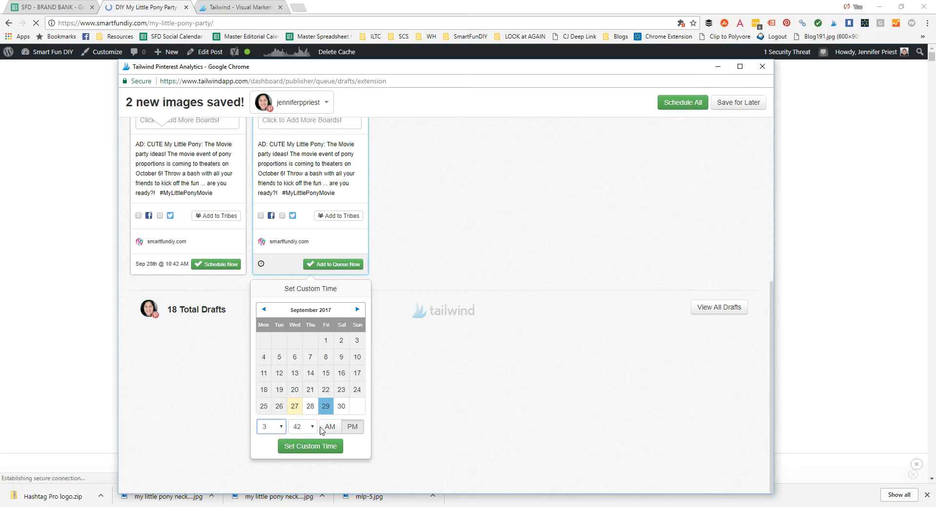
click(351, 426)
click(324, 447)
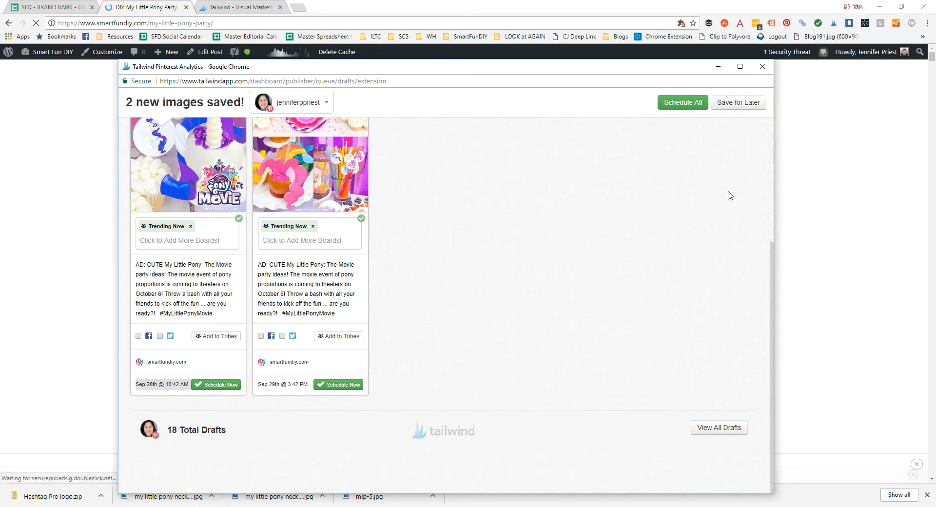
Schedule both Round 10 pins and close the saved-pins window.
scroll(717, 363, up, 1)
click(682, 103)
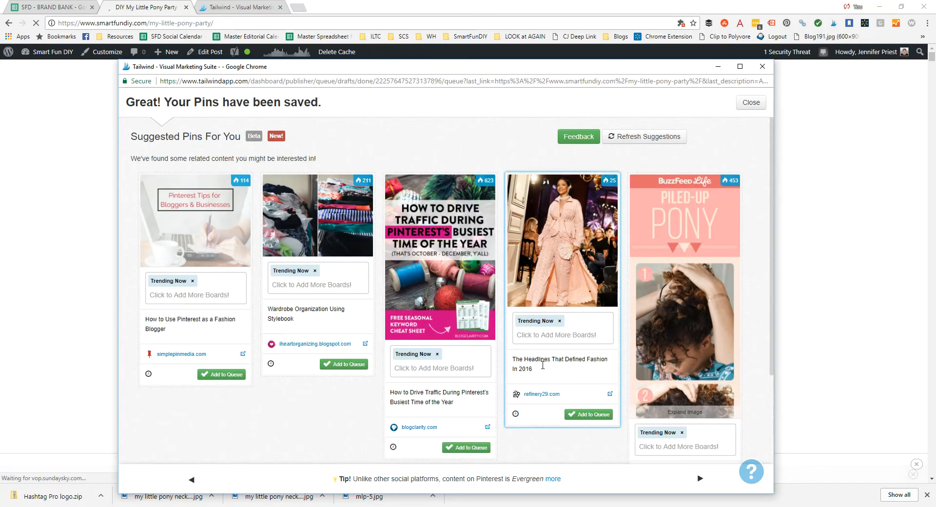
click(768, 70)
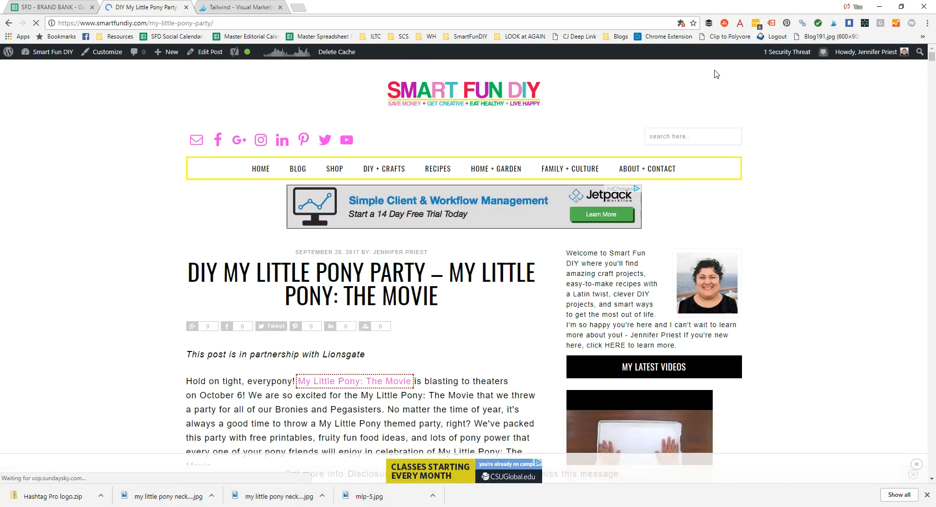
Select the Candy Apples and Party Ideas images from the blog post again and send them to scheduling for another round.
click(834, 24)
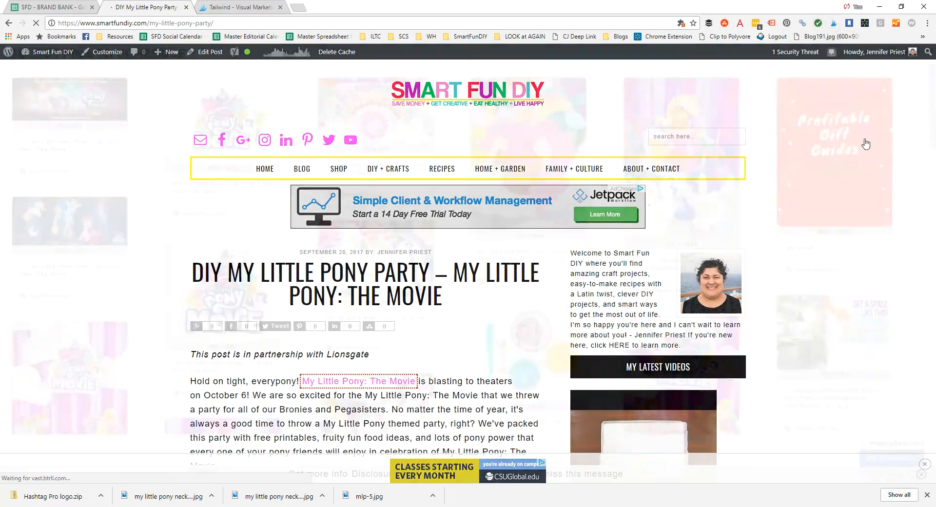
scroll(607, 353, down, 5)
scroll(607, 353, down, 10)
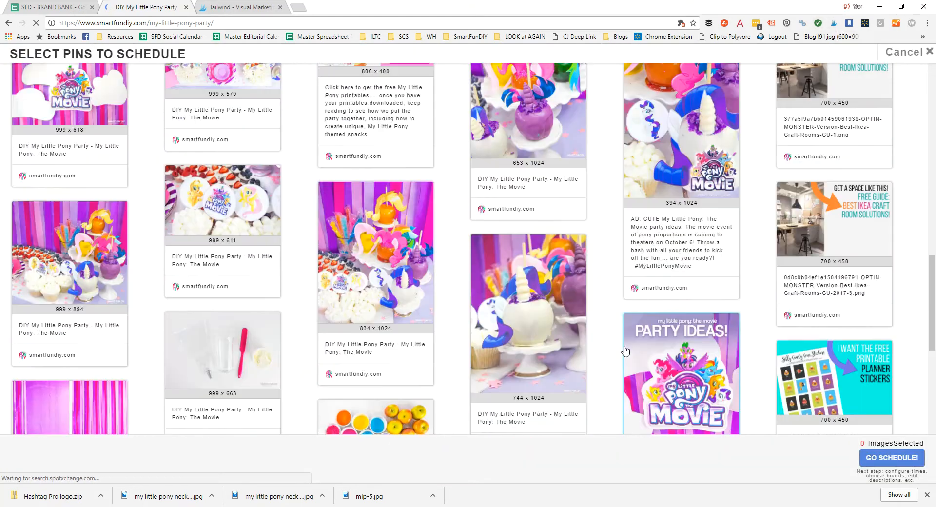
click(626, 287)
scroll(626, 288, down, 5)
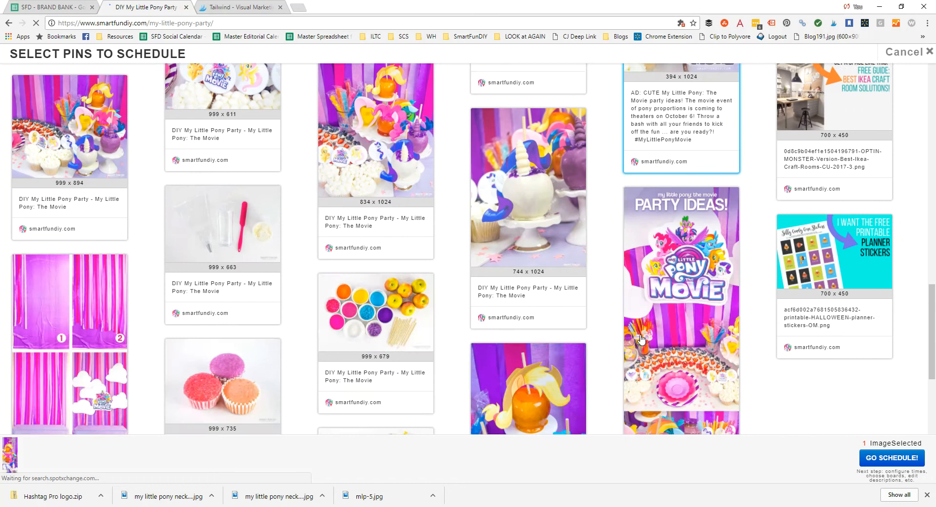
click(627, 292)
click(889, 458)
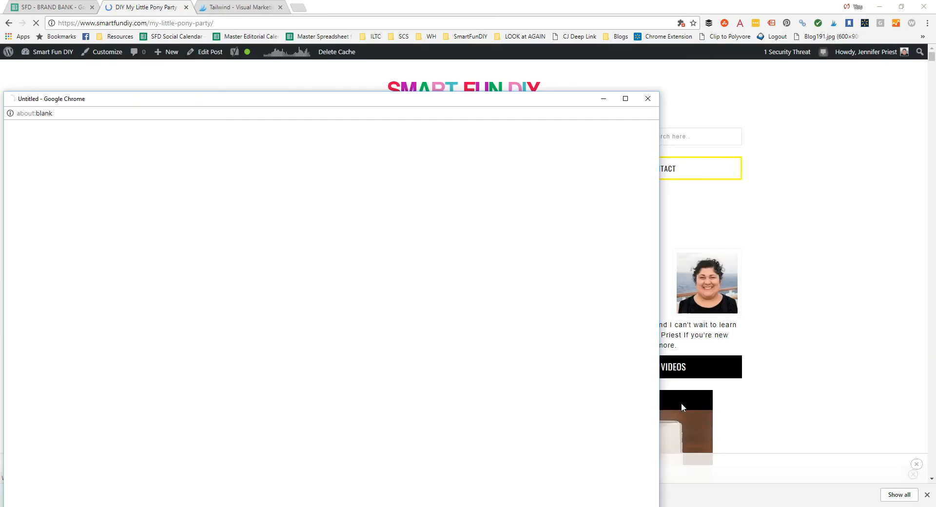
Switch to the SFD - BRAND BANK spreadsheet and check the lists and start days of Rounds 11 to 13 for Pins 1 and 2.
drag(362, 106, 469, 69)
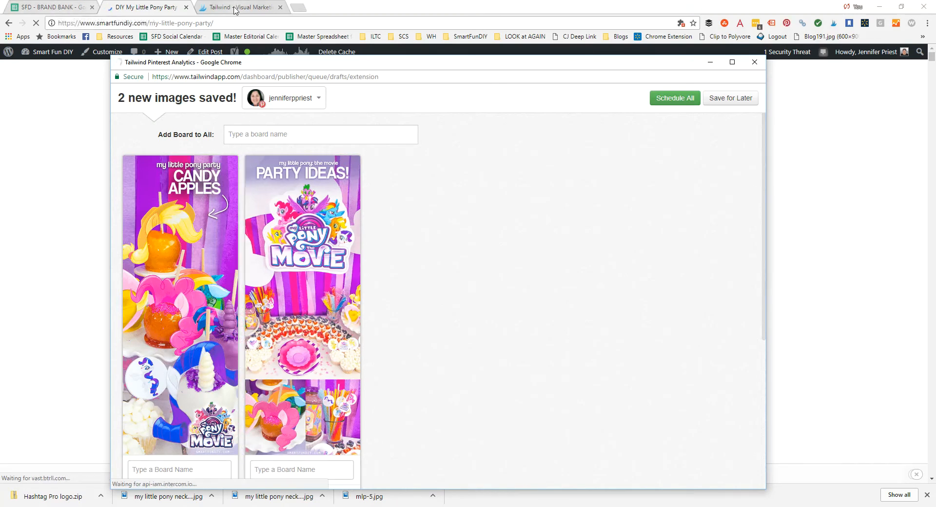
click(47, 13)
click(45, 9)
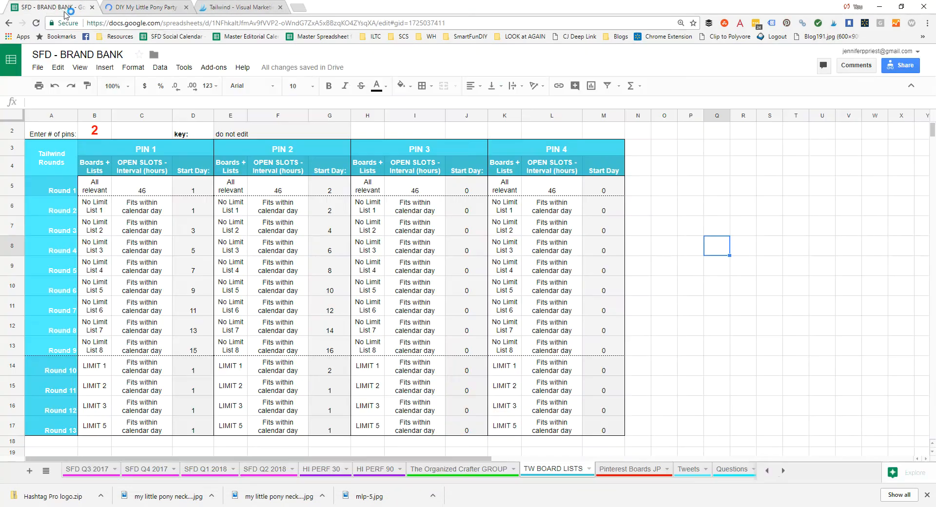
click(108, 385)
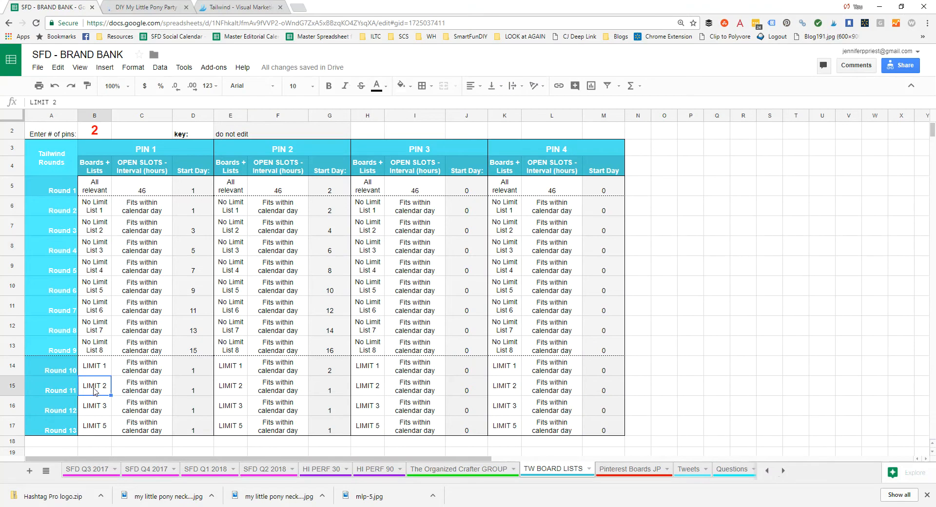
click(234, 389)
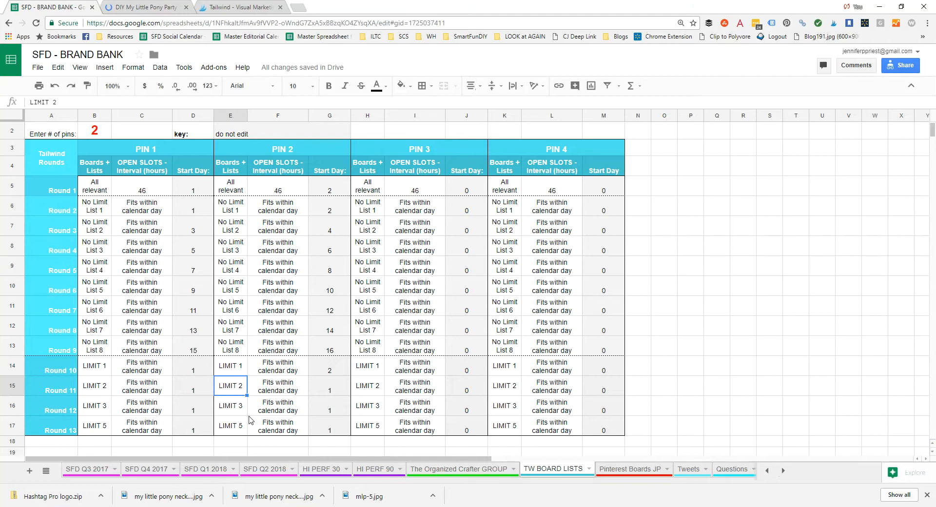
click(94, 391)
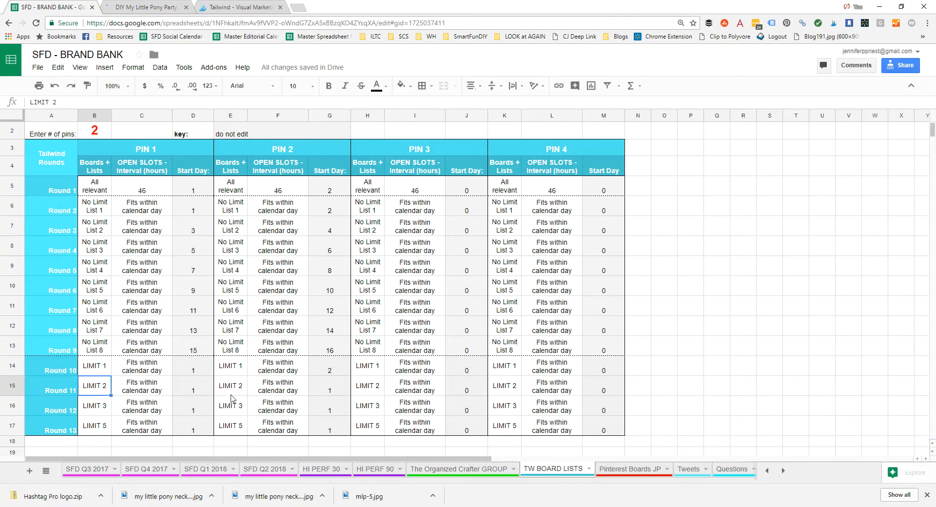
click(231, 396)
key(Left)
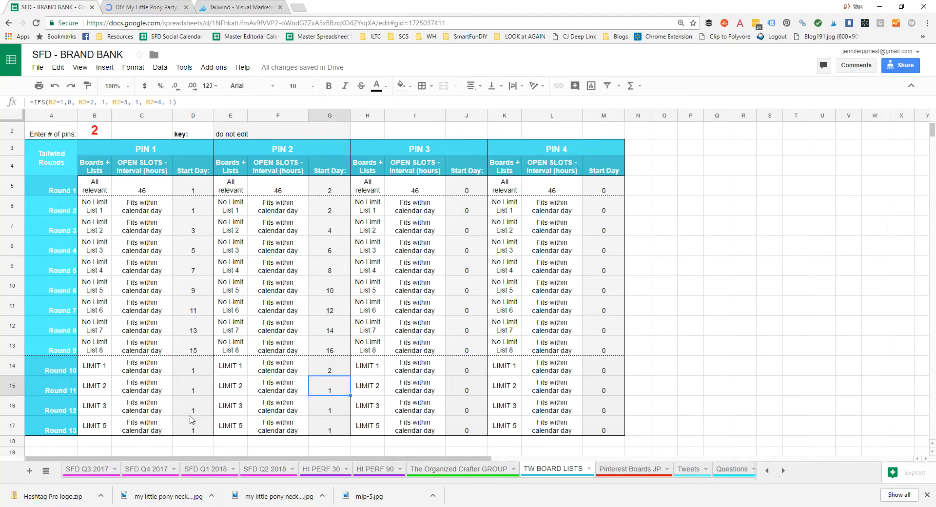
click(190, 415)
click(321, 412)
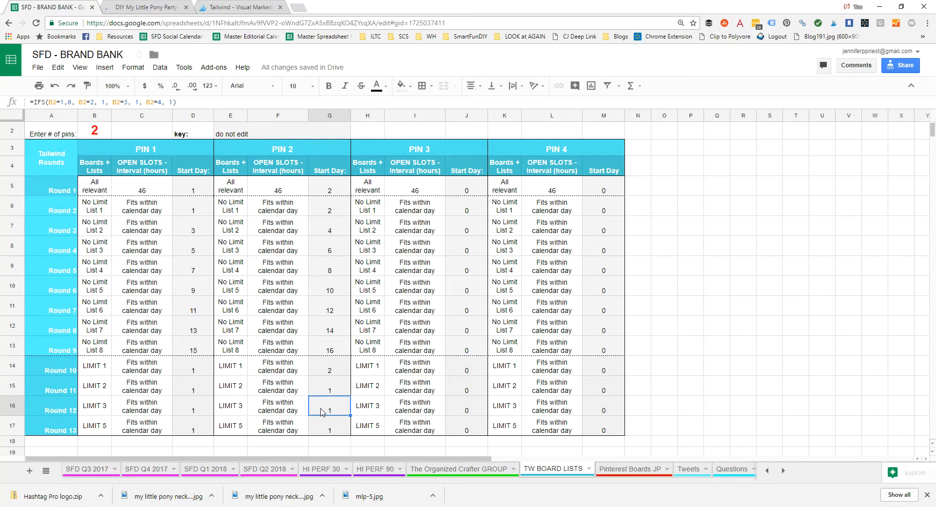
click(188, 433)
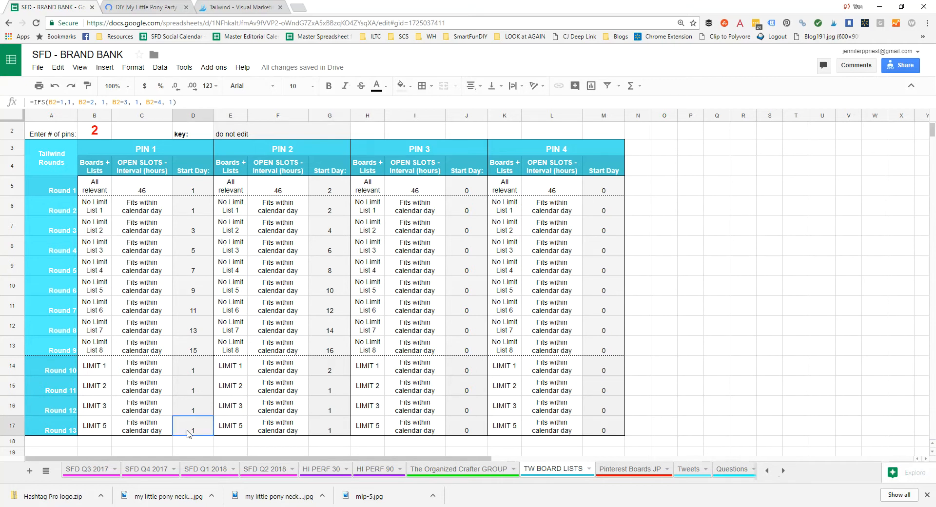
click(334, 433)
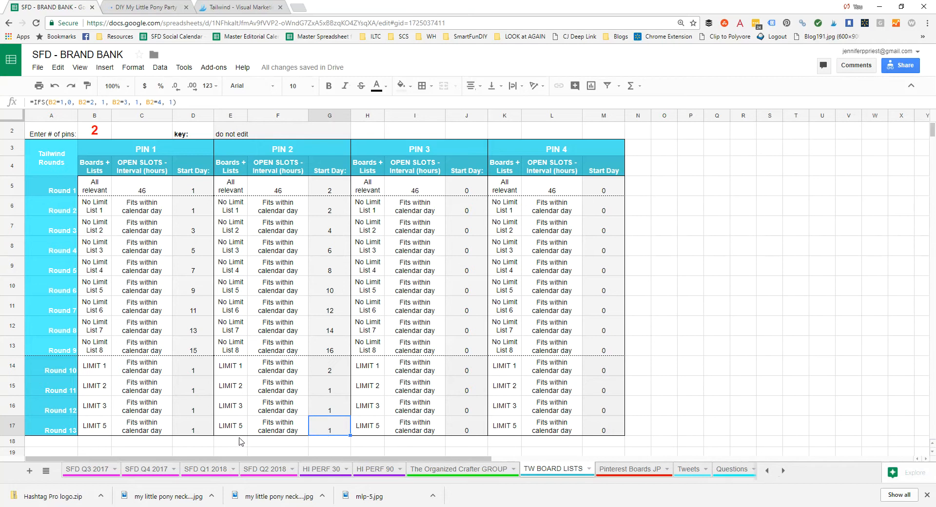
click(239, 433)
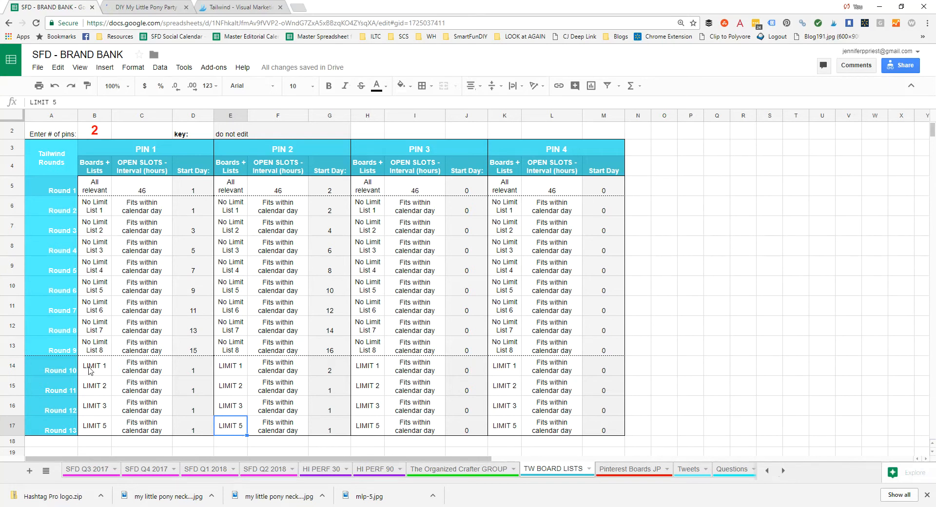
Compare the LIMIT 1, LIMIT 3 and LIMIT 5 list assignments across the pin columns of Rounds 10, 12 and 13.
click(91, 370)
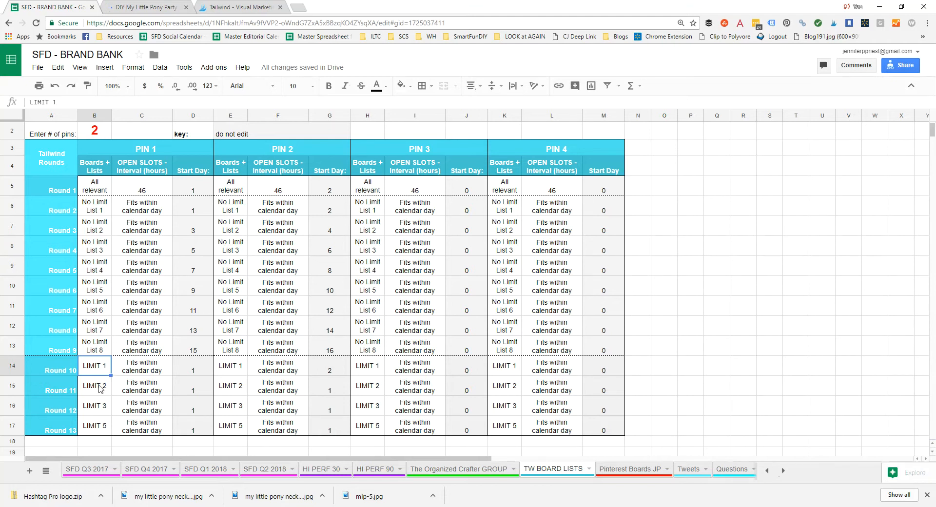
click(100, 408)
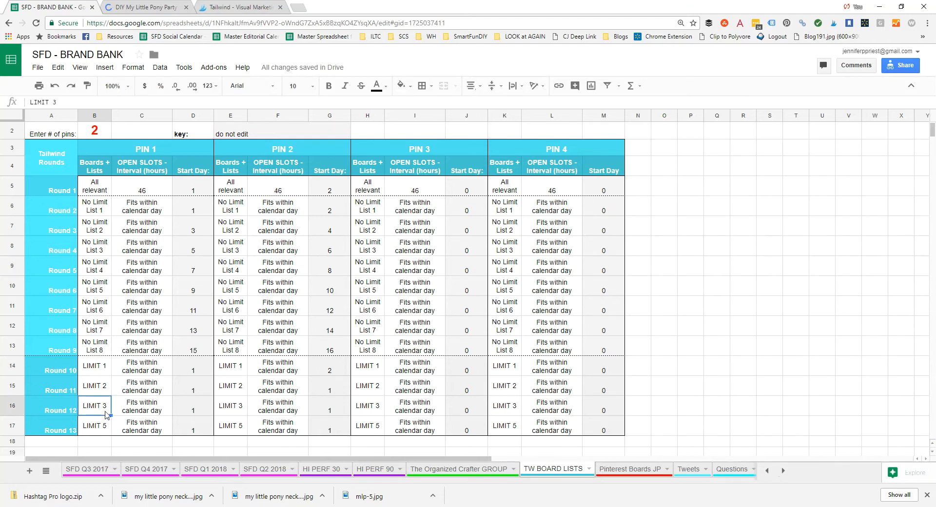
click(235, 411)
click(363, 409)
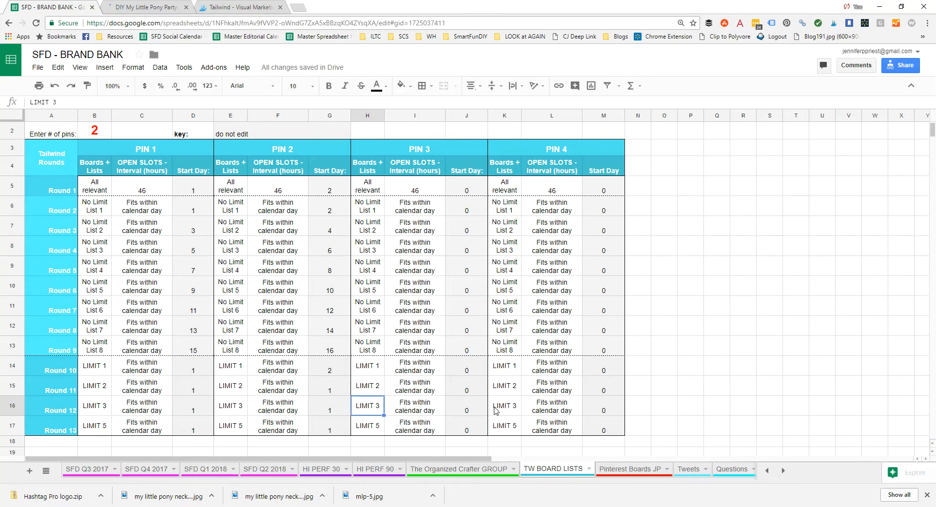
click(495, 411)
click(106, 412)
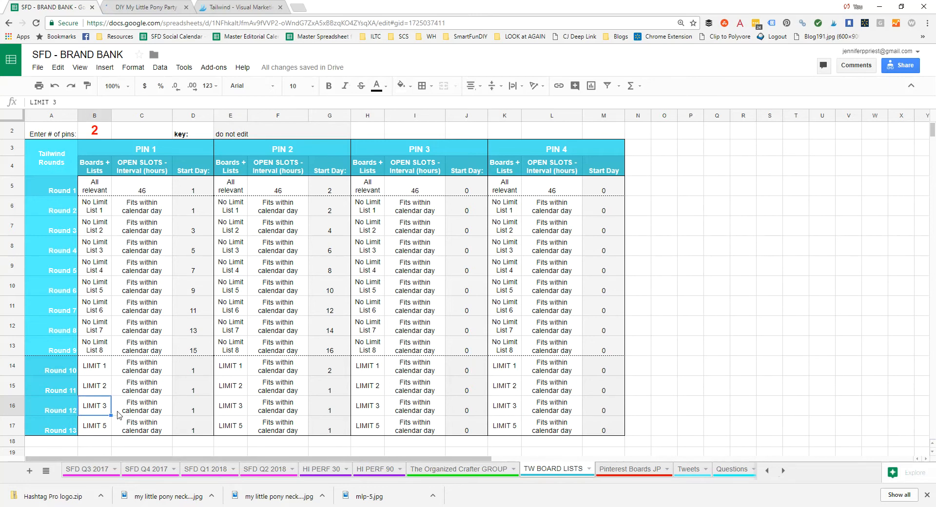
click(104, 428)
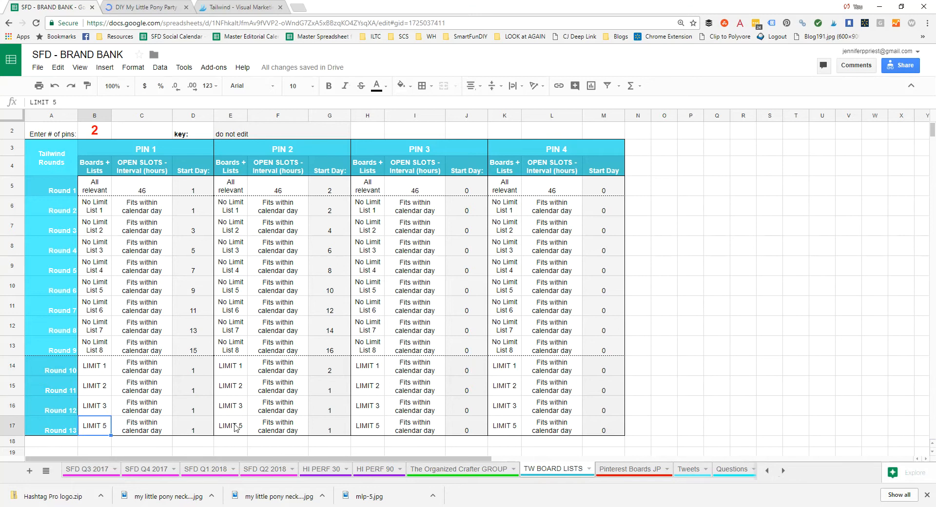
click(234, 430)
click(374, 430)
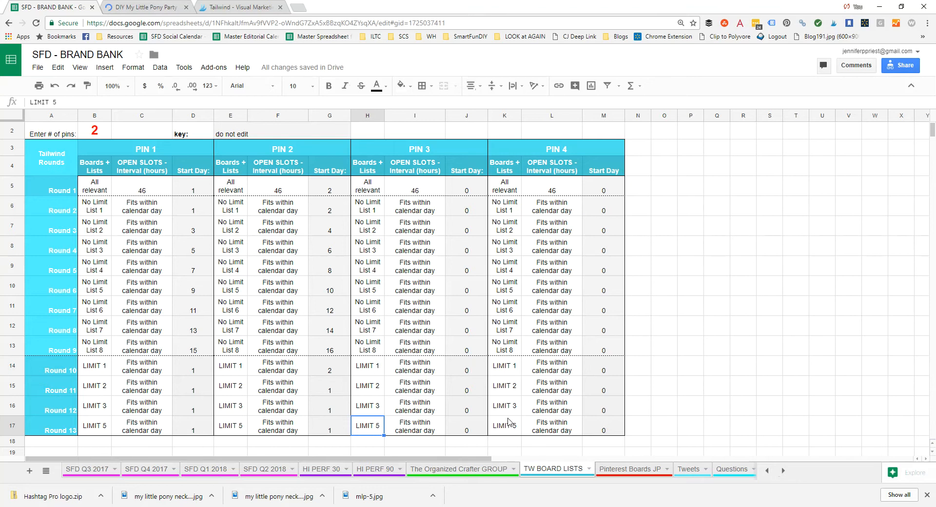
click(508, 414)
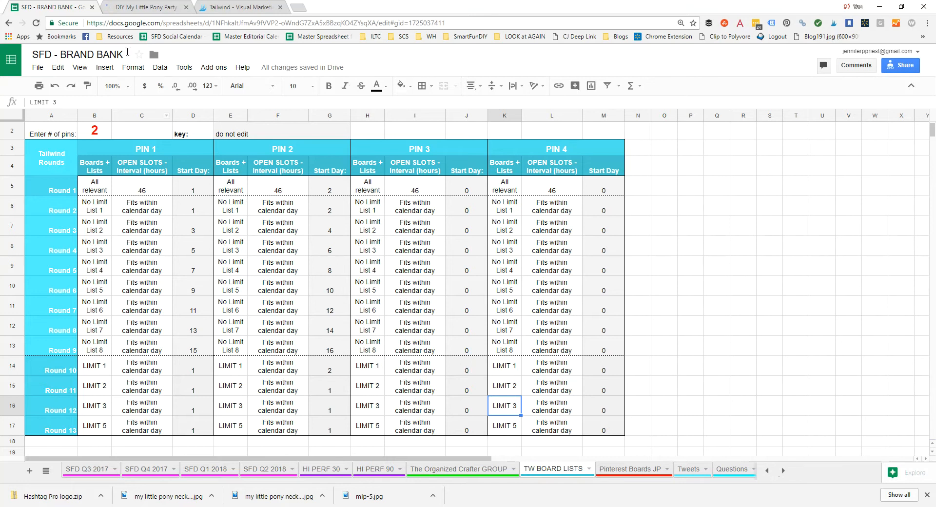
Return to the Tailwind saved-pins window and add the LIMIT 2 per day board list to both pins.
click(142, 7)
mouse_move(148, 506)
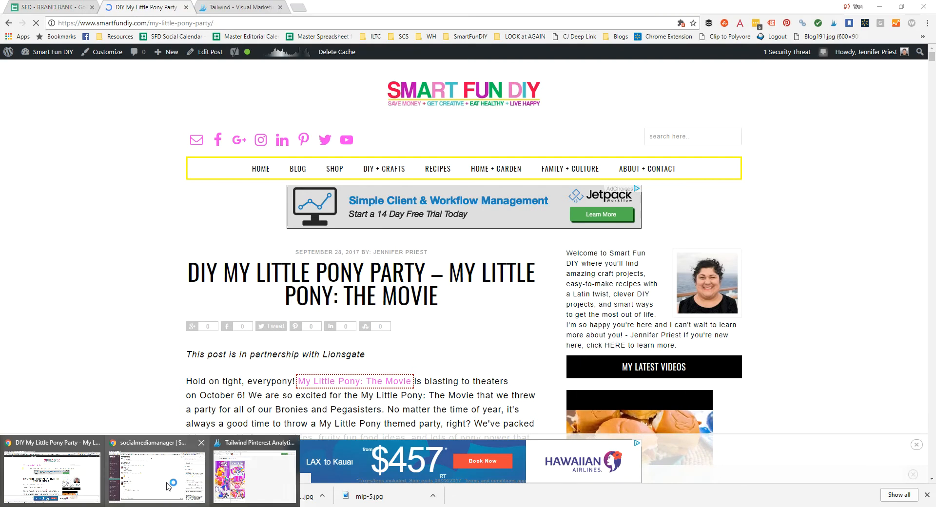
click(254, 473)
click(288, 134)
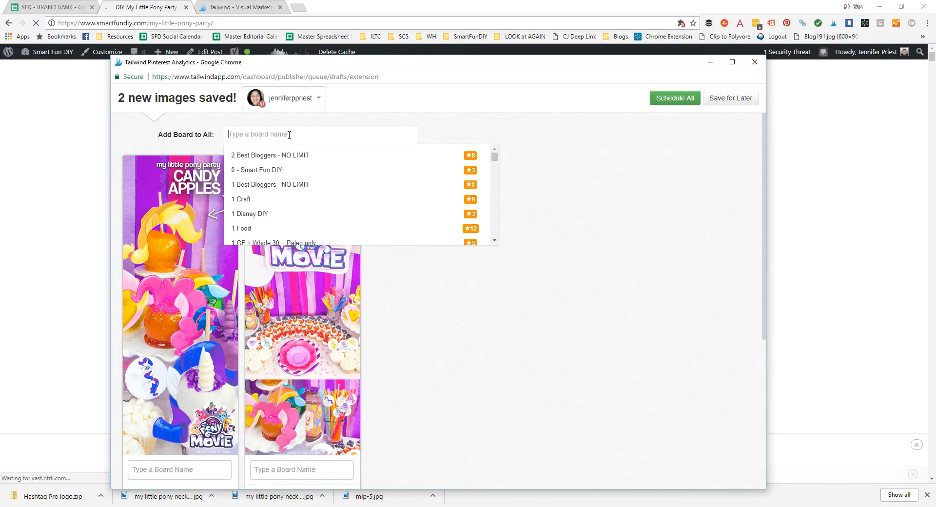
text(limit2)
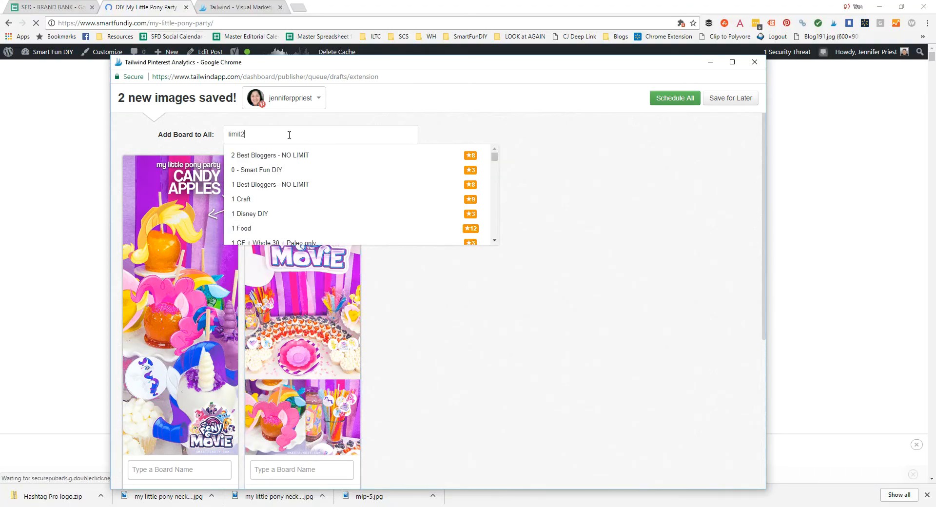
key(BackSpace)
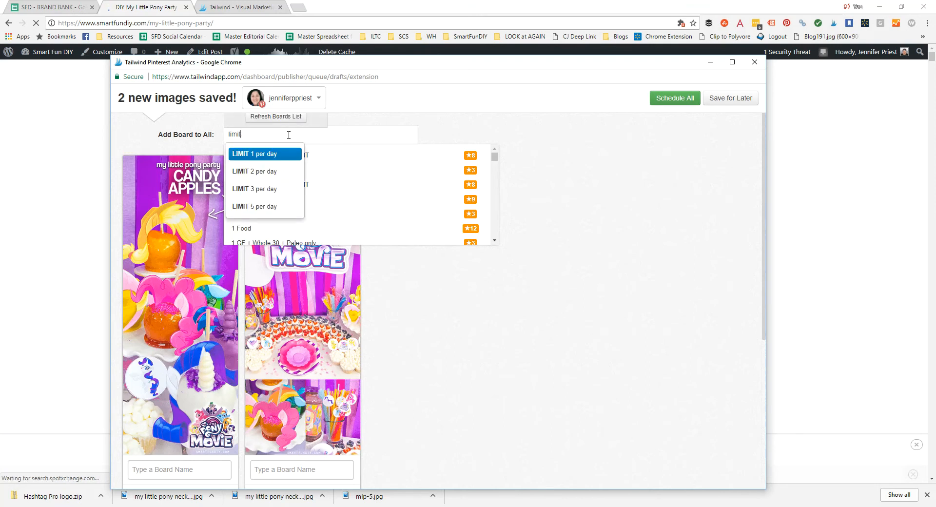
click(269, 172)
scroll(430, 378, down, 7)
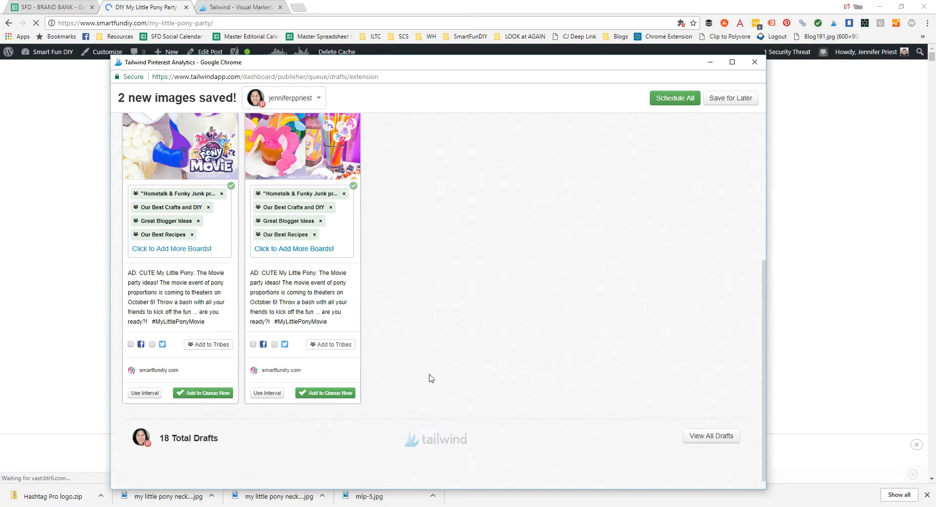
scroll(302, 268, up, 7)
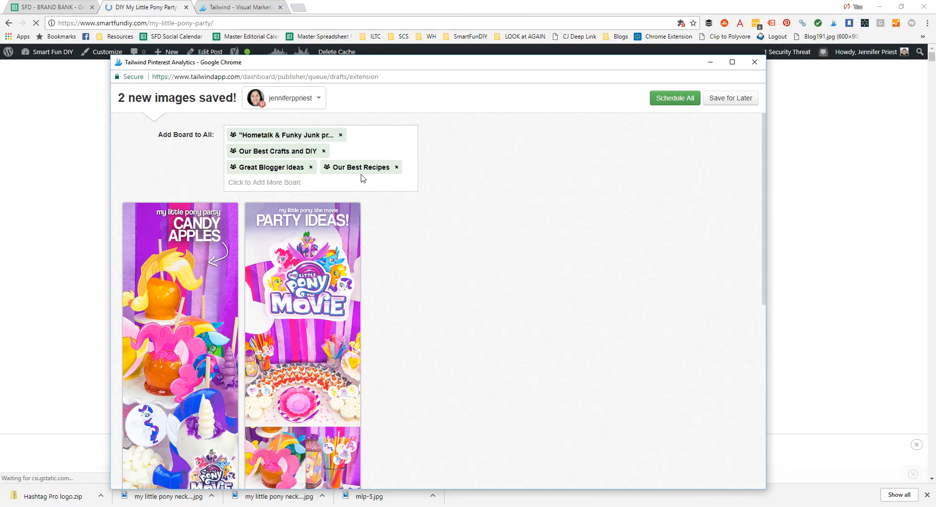
Use an interval for the Candy Apples pin with its first pin at September 28, 2017, 2:07 AM.
scroll(446, 394, down, 3)
scroll(443, 390, down, 4)
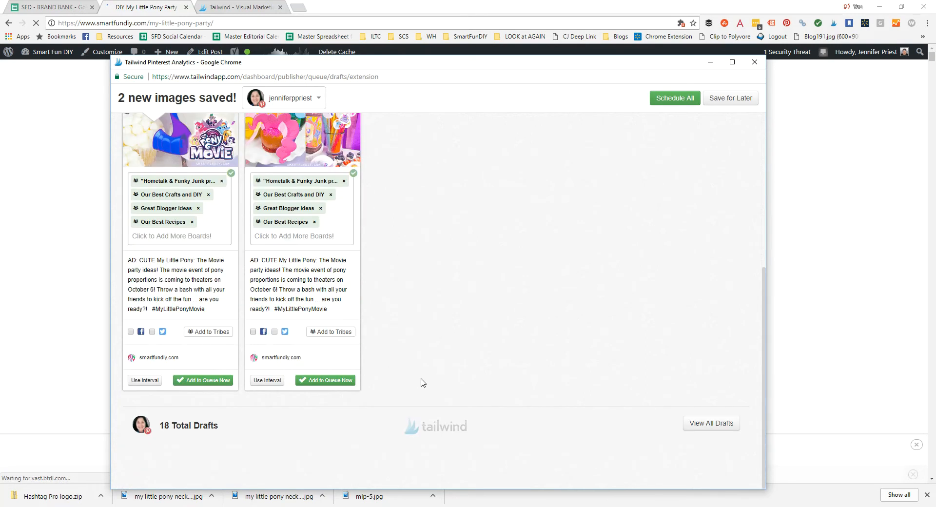
click(139, 380)
scroll(161, 375, down, 4)
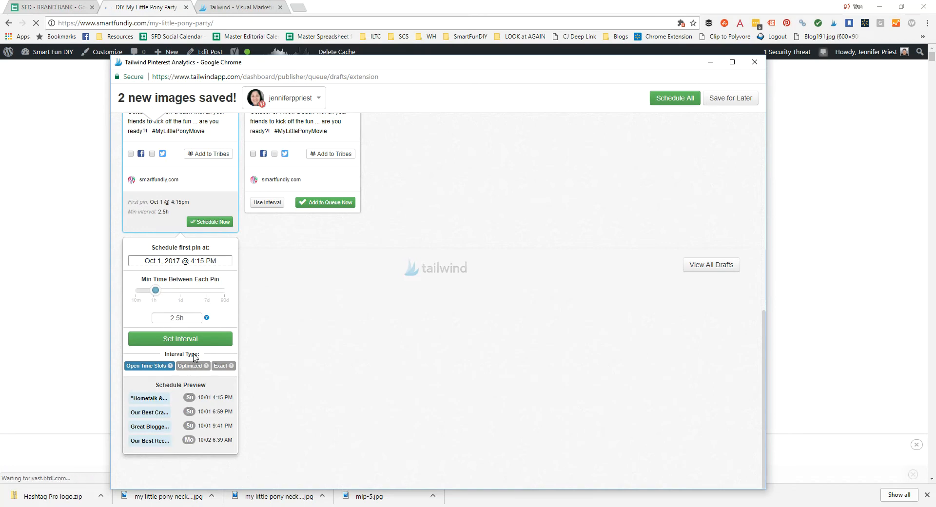
click(165, 264)
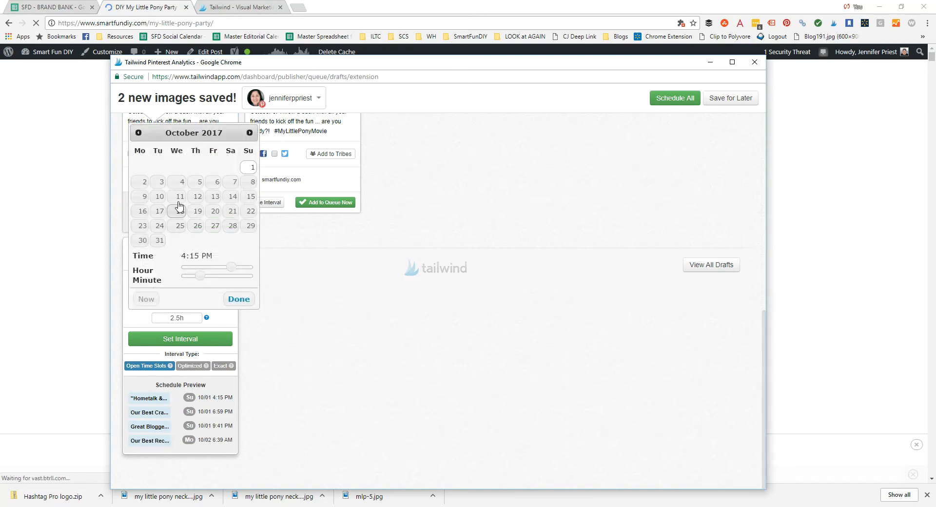
click(138, 133)
click(198, 225)
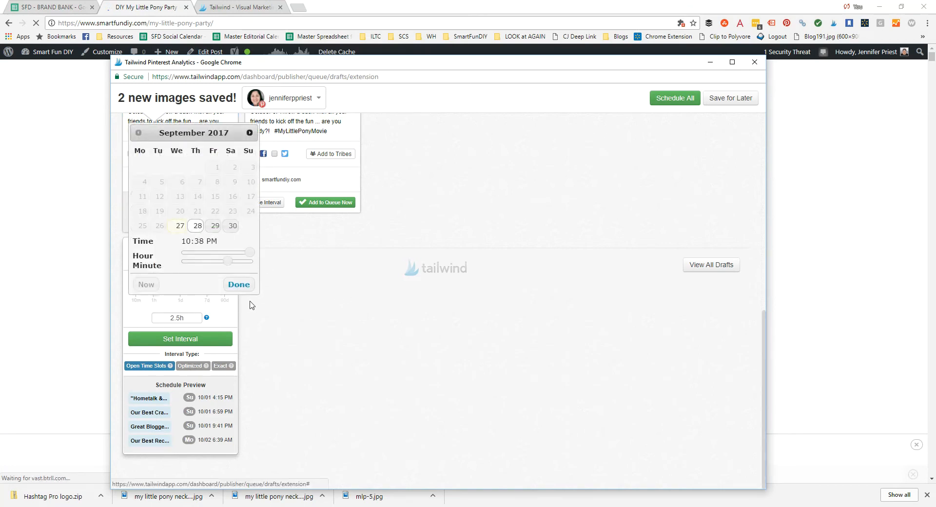
click(238, 284)
click(196, 264)
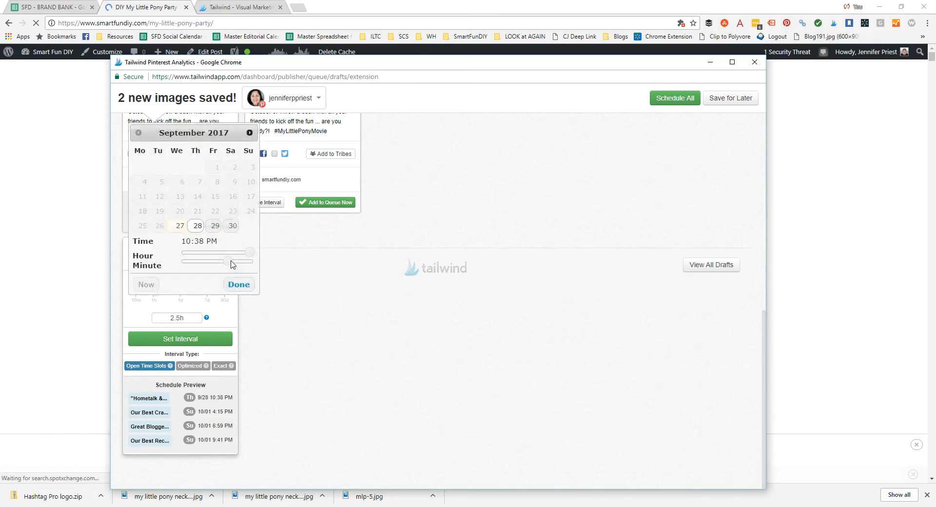
drag(248, 252, 188, 253)
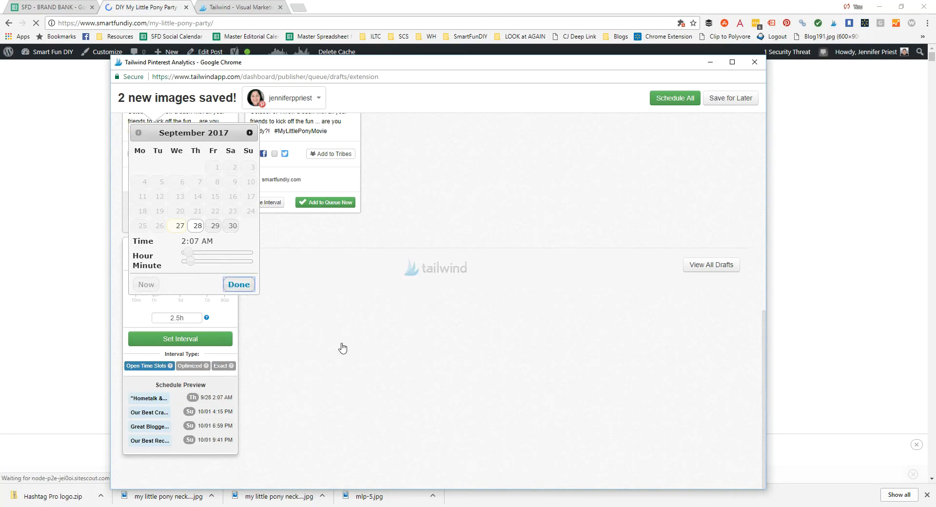
click(238, 284)
Use an interval for the Party Ideas pin with its first pin at September 28, 2017, 4:09 AM.
scroll(281, 341, up, 2)
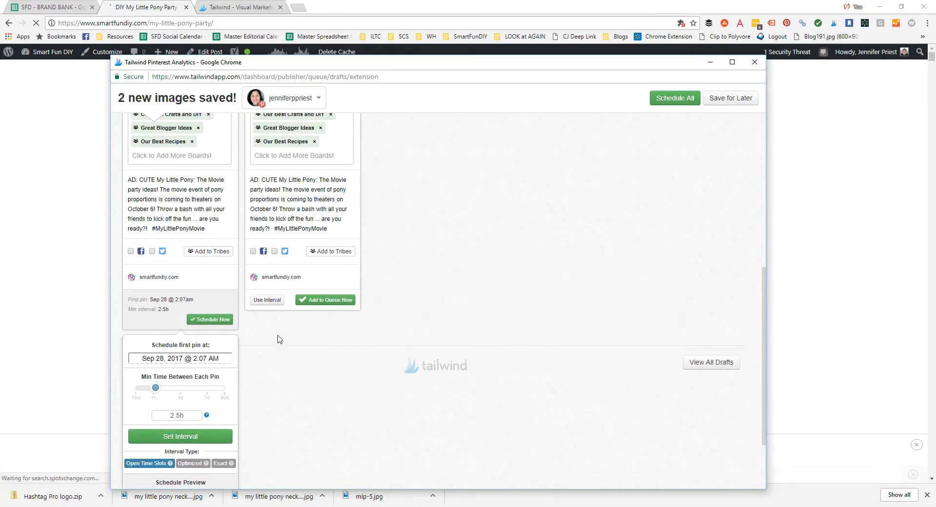
click(271, 301)
scroll(312, 352, down, 2)
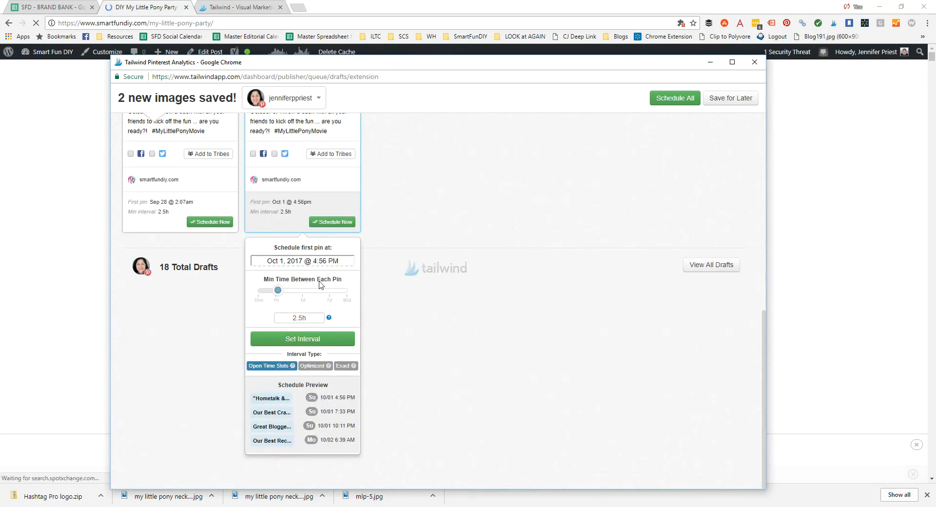
click(317, 261)
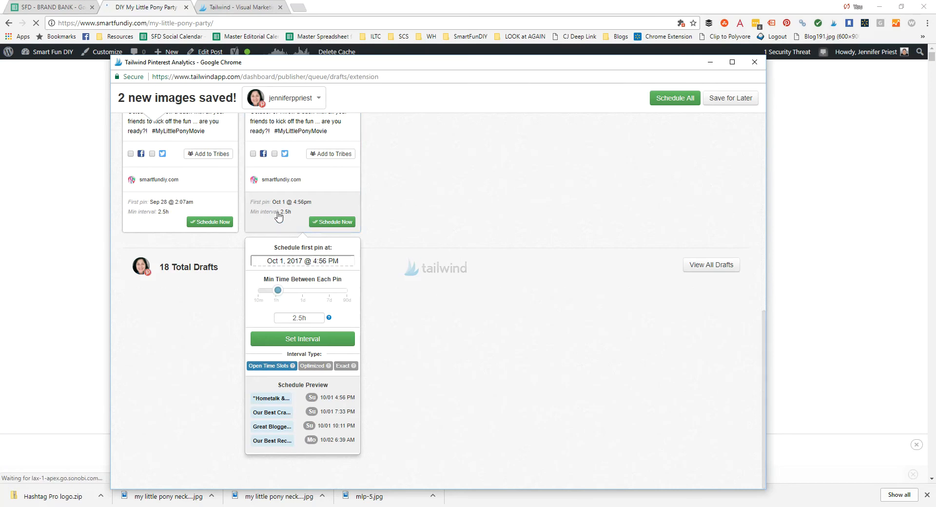
click(261, 133)
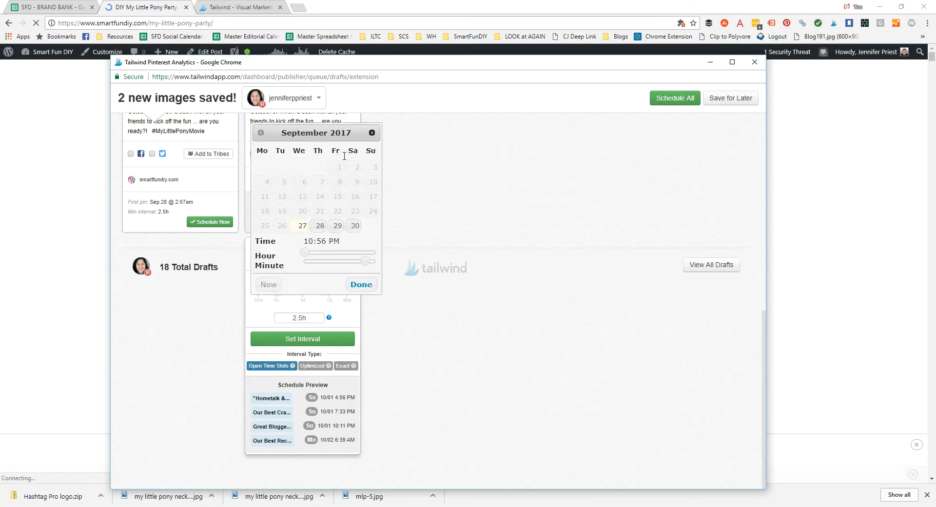
click(319, 225)
click(356, 253)
drag(371, 261, 316, 252)
click(362, 284)
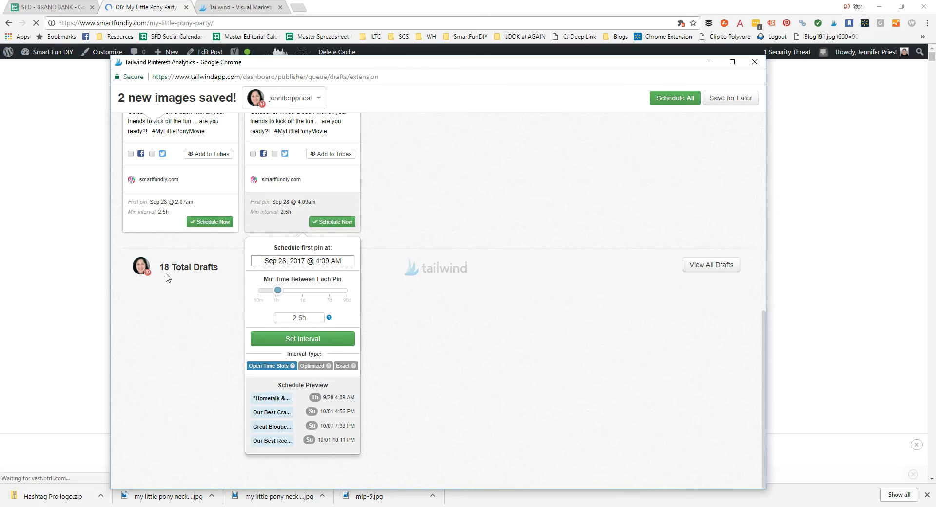
mouse_move(175, 210)
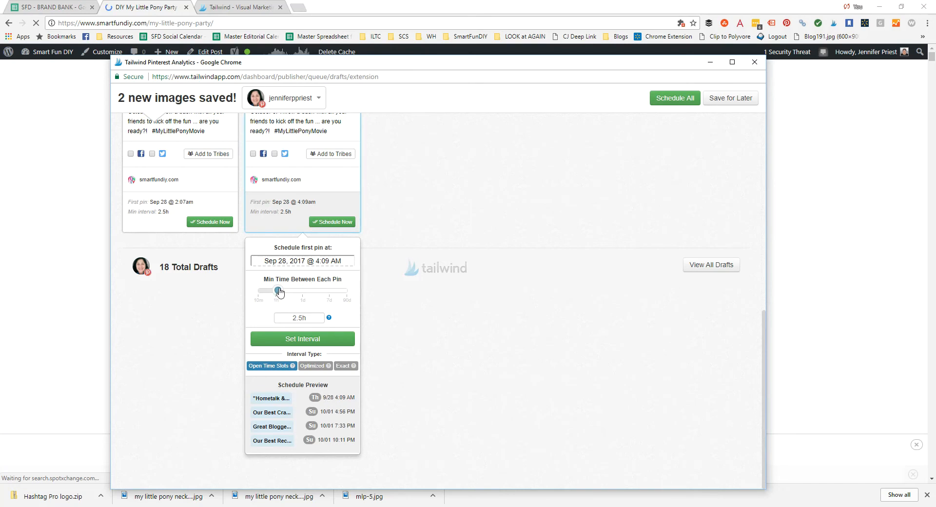
Use the Optimized interval type for the Party Ideas pin with a minimum of 6h between pins.
click(312, 367)
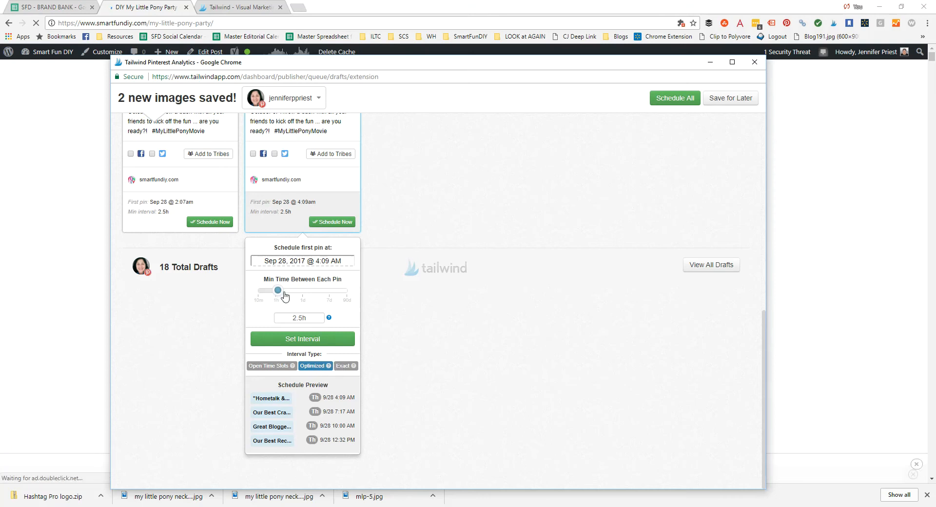
drag(285, 295, 284, 294)
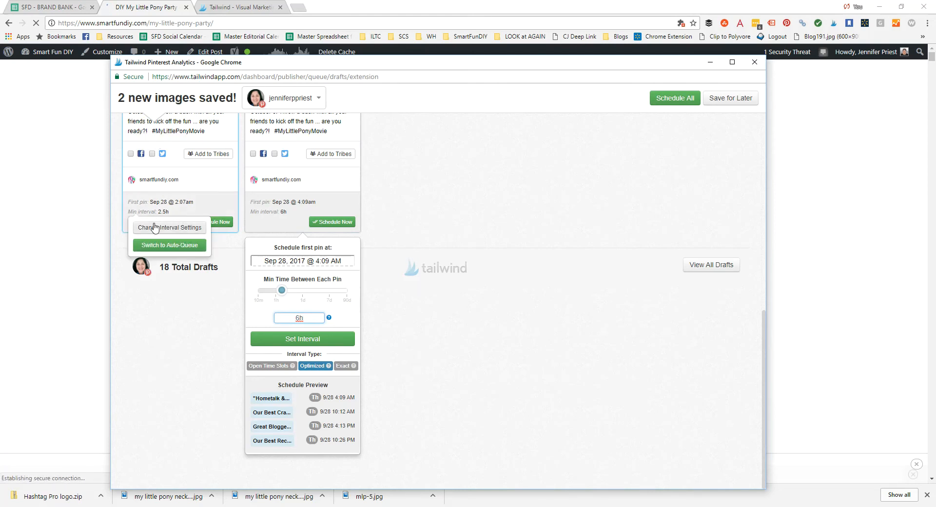
Set the Candy Apples pin to the Optimized interval type with a minimum of 6.5h between pins.
click(154, 227)
drag(156, 290, 158, 290)
click(190, 366)
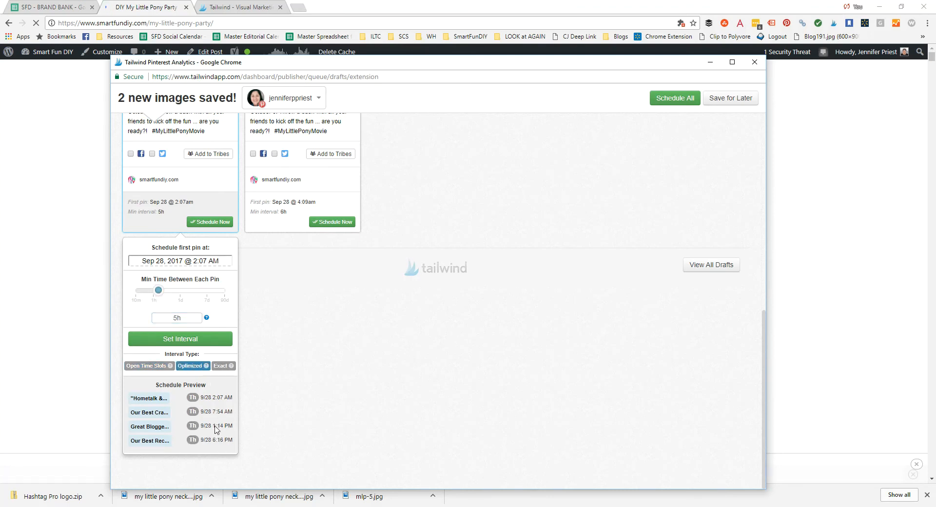
drag(162, 291, 164, 292)
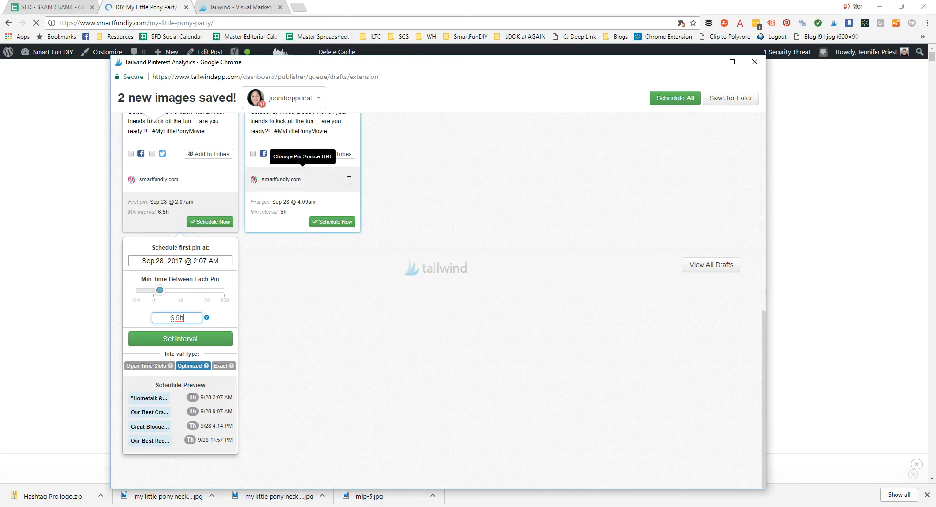
click(196, 342)
Schedule the Party Ideas pin and the Candy Apples pin to the LIMIT 2 boards.
click(330, 381)
click(192, 380)
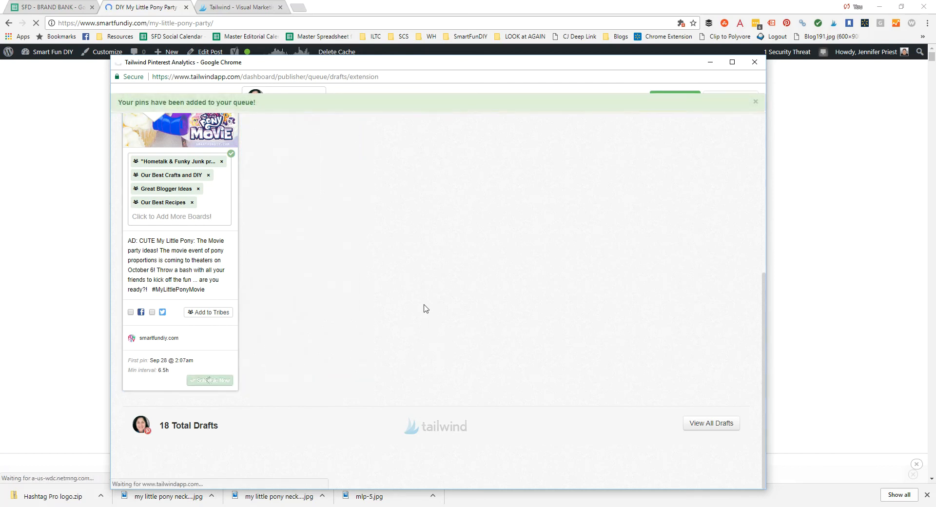
Check the Round 12 and Round 13 list assignments for Pin 1 in the TW BOARD LISTS sheet, then return to the party blog post.
click(51, 6)
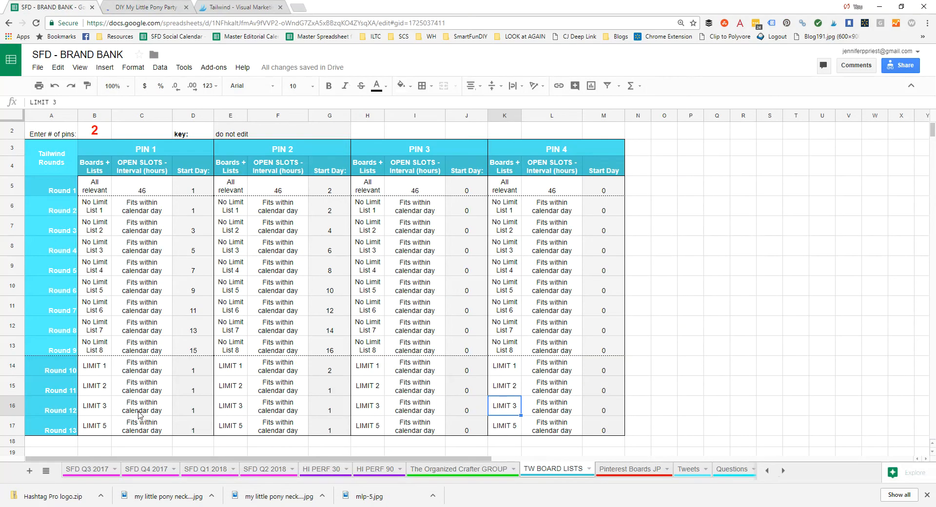
click(105, 409)
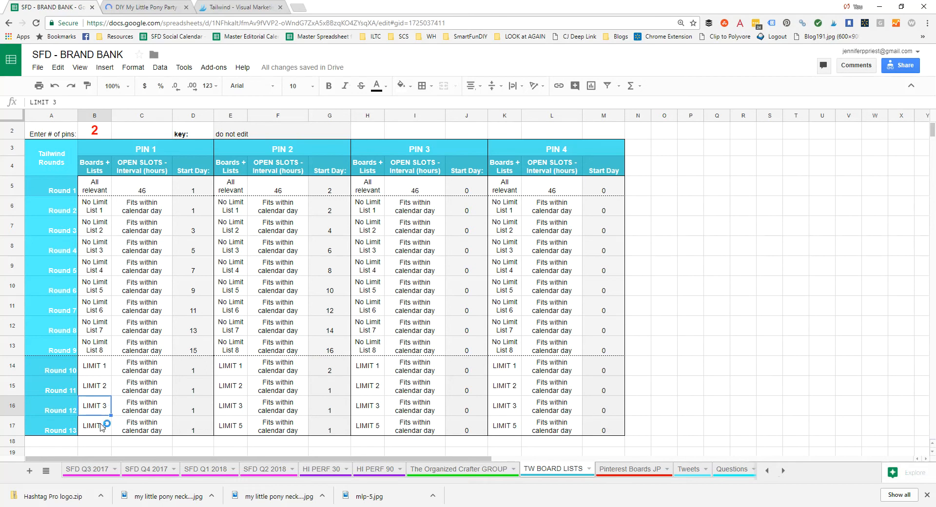
click(102, 427)
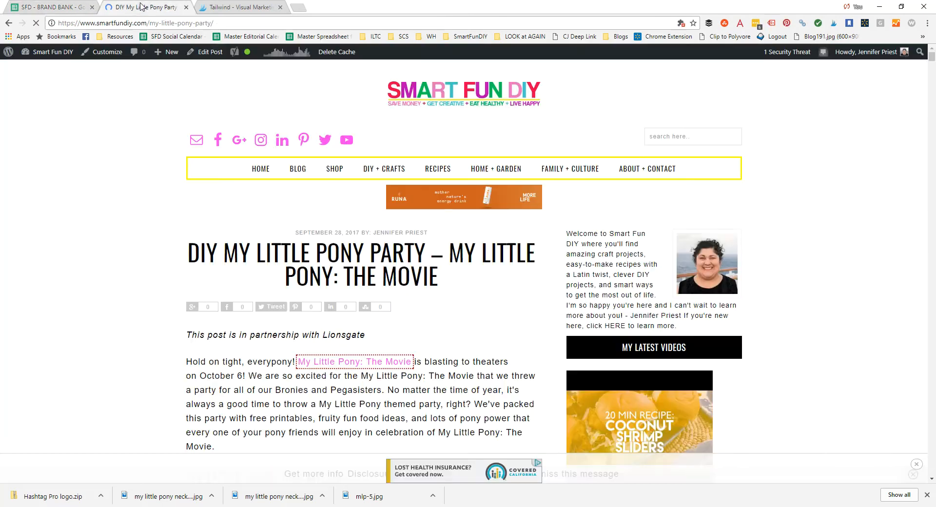
click(144, 7)
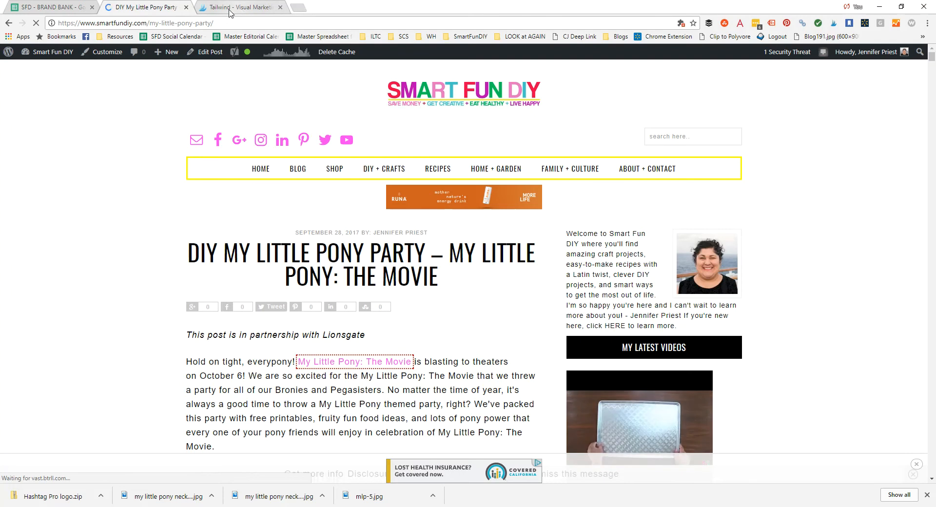